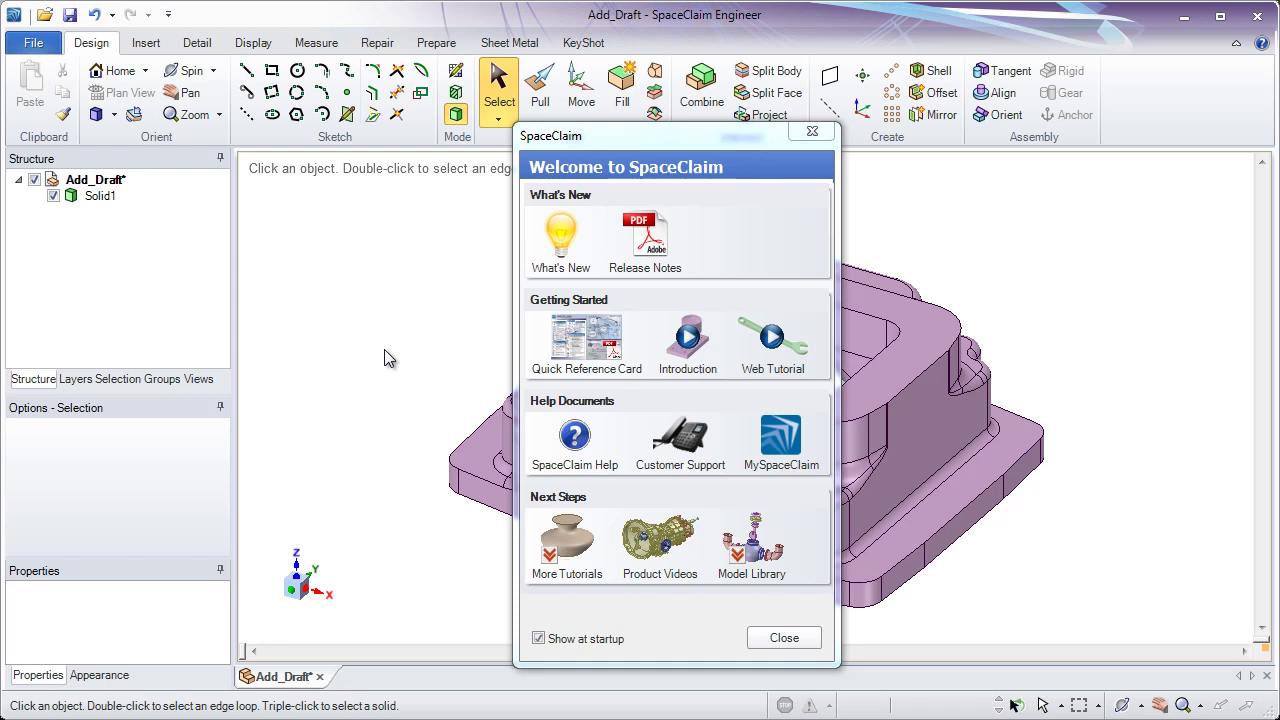
# Open the Quick Reference Card and read through its selection, orientation, dimension, file, sketch and association sections
pyautogui.click(604, 348)
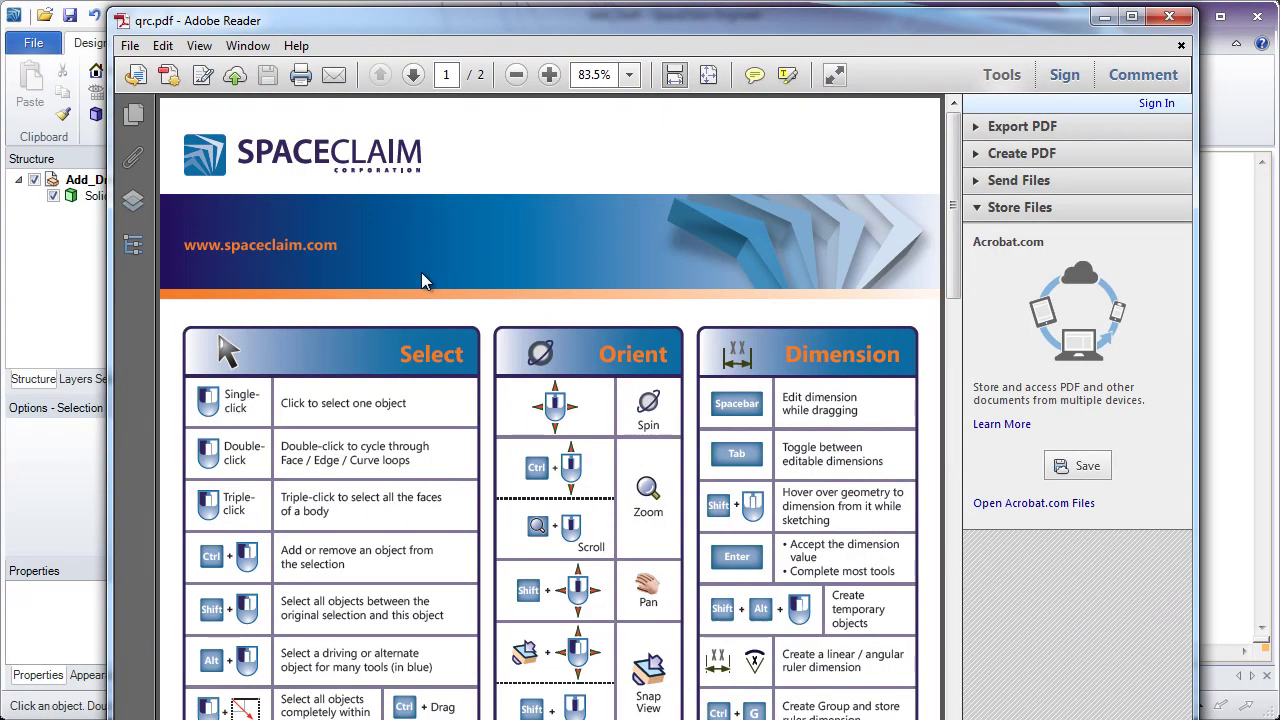
pyautogui.scroll(-2, 421, 280)
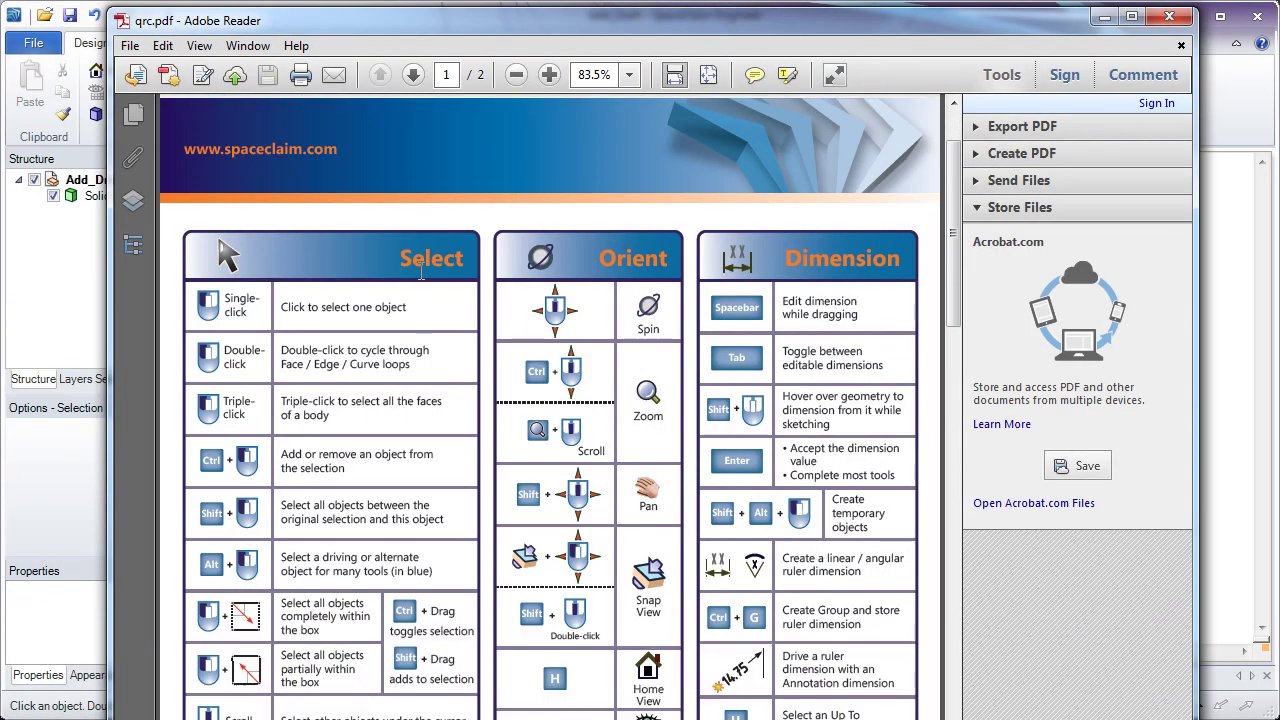
pyautogui.scroll(-1, 421, 276)
pyautogui.scroll(-2, 421, 272)
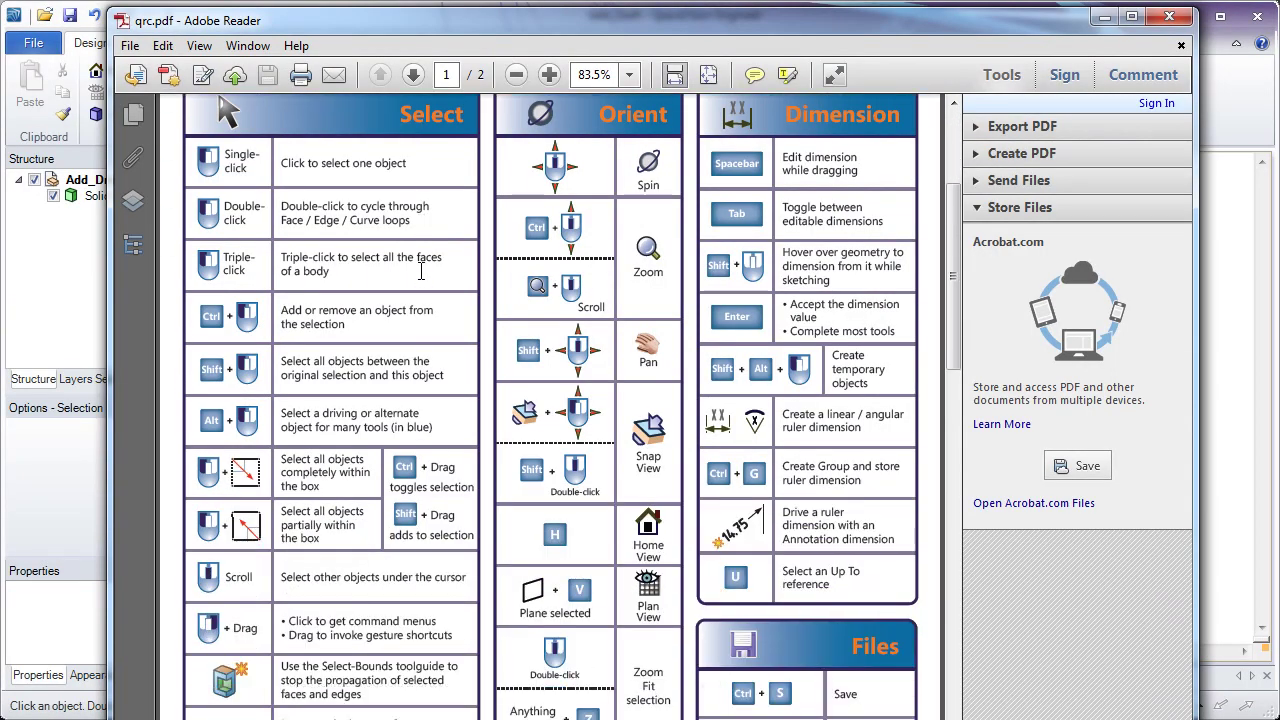
pyautogui.scroll(-3, 421, 272)
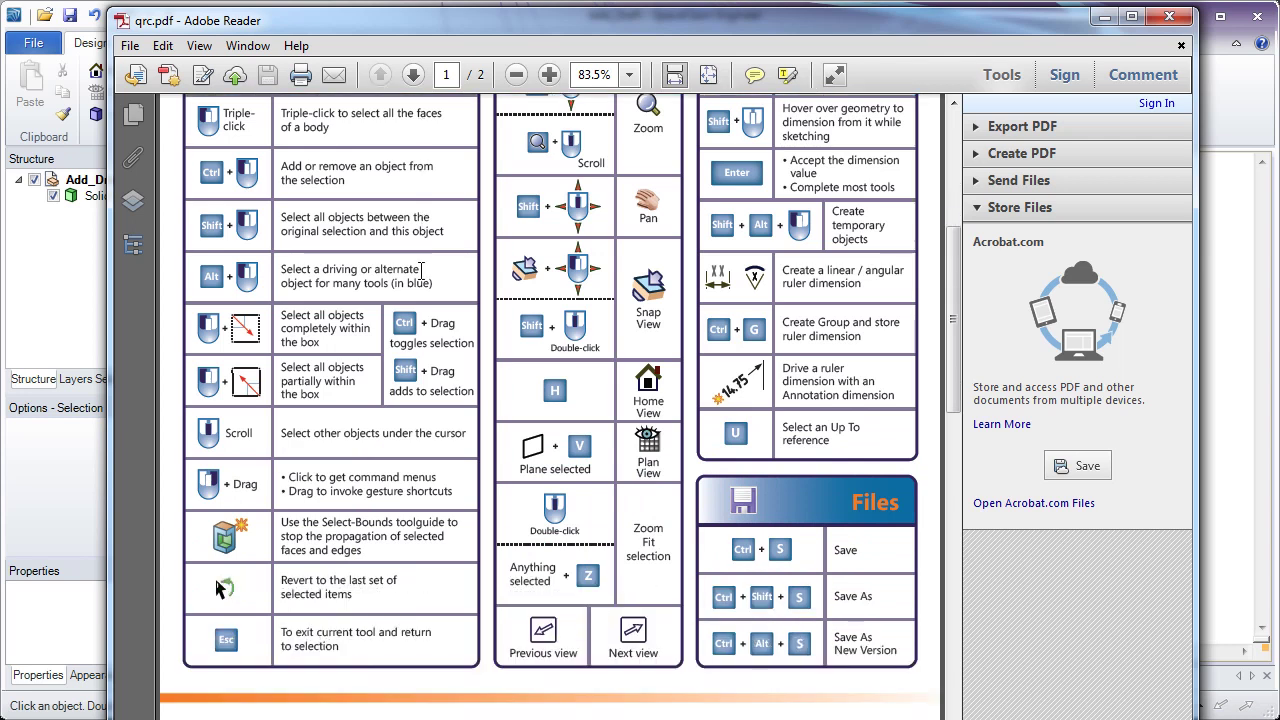
pyautogui.scroll(-2, 421, 272)
pyautogui.scroll(-4, 421, 272)
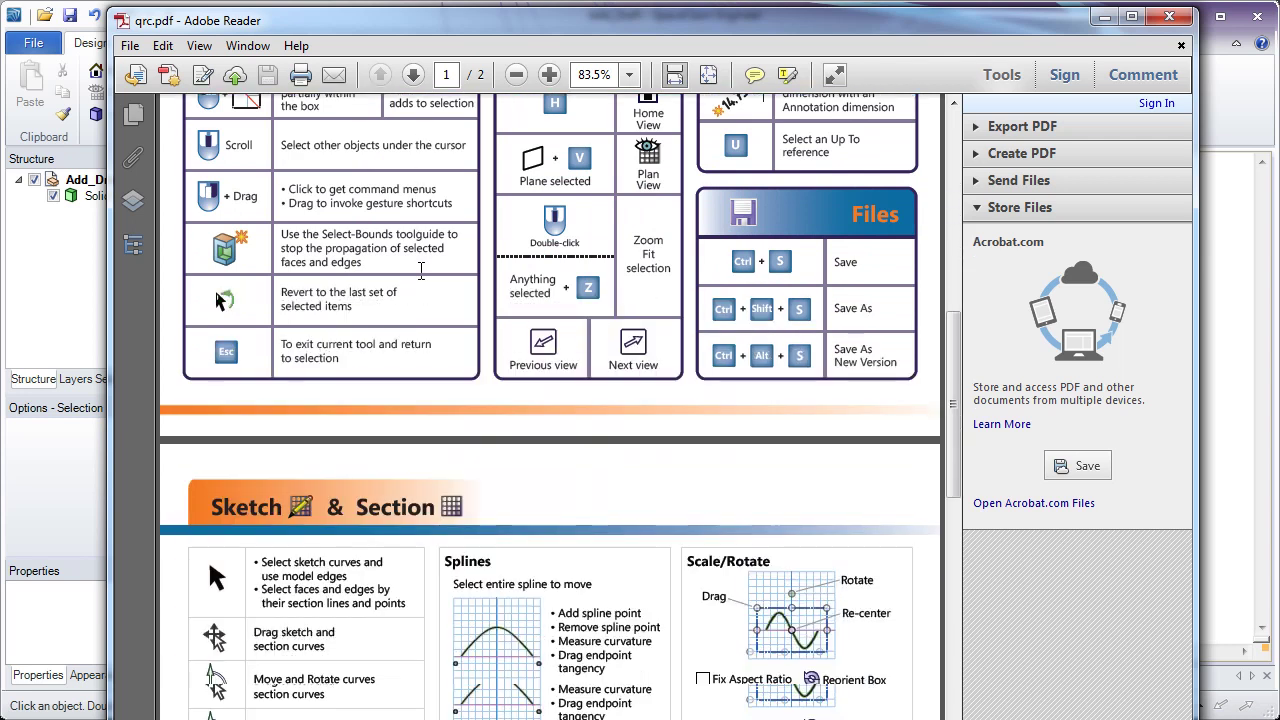
pyautogui.scroll(-6, 421, 272)
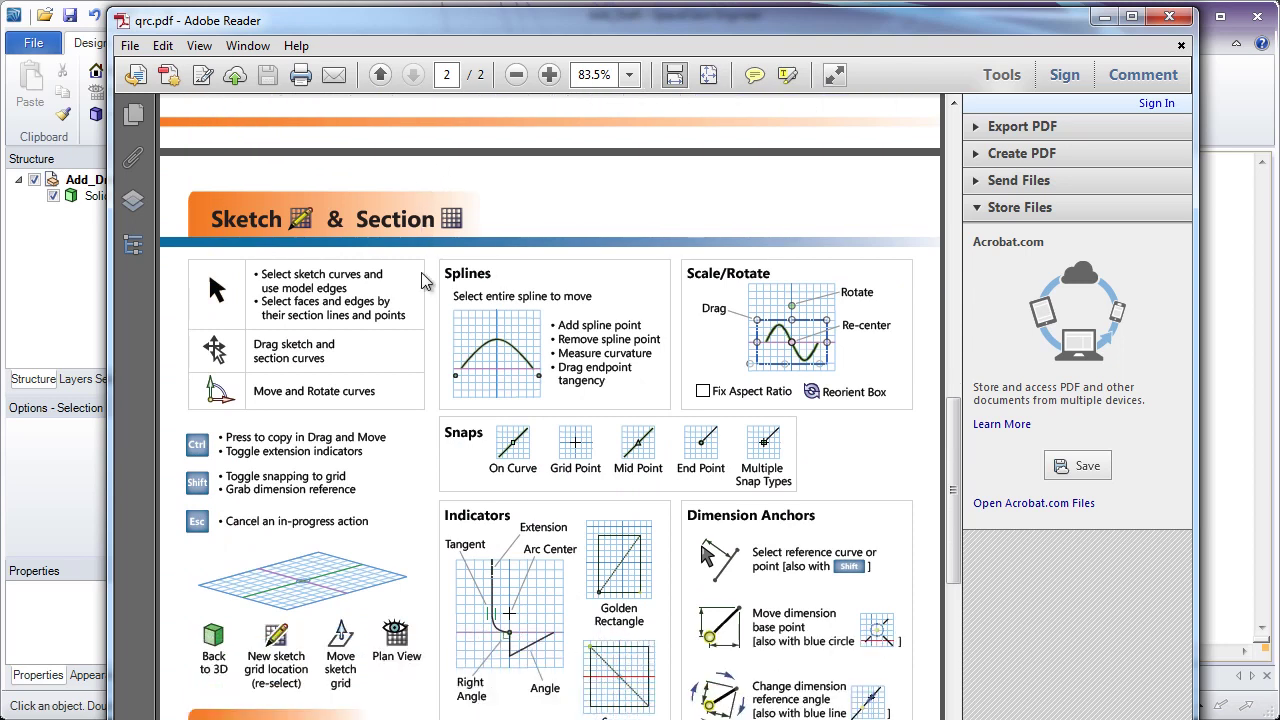
pyautogui.scroll(-6, 424, 282)
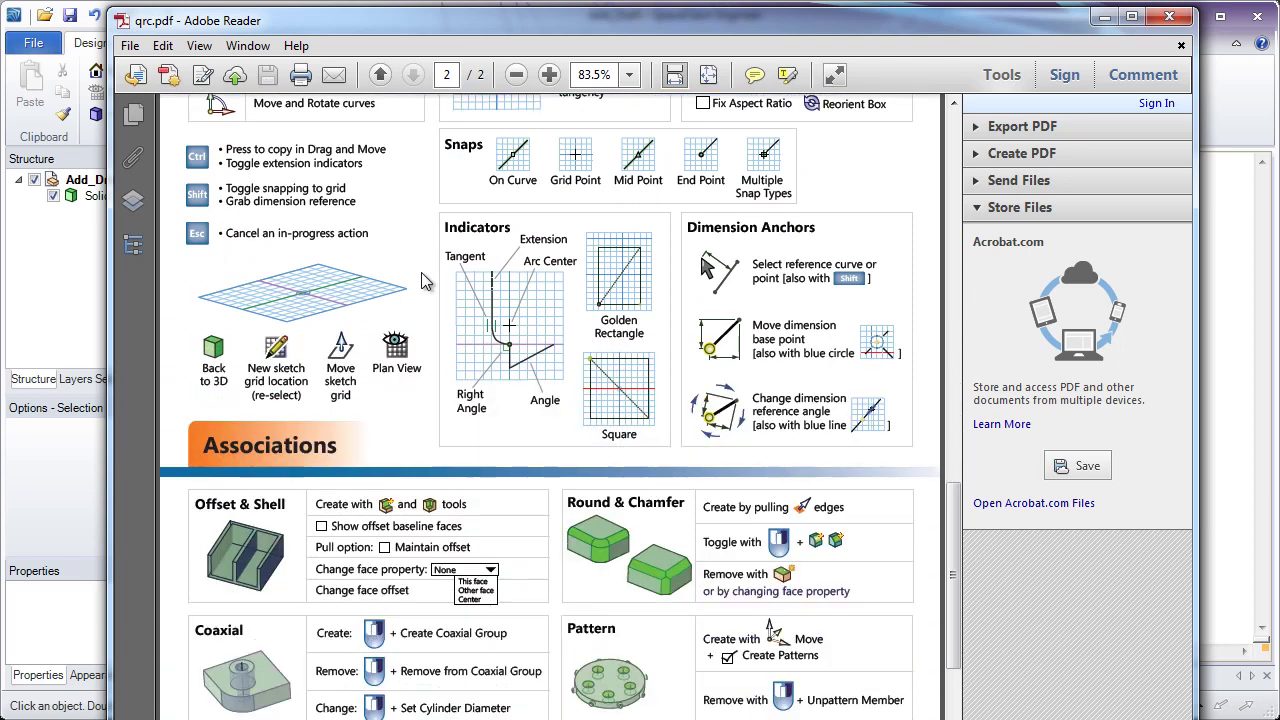
pyautogui.scroll(-2, 424, 280)
pyautogui.scroll(-1, 421, 278)
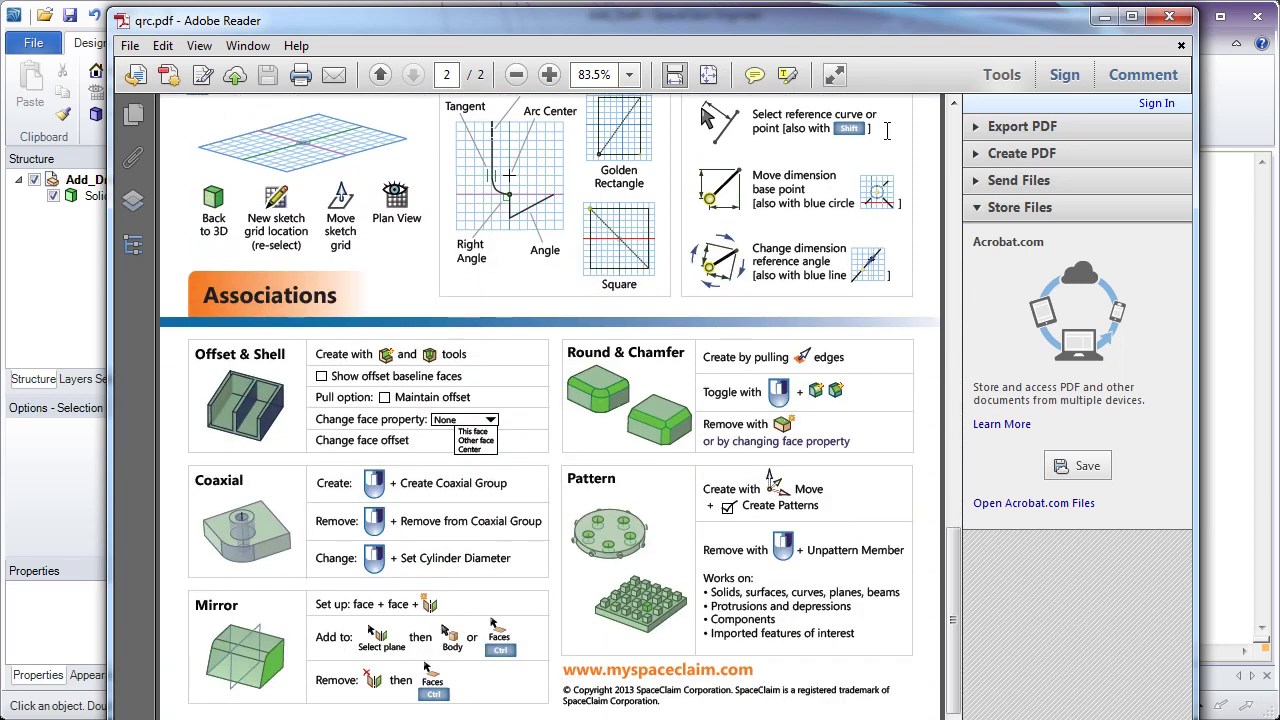
# Close the Quick Reference Card and dismiss the welcome window to show the Add_Draft model
pyautogui.click(1169, 18)
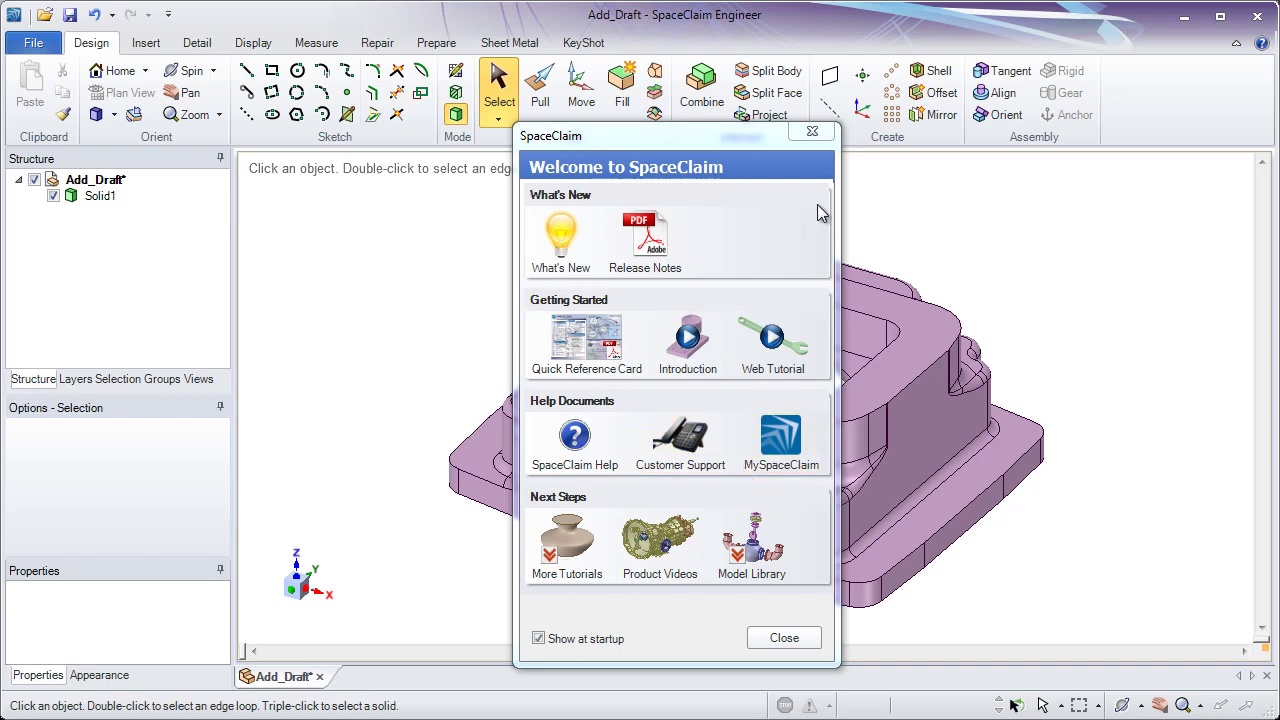
pyautogui.click(813, 133)
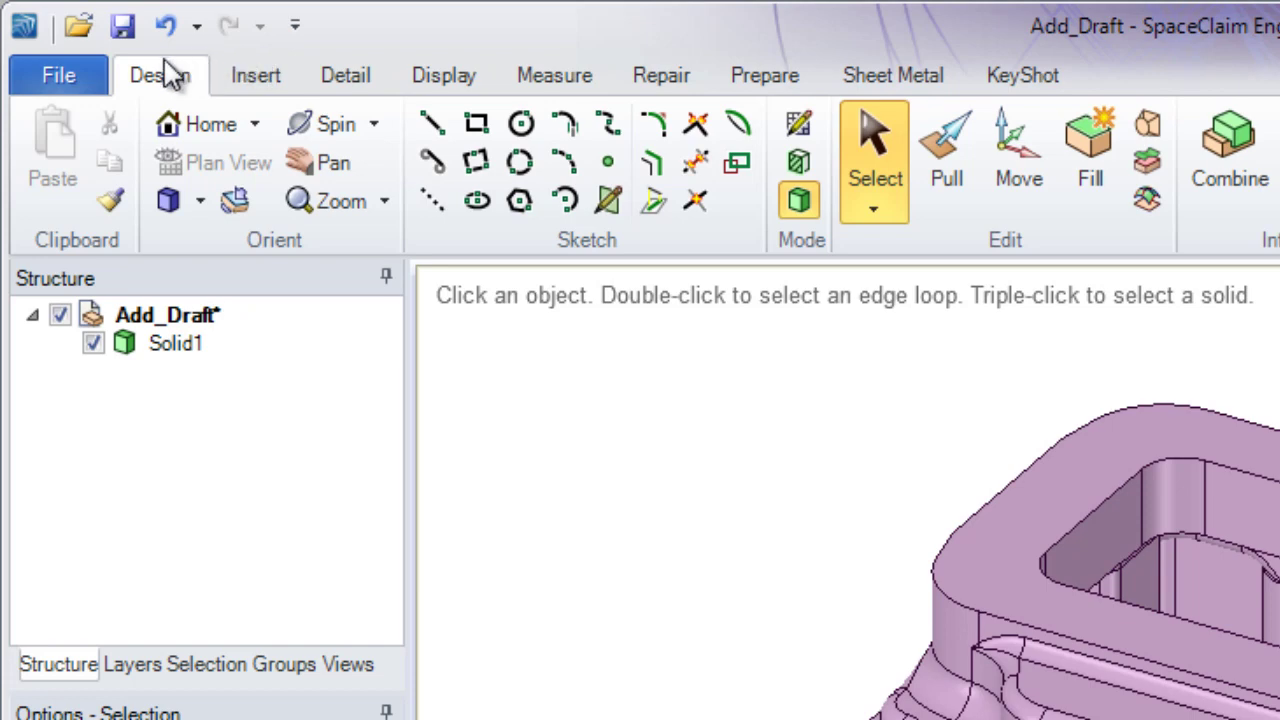
# Review the file commands and the insert, detail, display and measure tool sets, and return to the design tools
pyautogui.click(87, 88)
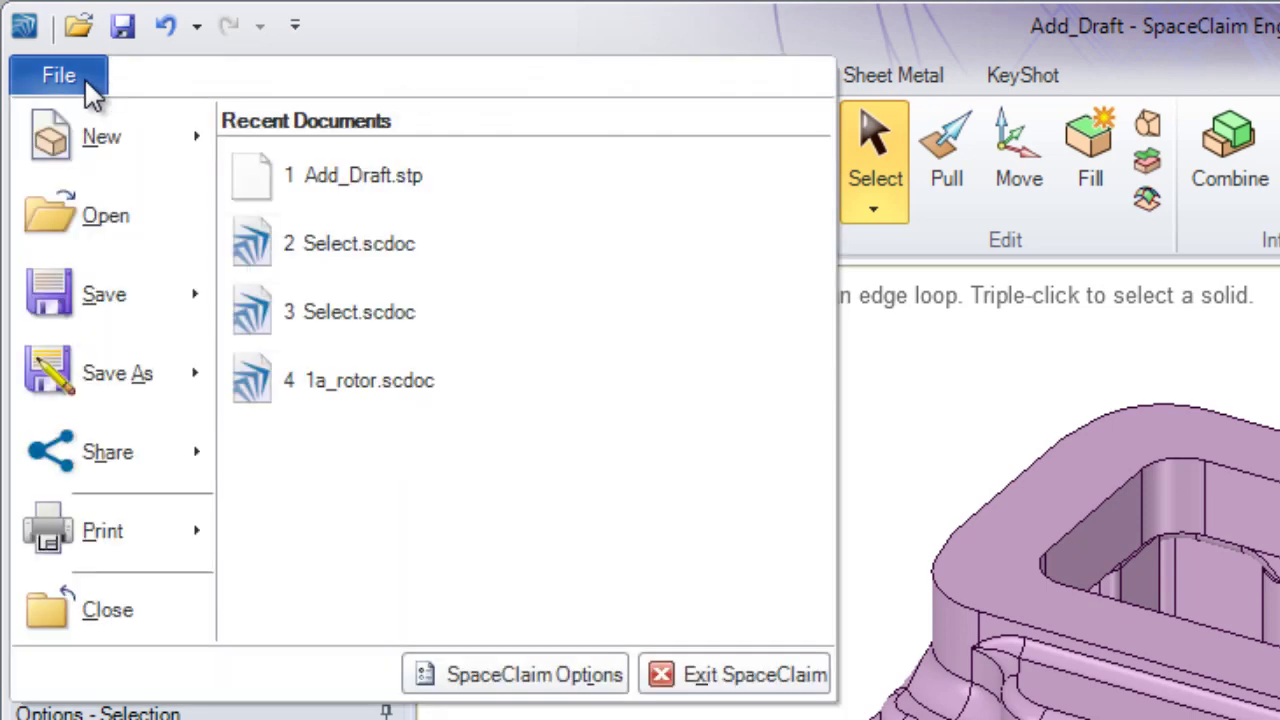
pyautogui.moveTo(100, 142)
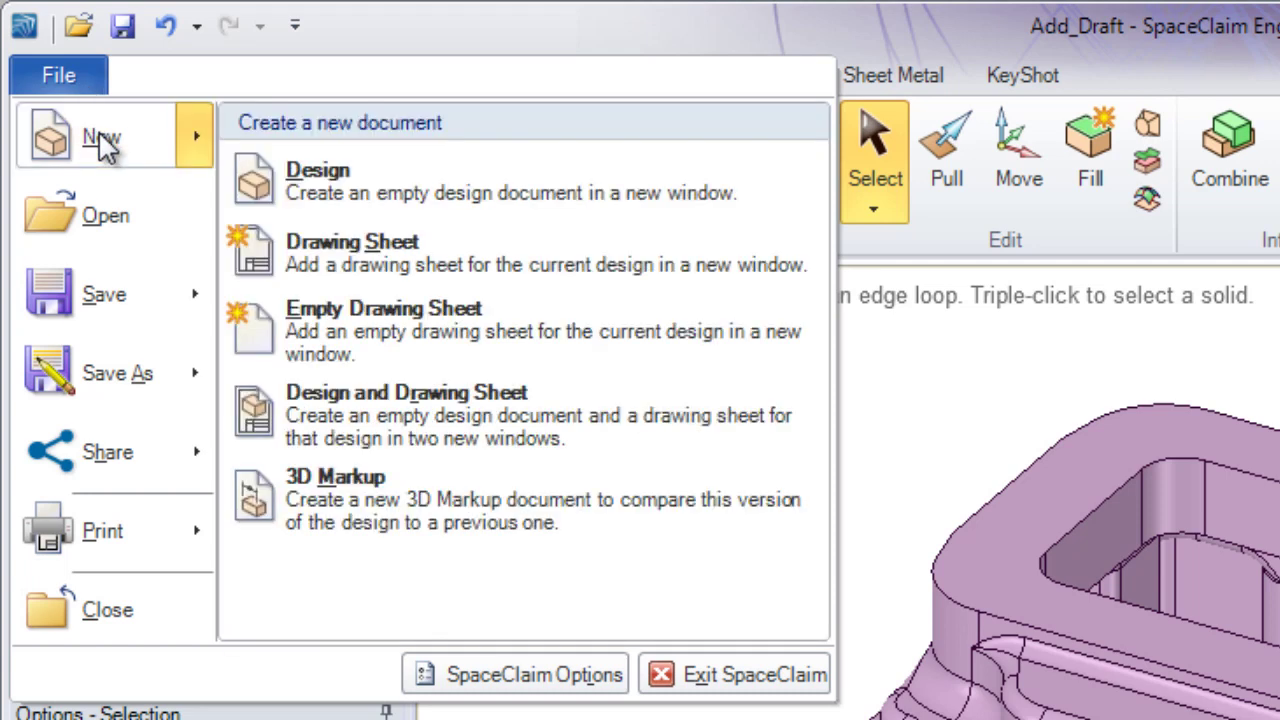
pyautogui.moveTo(102, 207)
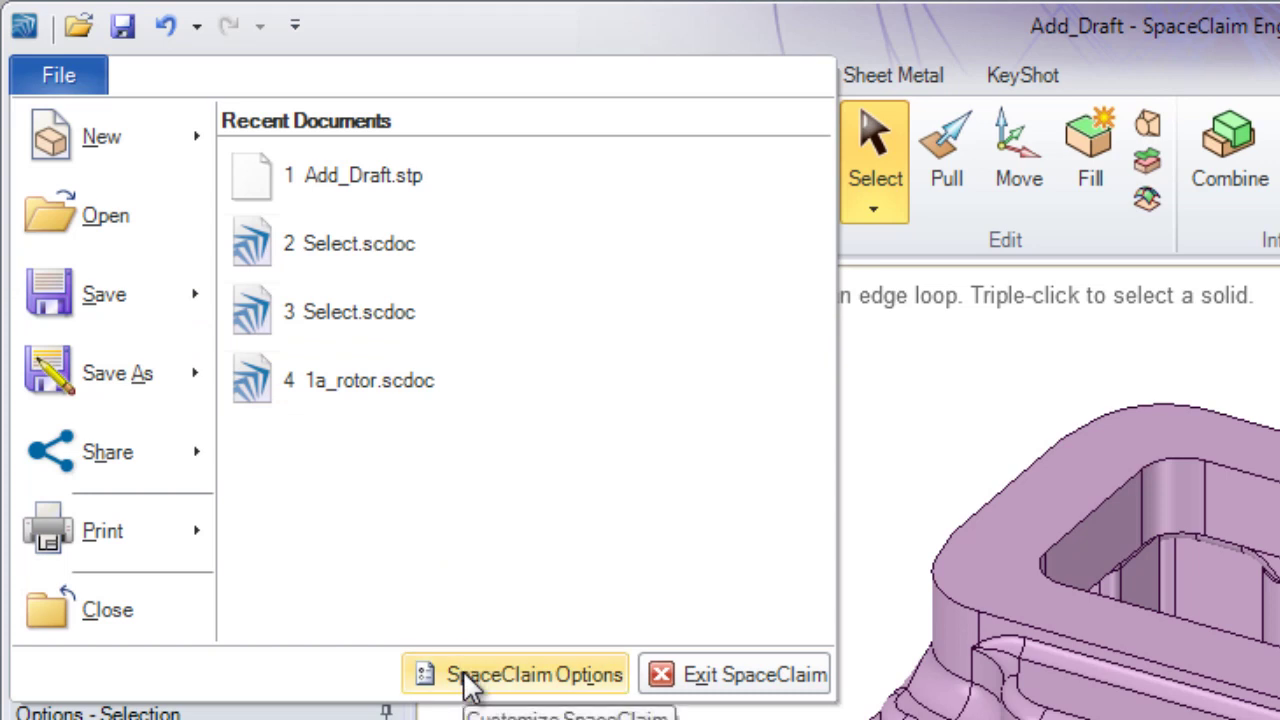
pyautogui.click(488, 716)
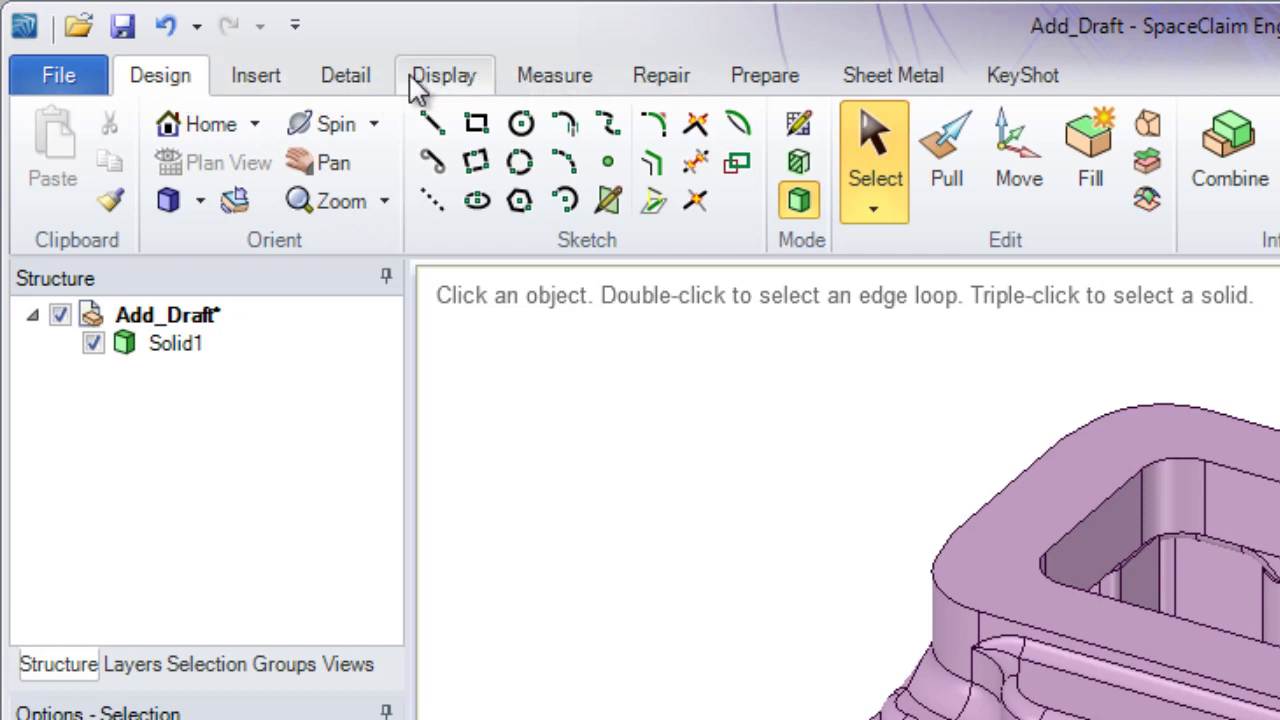
pyautogui.click(282, 80)
pyautogui.click(368, 88)
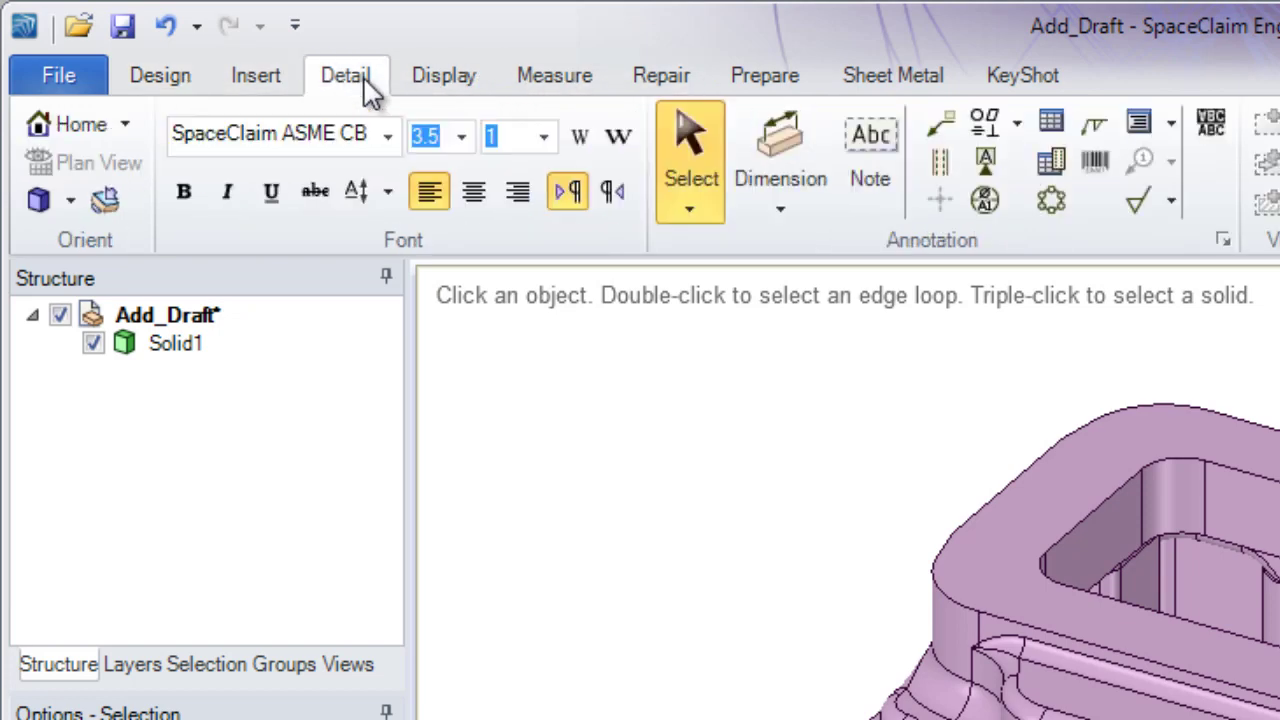
pyautogui.click(445, 86)
pyautogui.click(533, 90)
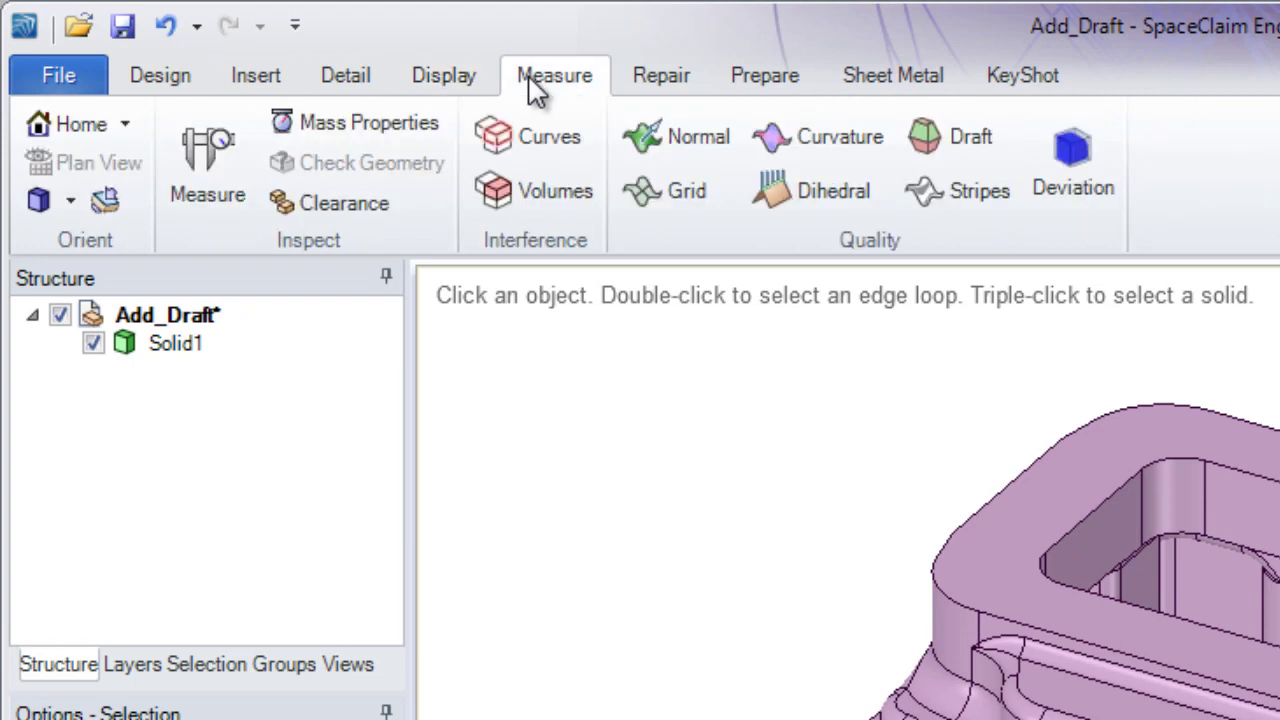
pyautogui.click(339, 82)
pyautogui.click(257, 86)
pyautogui.click(188, 93)
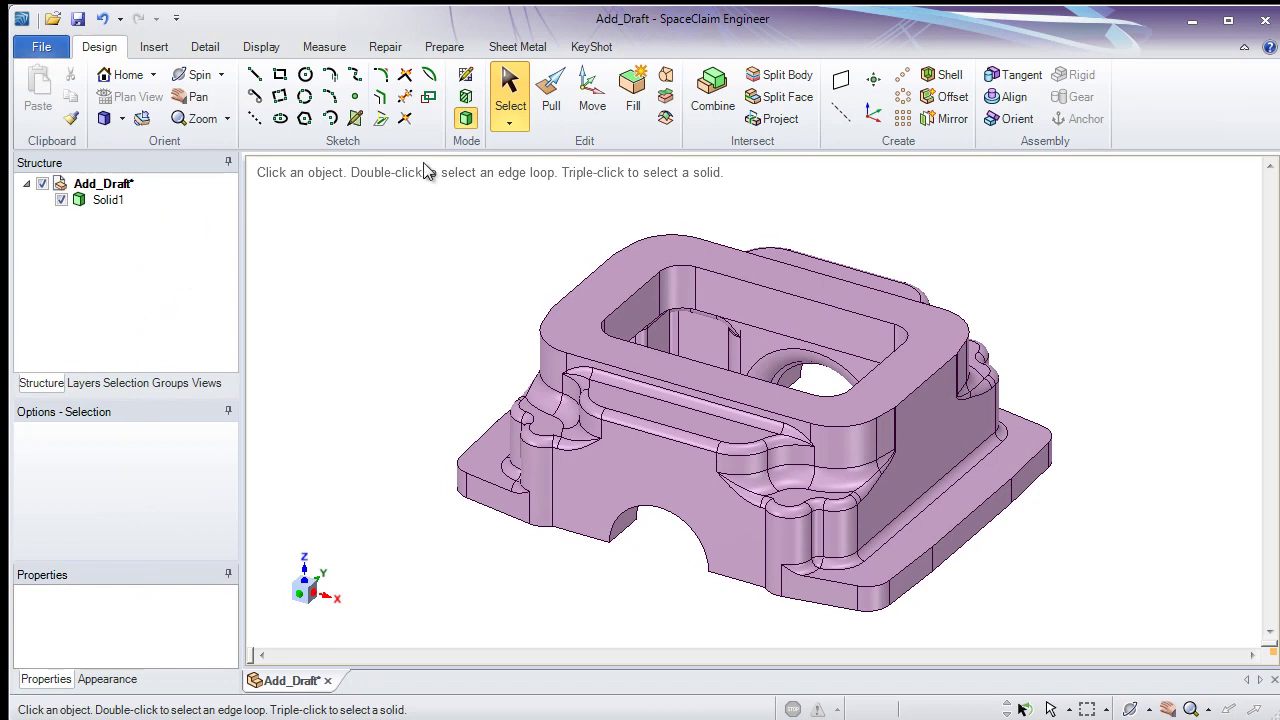
# Activate the Pull tool and examine how Solid1 and the top rim face highlight in the structure tree and model
pyautogui.click(551, 100)
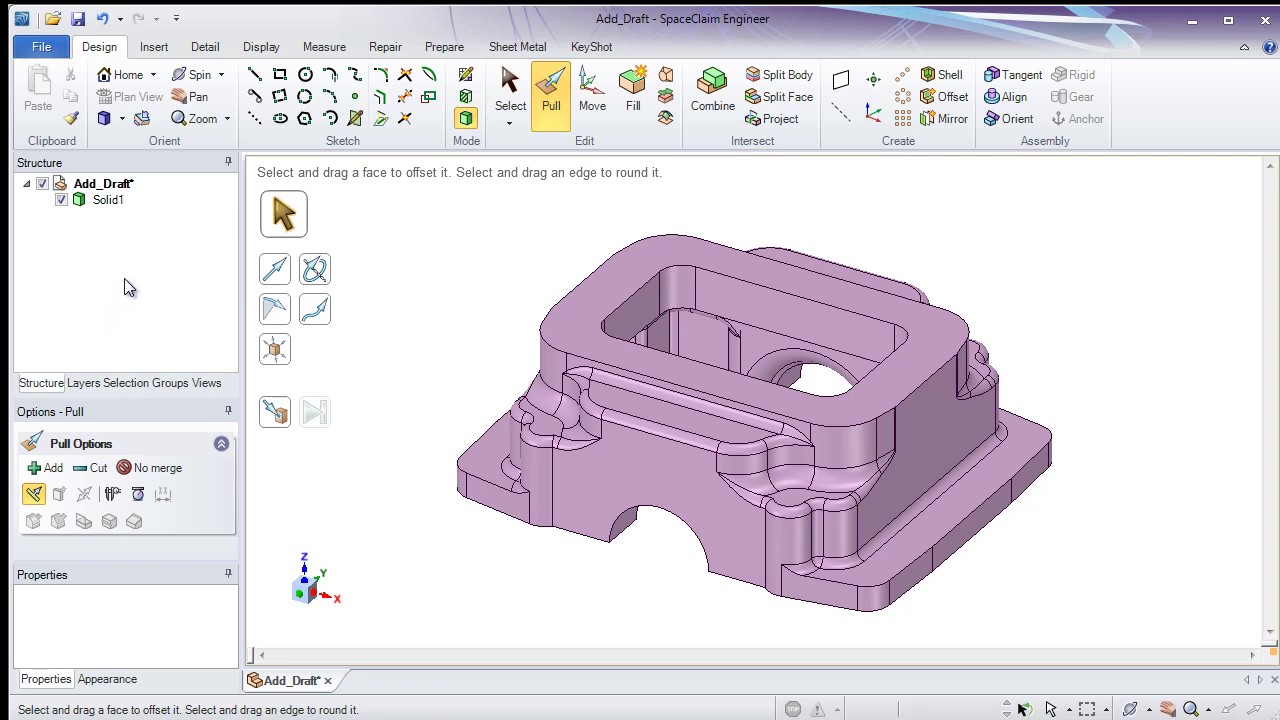
pyautogui.click(120, 204)
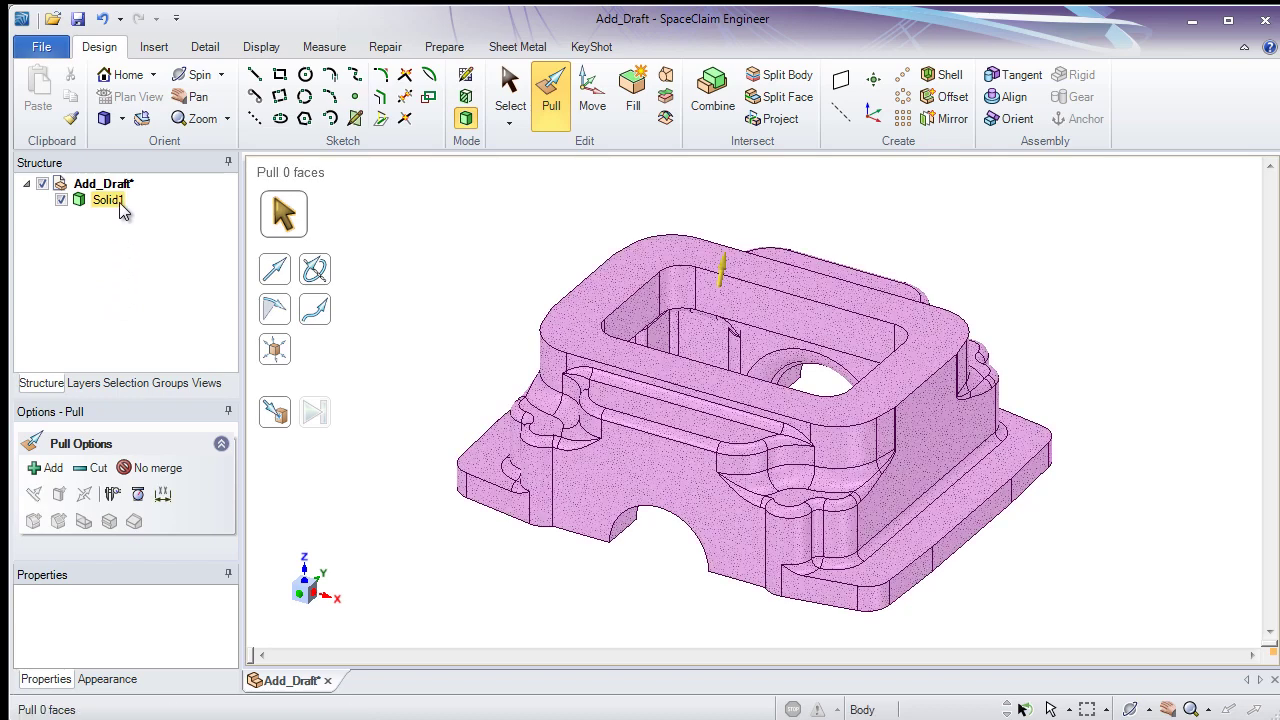
pyautogui.press('Escape')
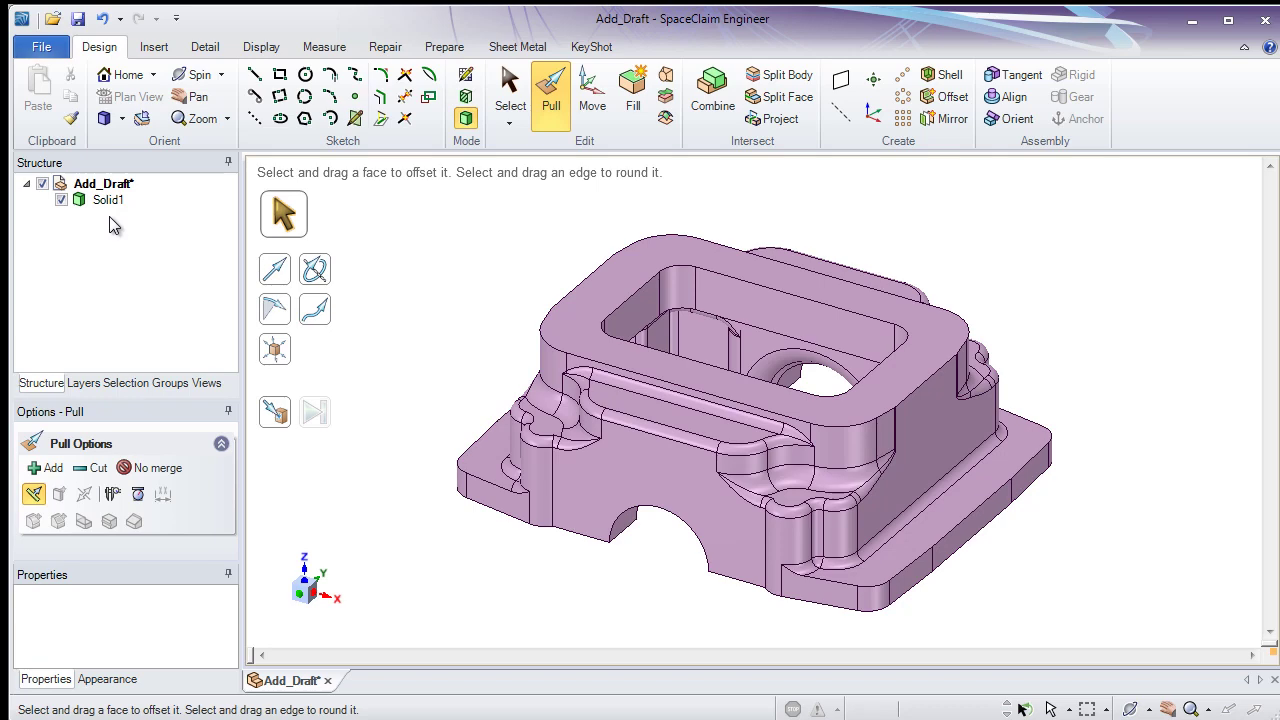
pyautogui.click(106, 202)
pyautogui.press('Escape')
pyautogui.click(577, 352)
pyautogui.press('Escape')
pyautogui.click(120, 206)
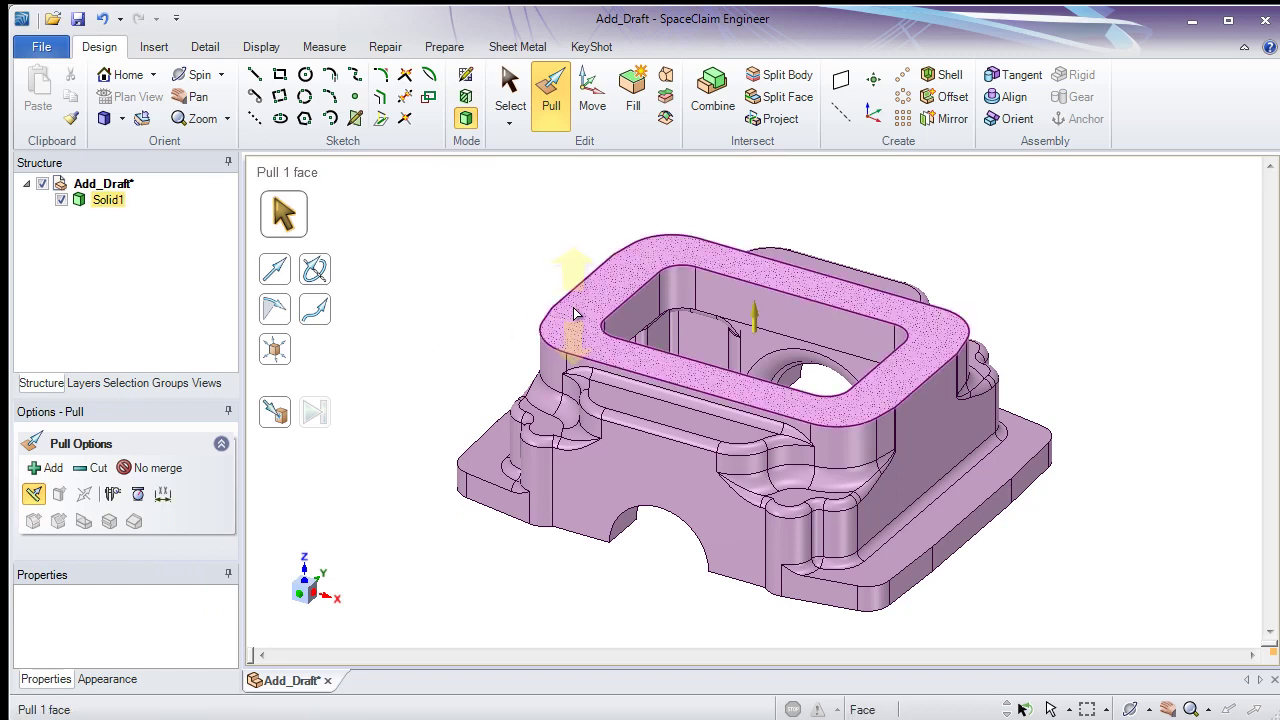
# Switch to the Move tool to view its options and tool guides, and return to the Pull tool
pyautogui.rightClick(600, 127)
pyautogui.click(594, 128)
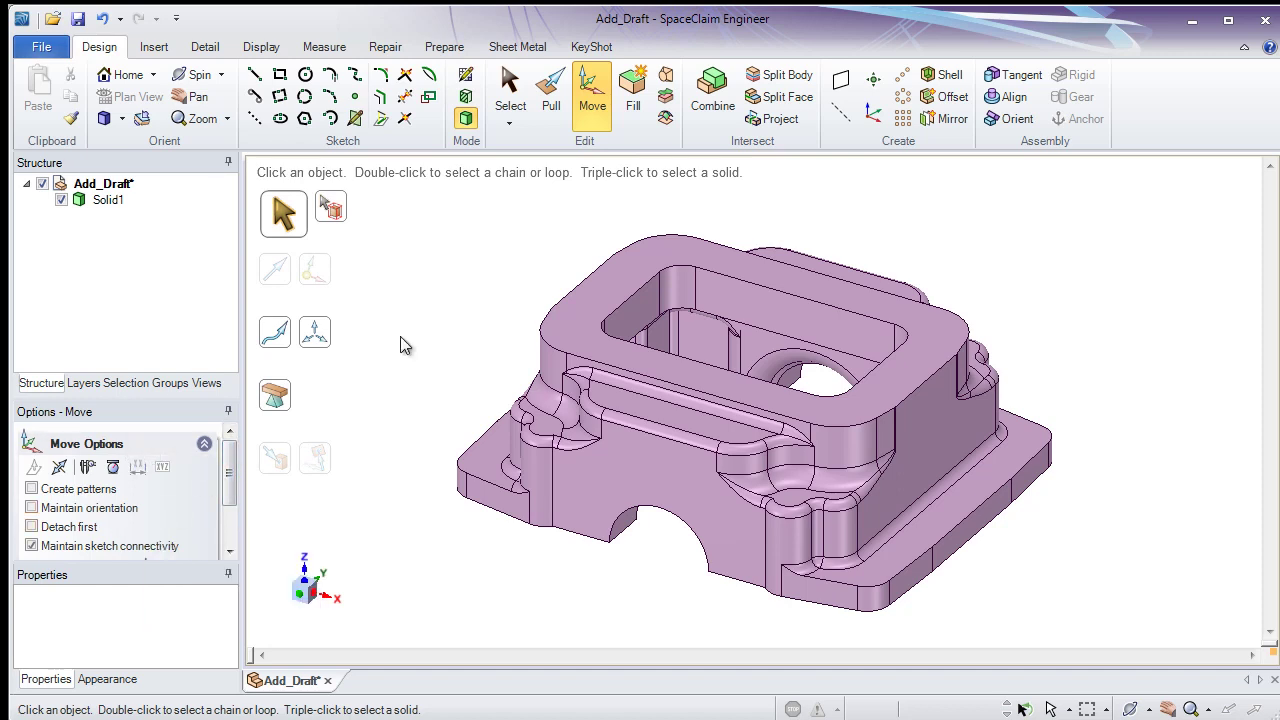
pyautogui.click(554, 121)
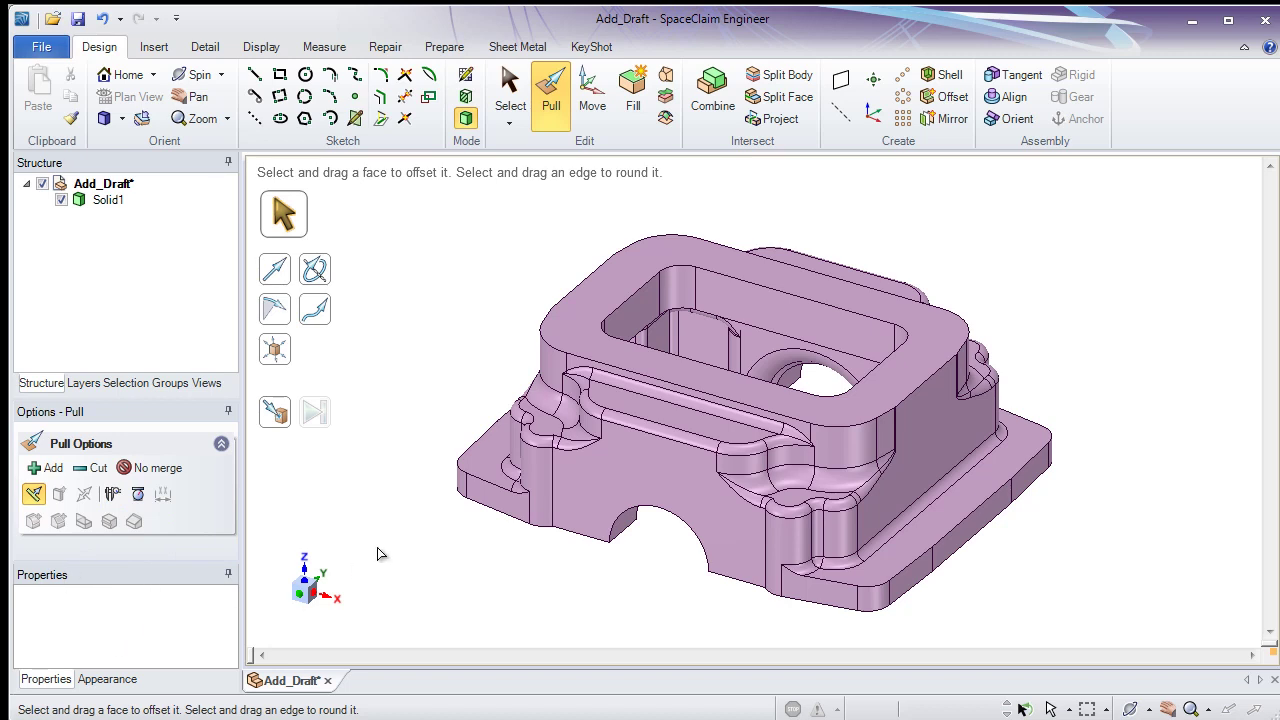
# Inspect the properties of the front planar face above the arch and of Solid1, and clear the selection
pyautogui.click(570, 490)
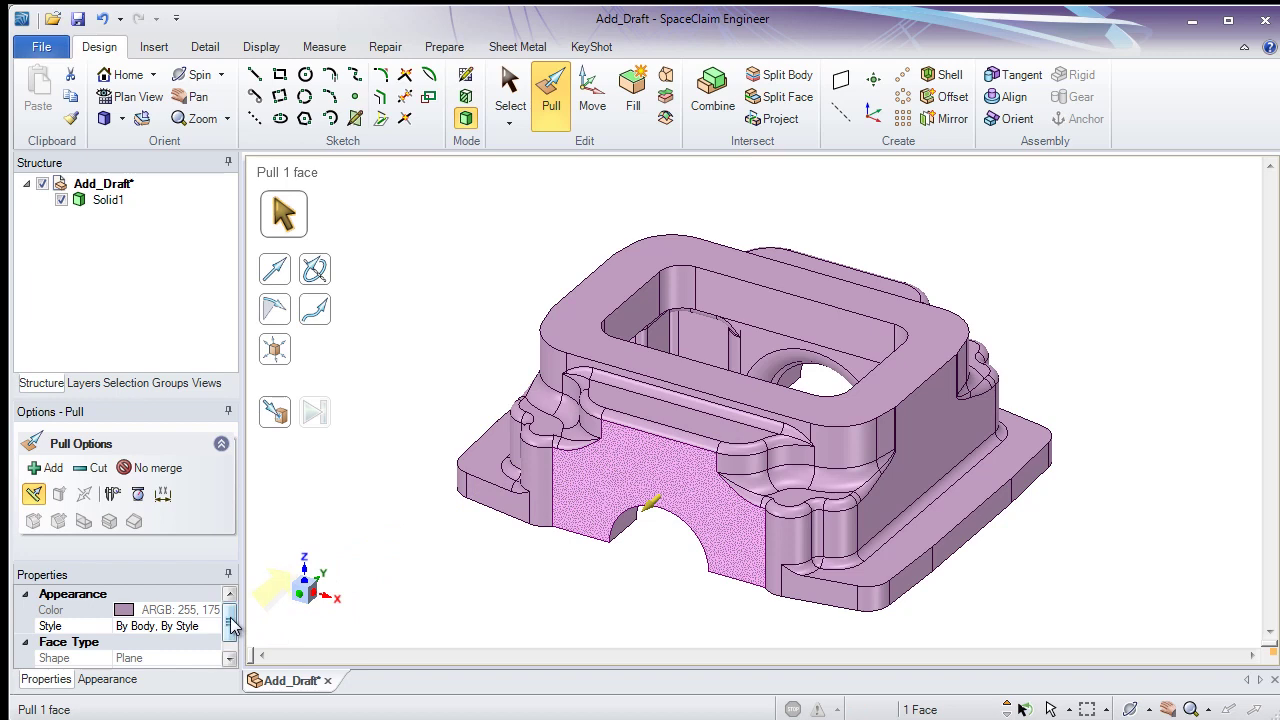
pyautogui.moveTo(230, 618); pyautogui.dragTo(226, 633)
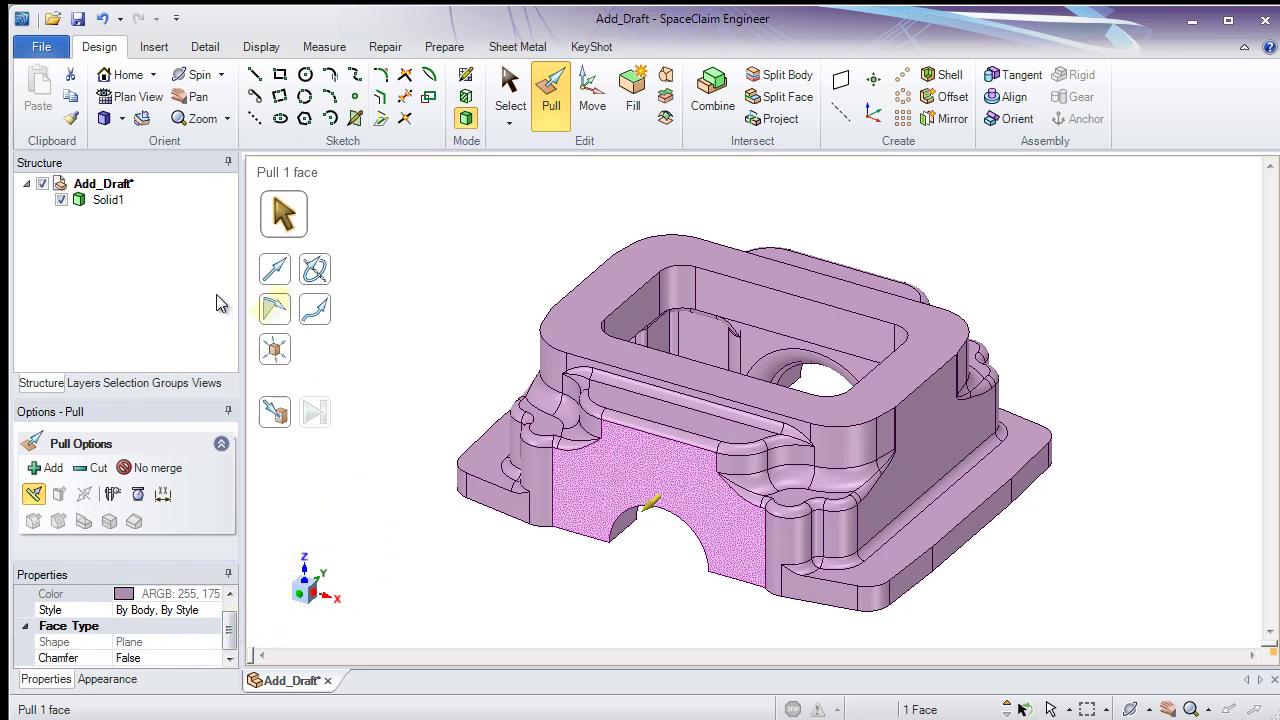
pyautogui.click(116, 202)
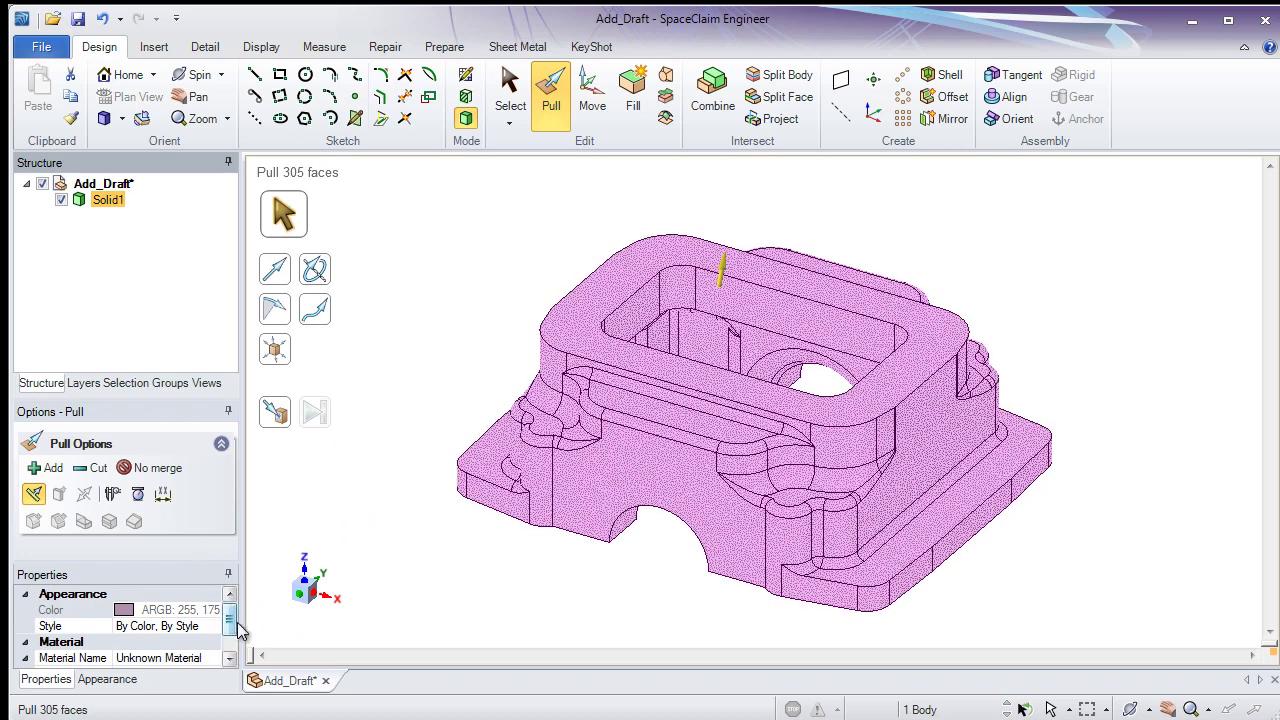
pyautogui.moveTo(233, 620)
pyautogui.mouseDown()
pyautogui.moveTo(234, 645)
pyautogui.moveTo(236, 620)
pyautogui.mouseUp()
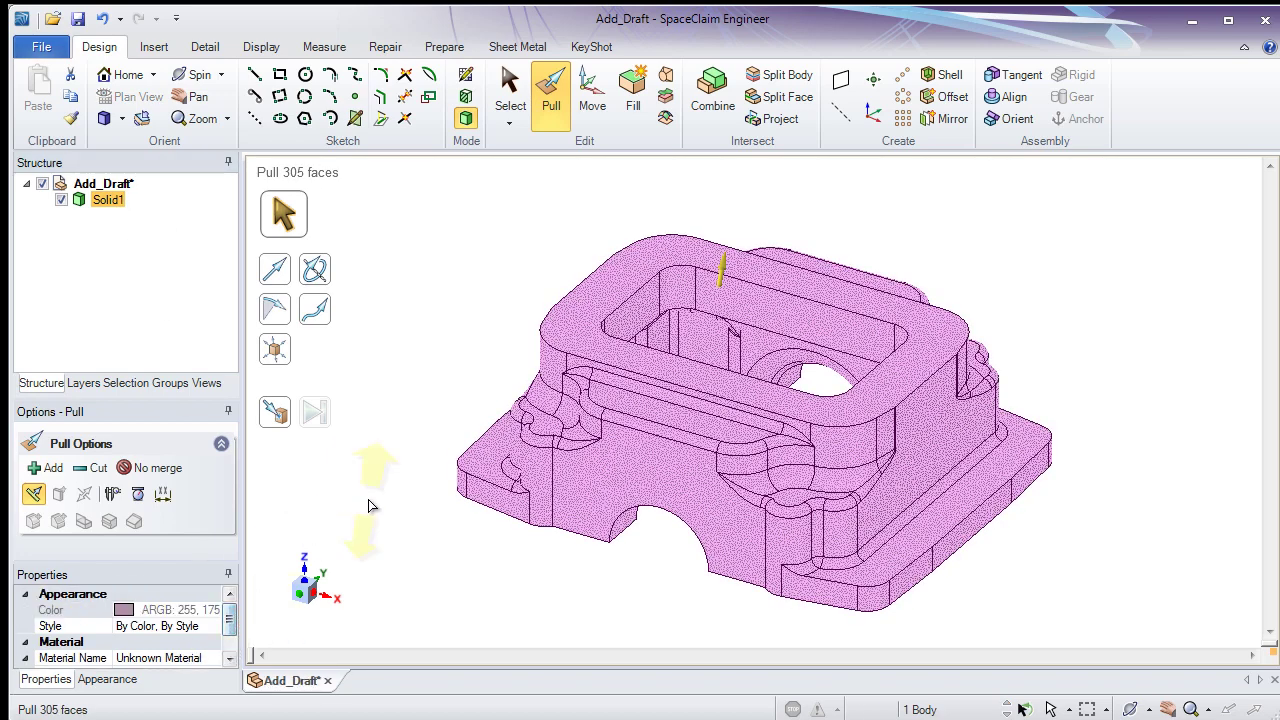
pyautogui.click(368, 506)
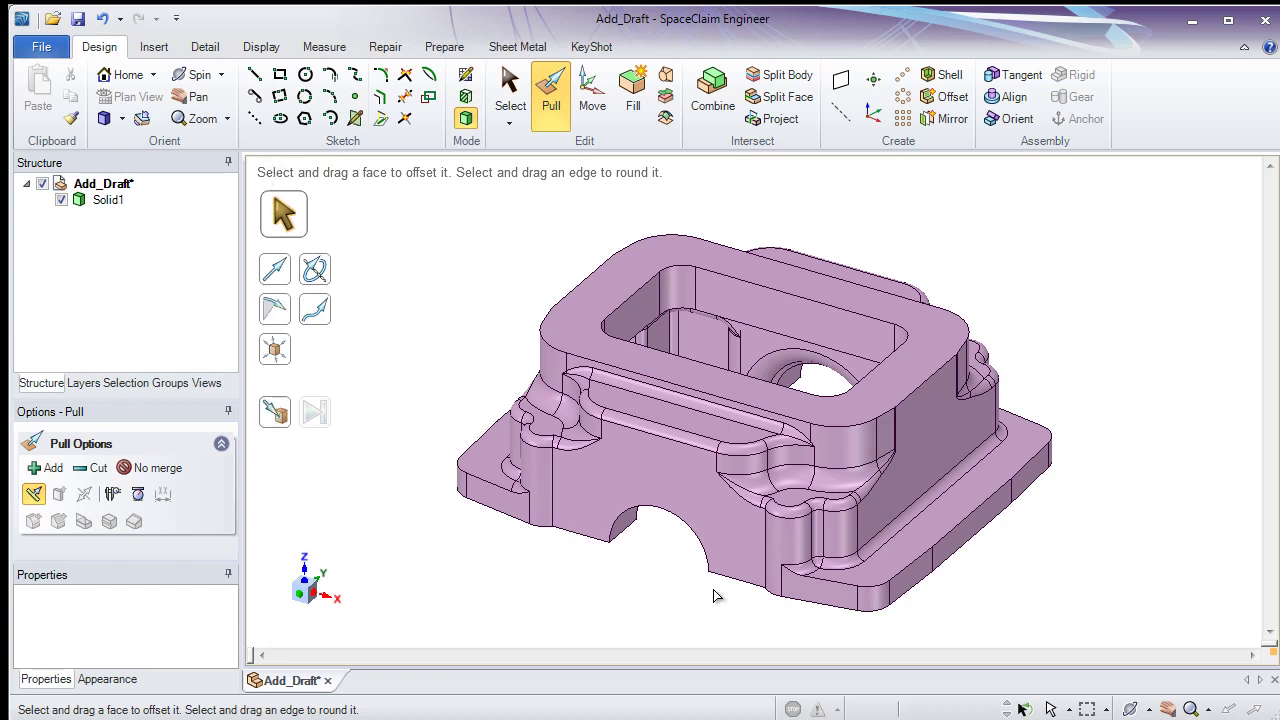
pyautogui.click(866, 378)
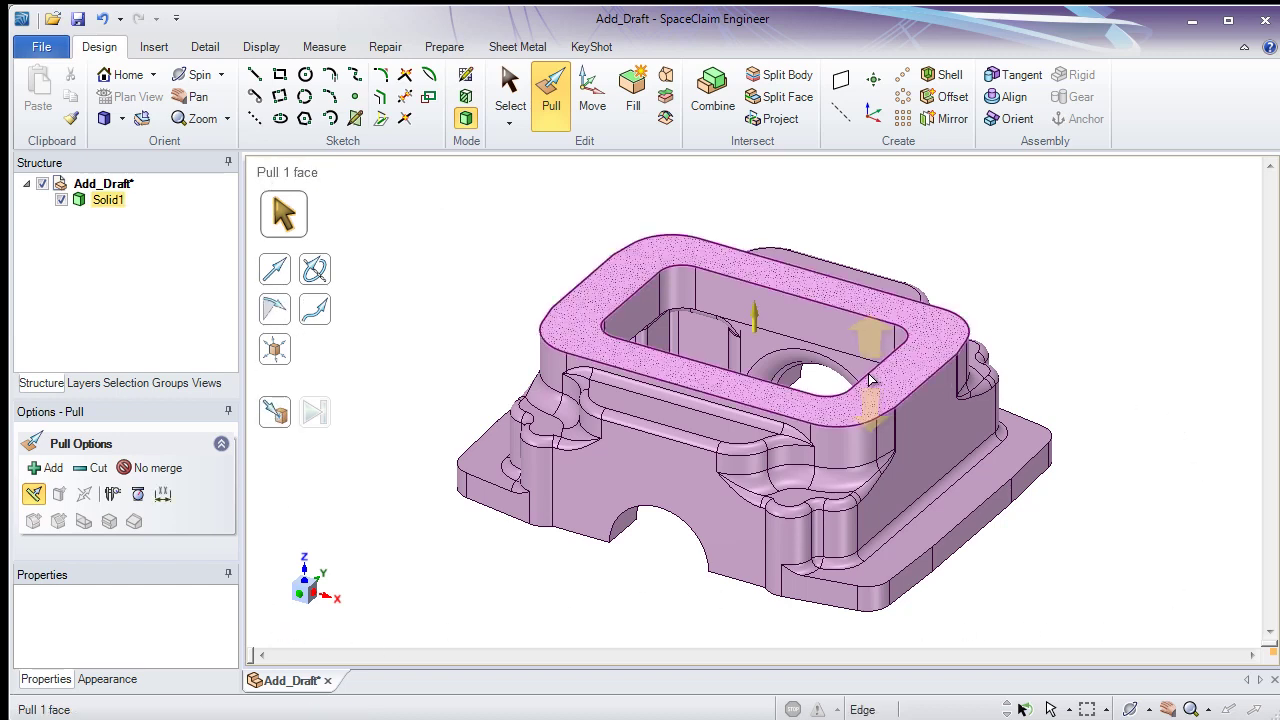
pyautogui.moveTo(855, 398); pyautogui.dragTo(826, 392, button='middle')
pyautogui.click(836, 442)
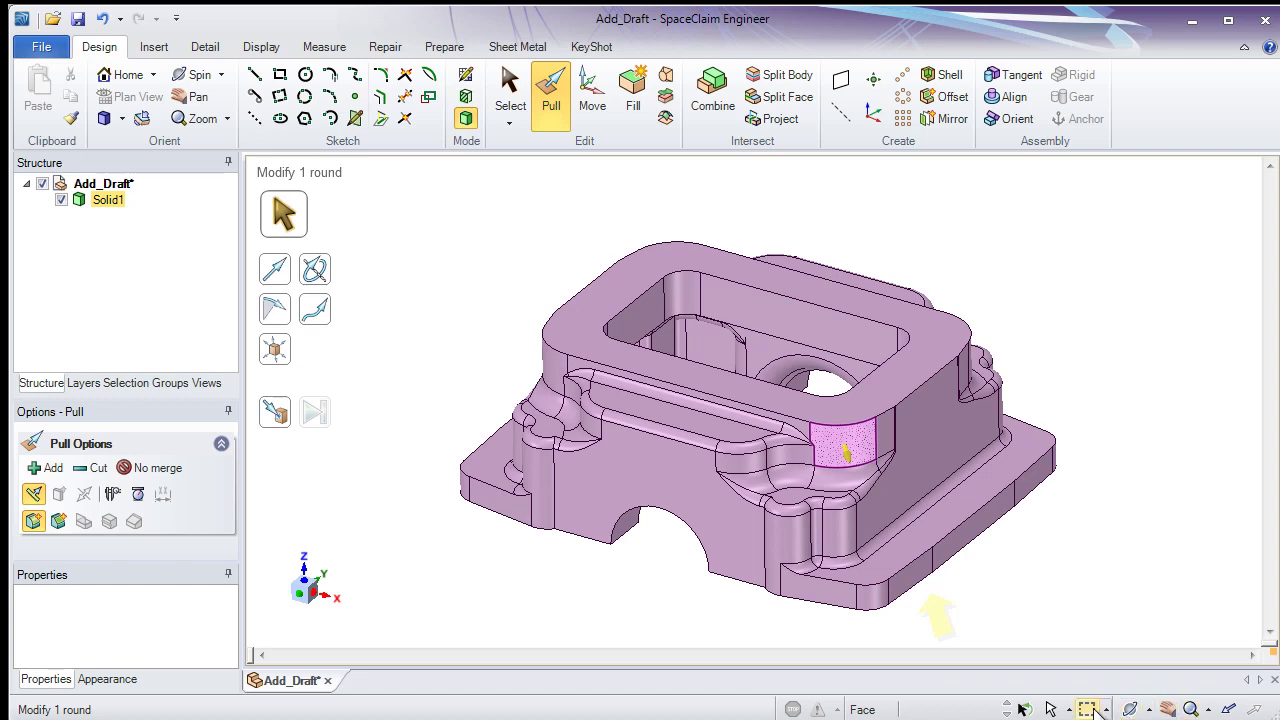
pyautogui.click(1069, 603)
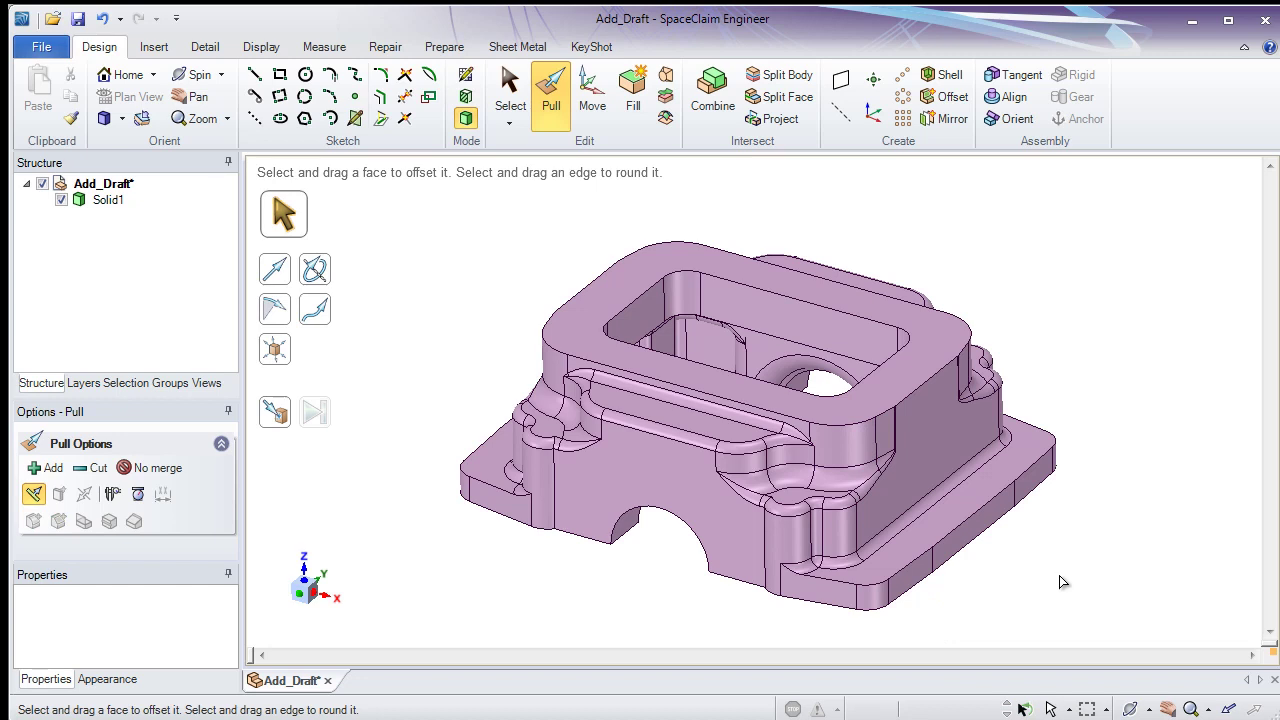
# Select the top rim face, the outer side face and their shared edge in turn to compare the Pull options
pyautogui.click(955, 332)
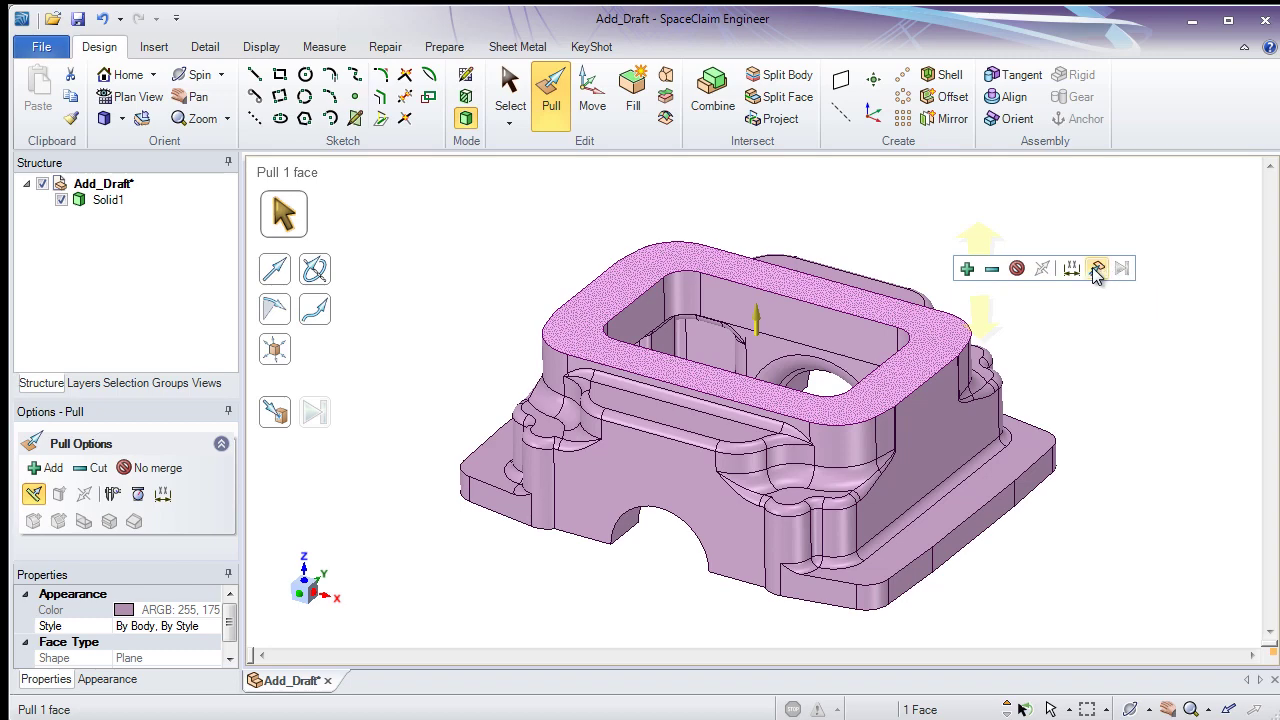
pyautogui.click(942, 395)
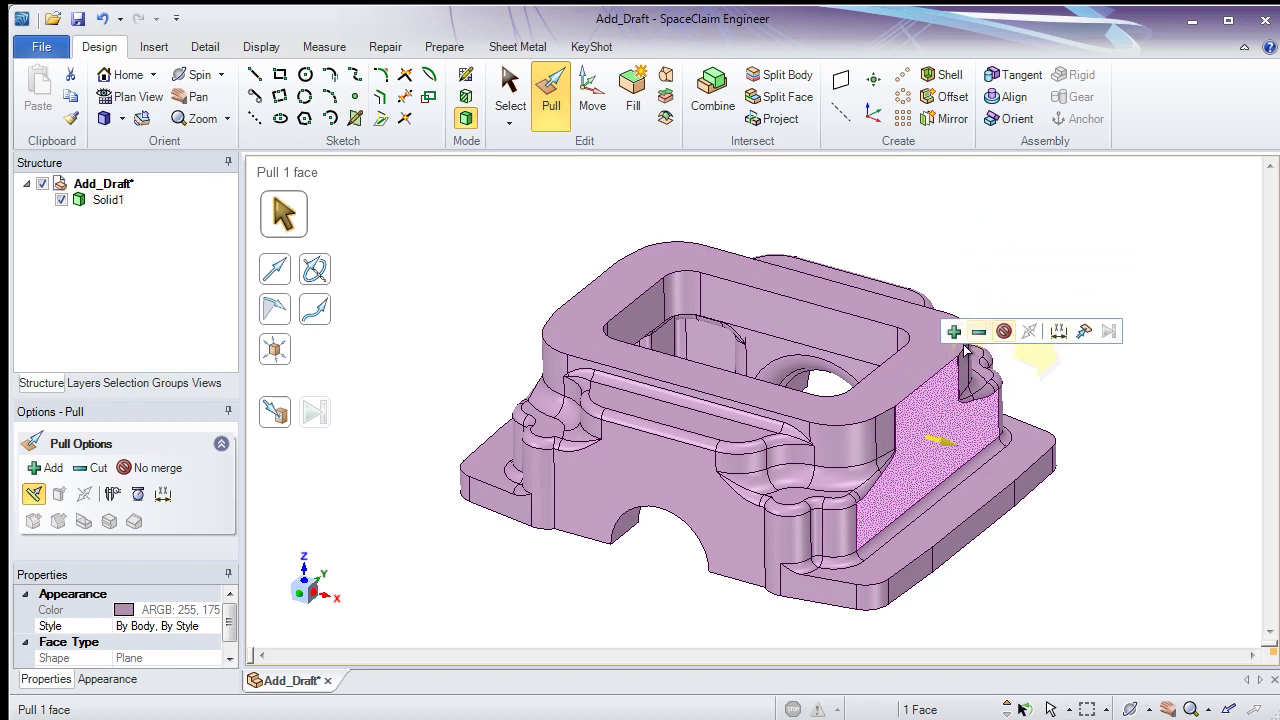
pyautogui.click(933, 372)
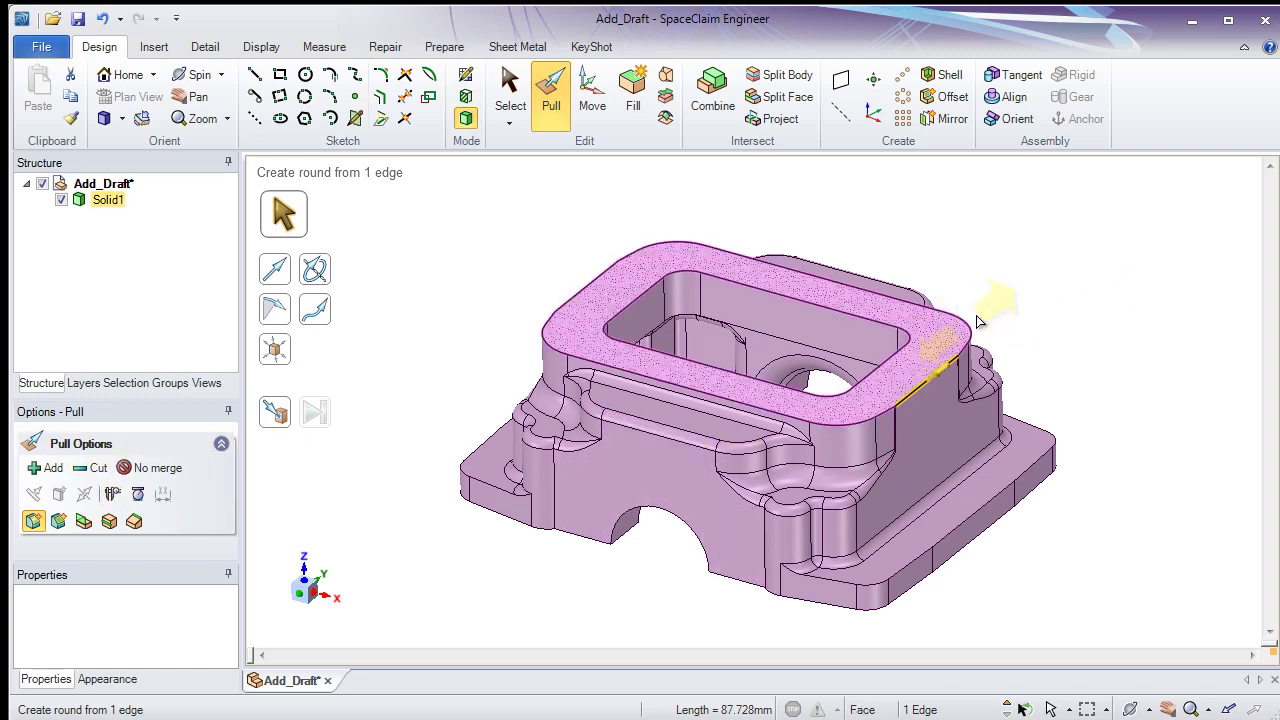
pyautogui.click(838, 288)
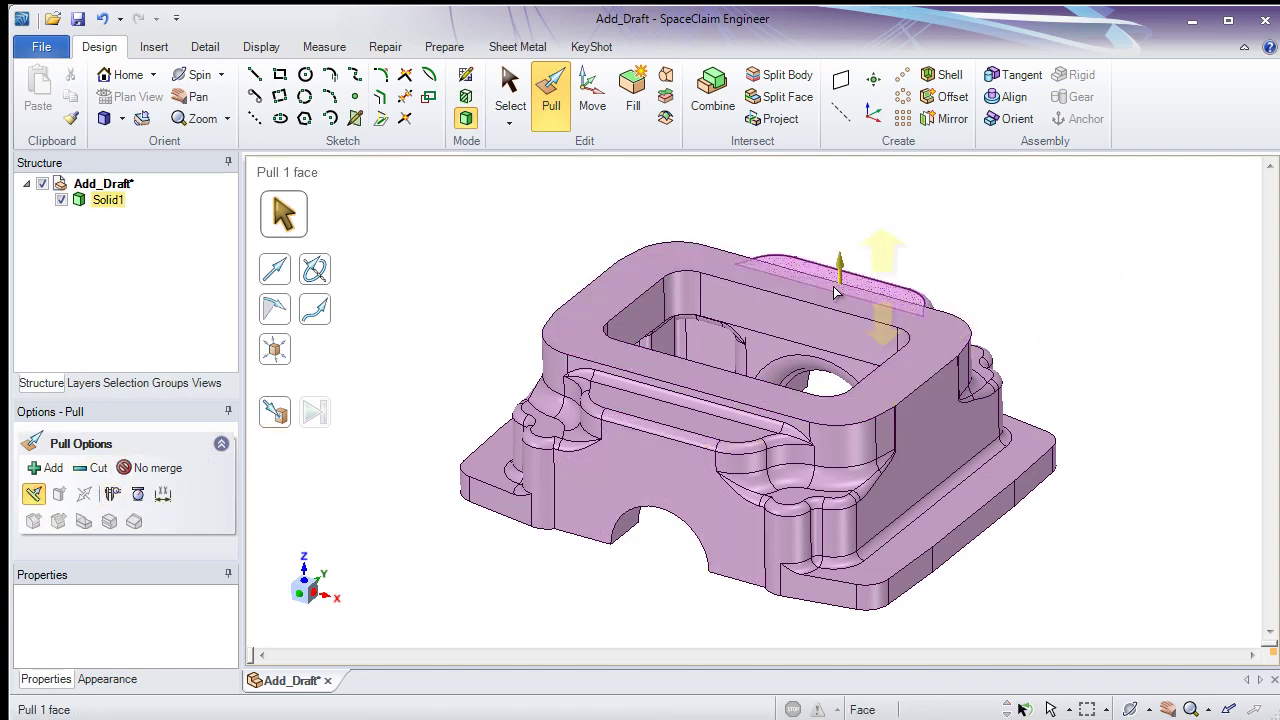
# Clear the face selection, inspect the Pull options for the small round on the front ledge, and deselect it
pyautogui.press('Escape')
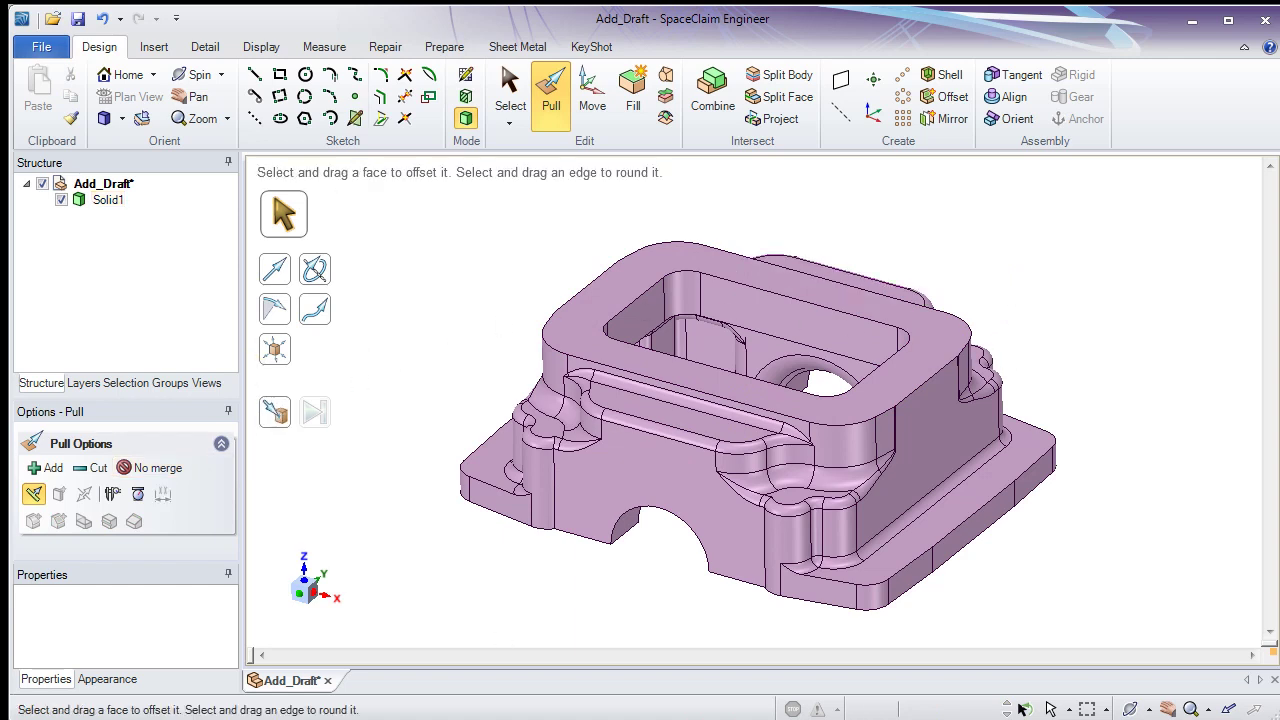
pyautogui.click(757, 446)
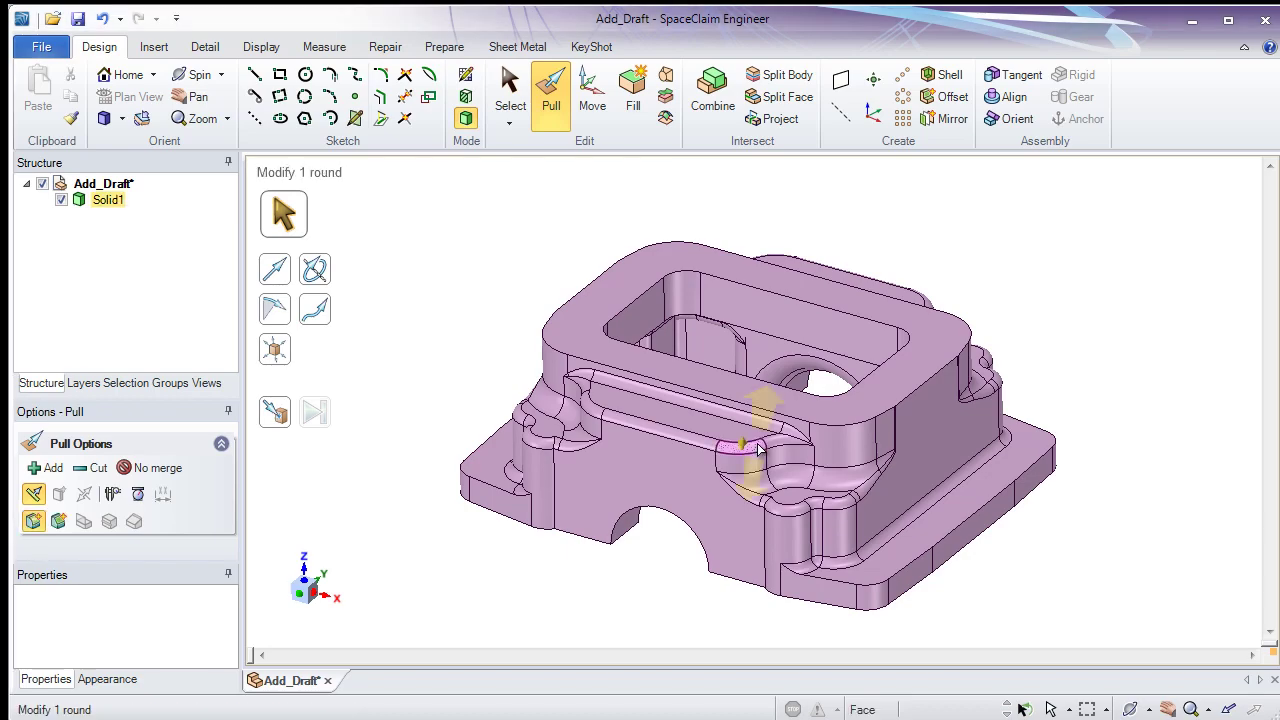
pyautogui.click(1080, 231)
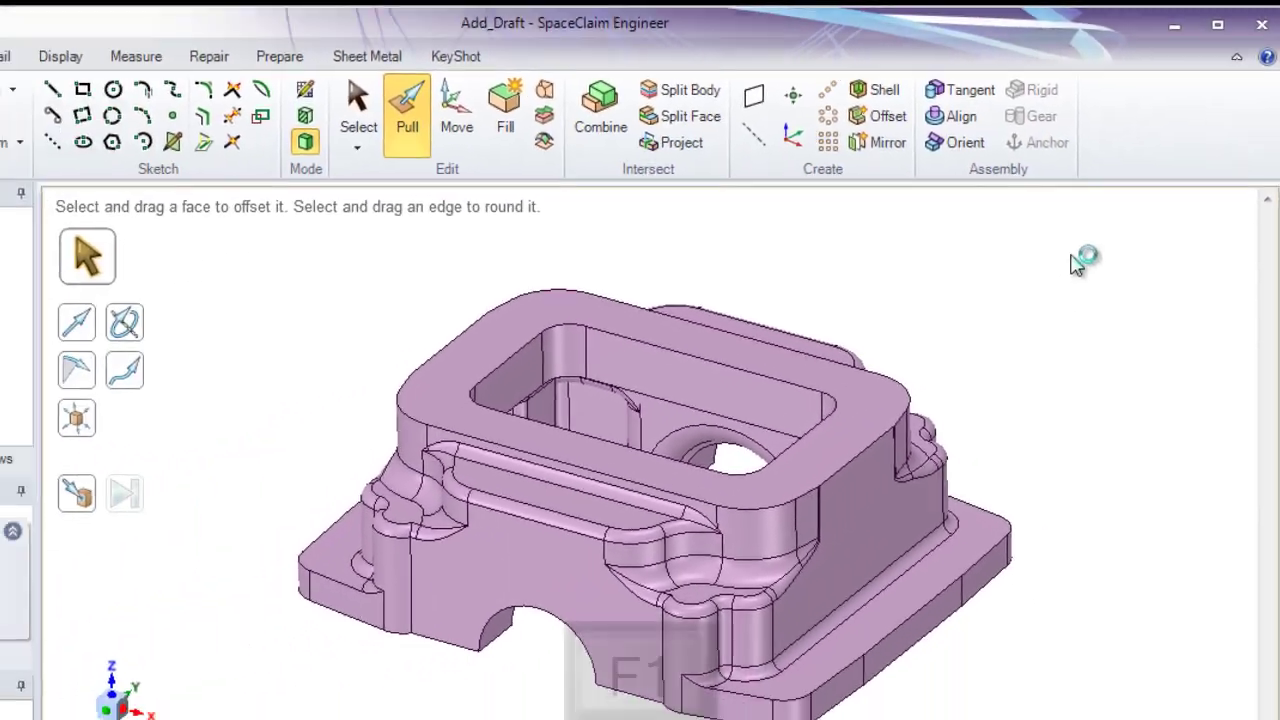
# Open the online help and browse the Getting started topics Design modes, Pulling and Editing in cross-section
pyautogui.press('F1')
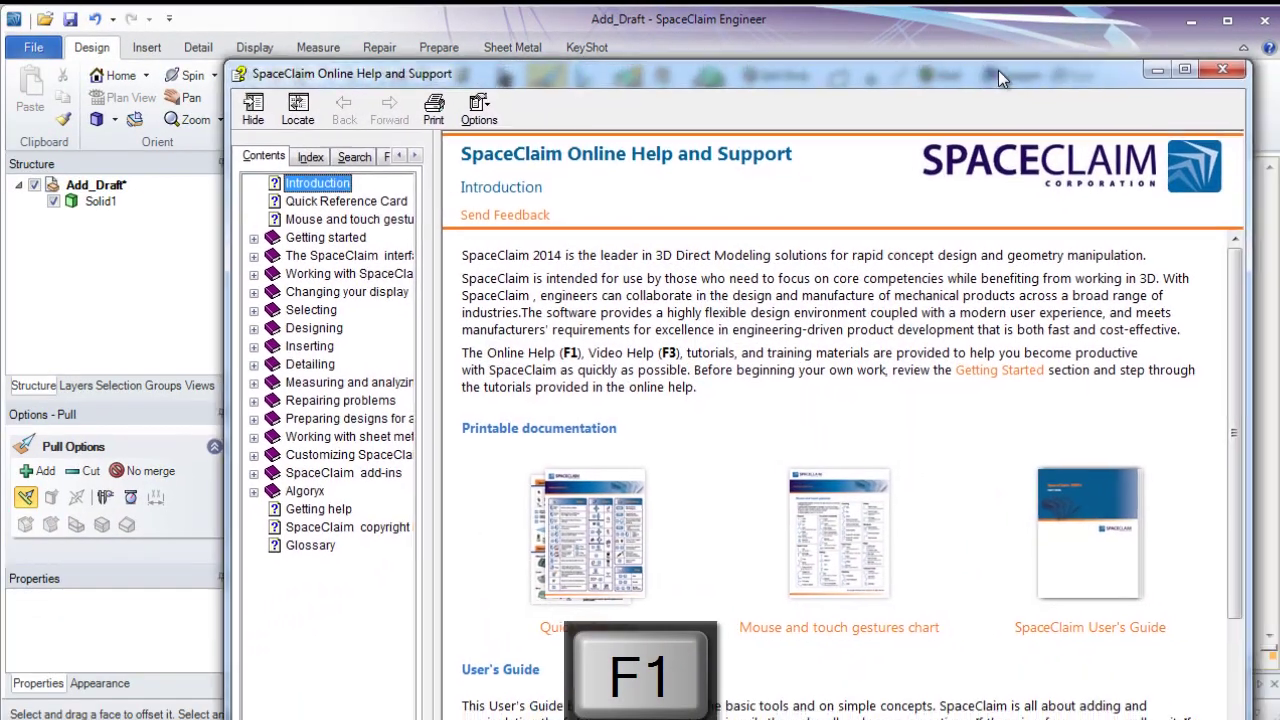
pyautogui.moveTo(998, 70); pyautogui.dragTo(914, 28)
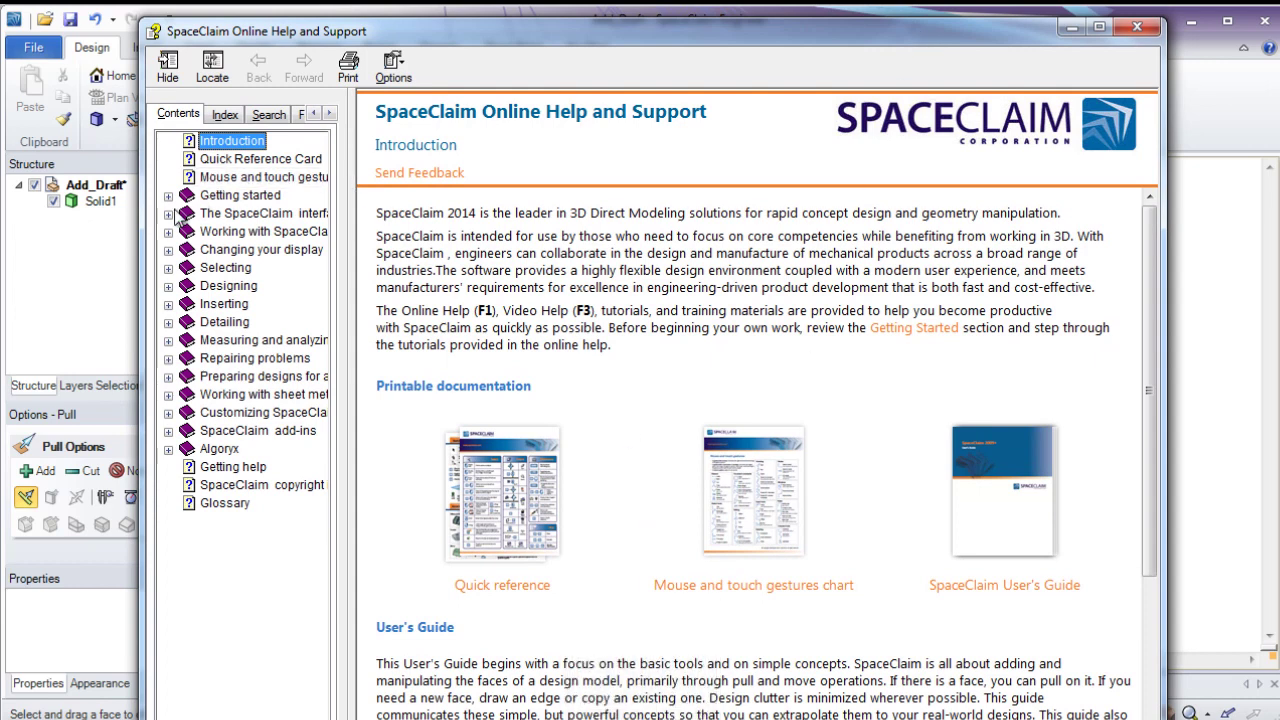
pyautogui.click(168, 196)
pyautogui.click(252, 269)
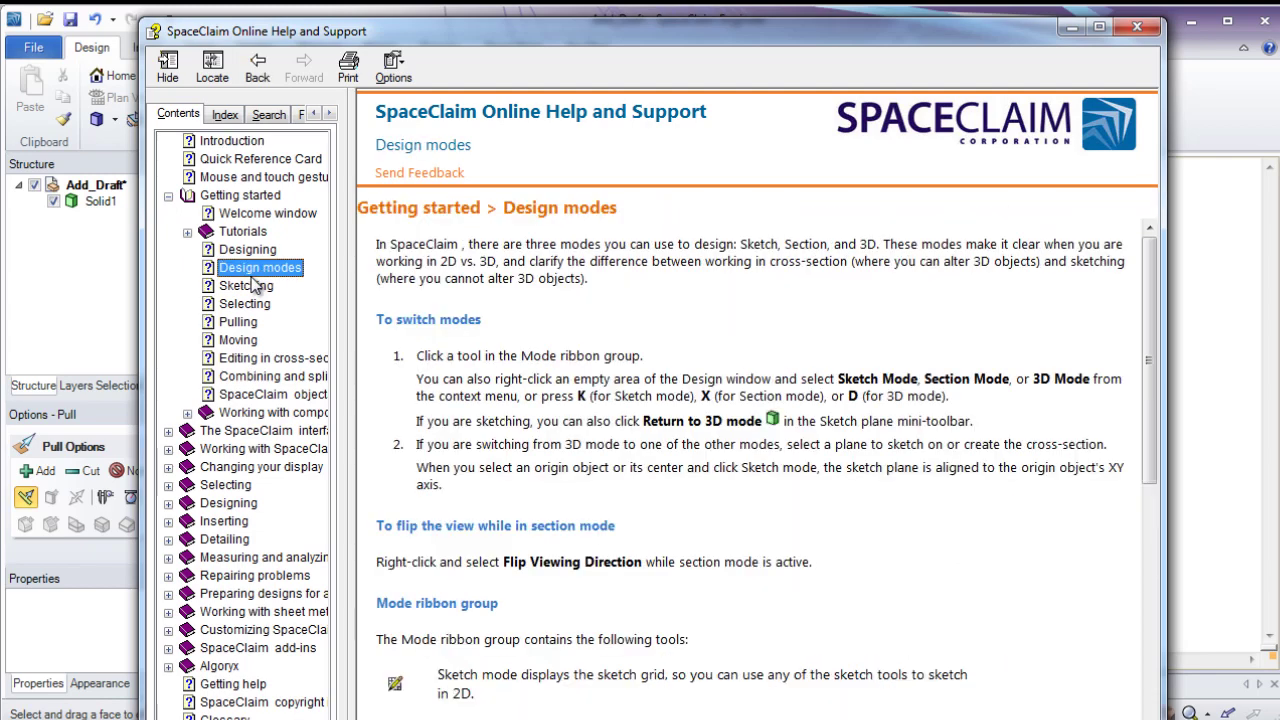
pyautogui.click(252, 321)
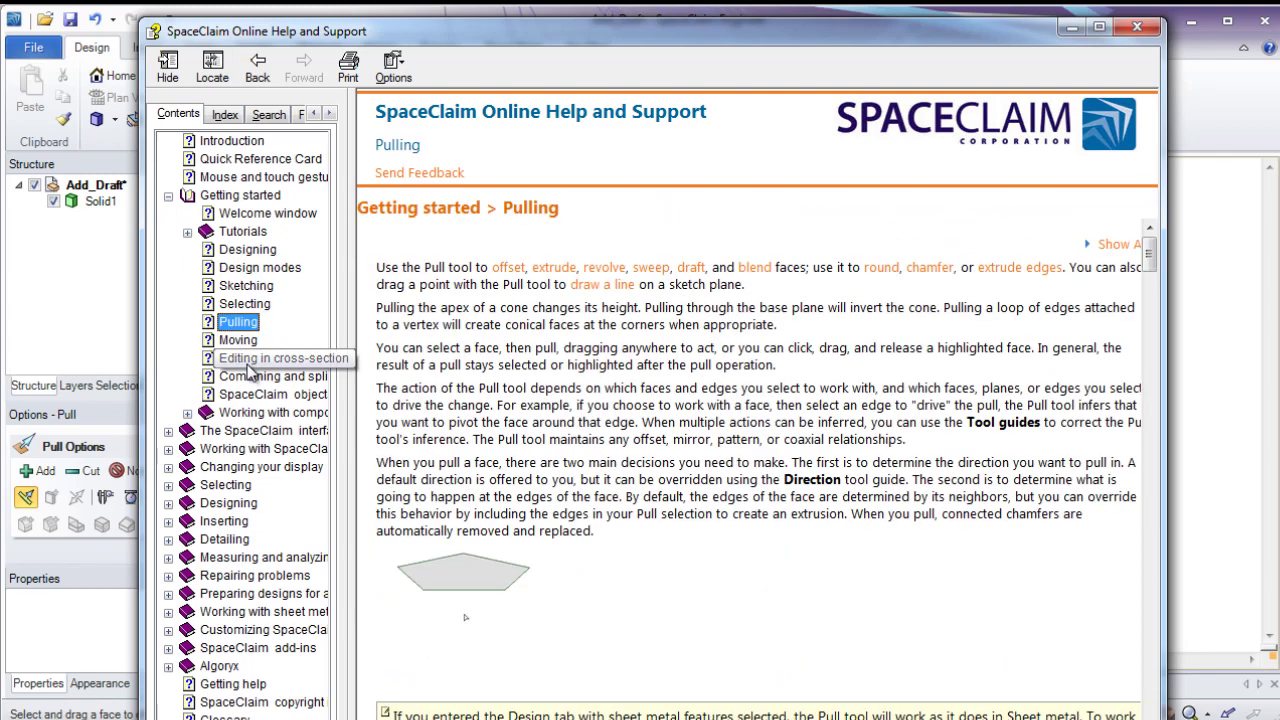
pyautogui.click(250, 361)
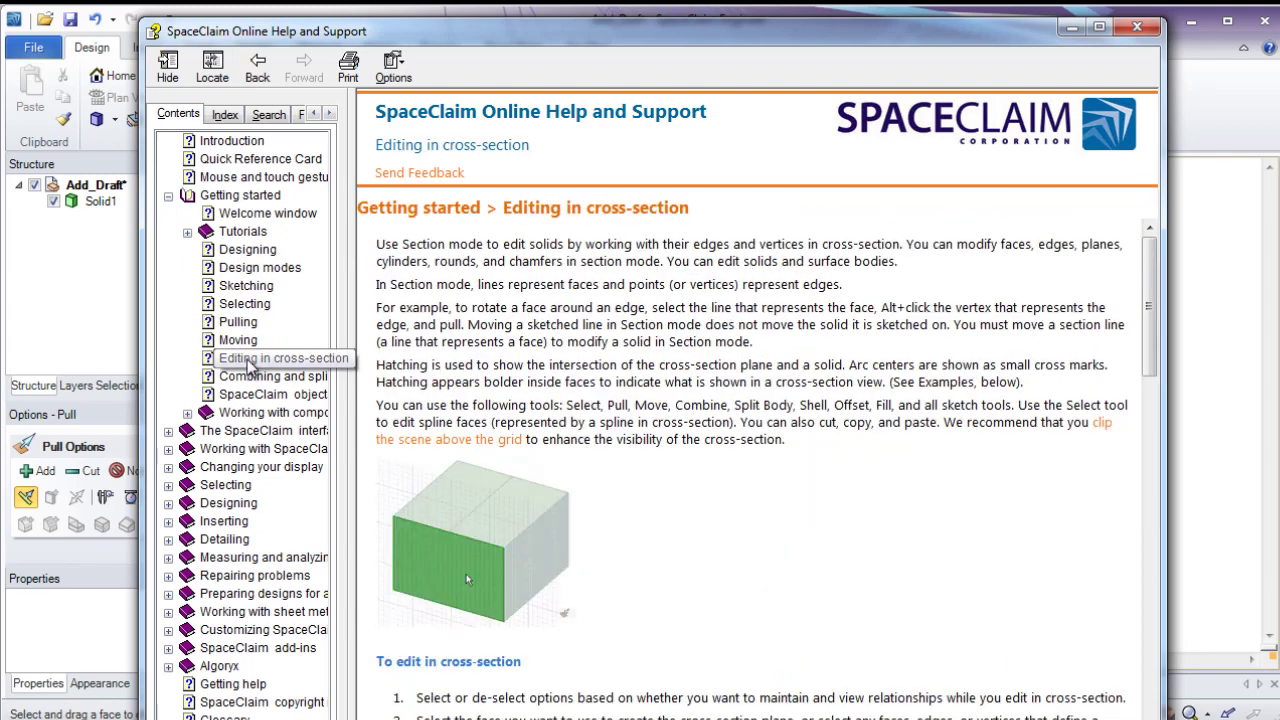
pyautogui.click(457, 348)
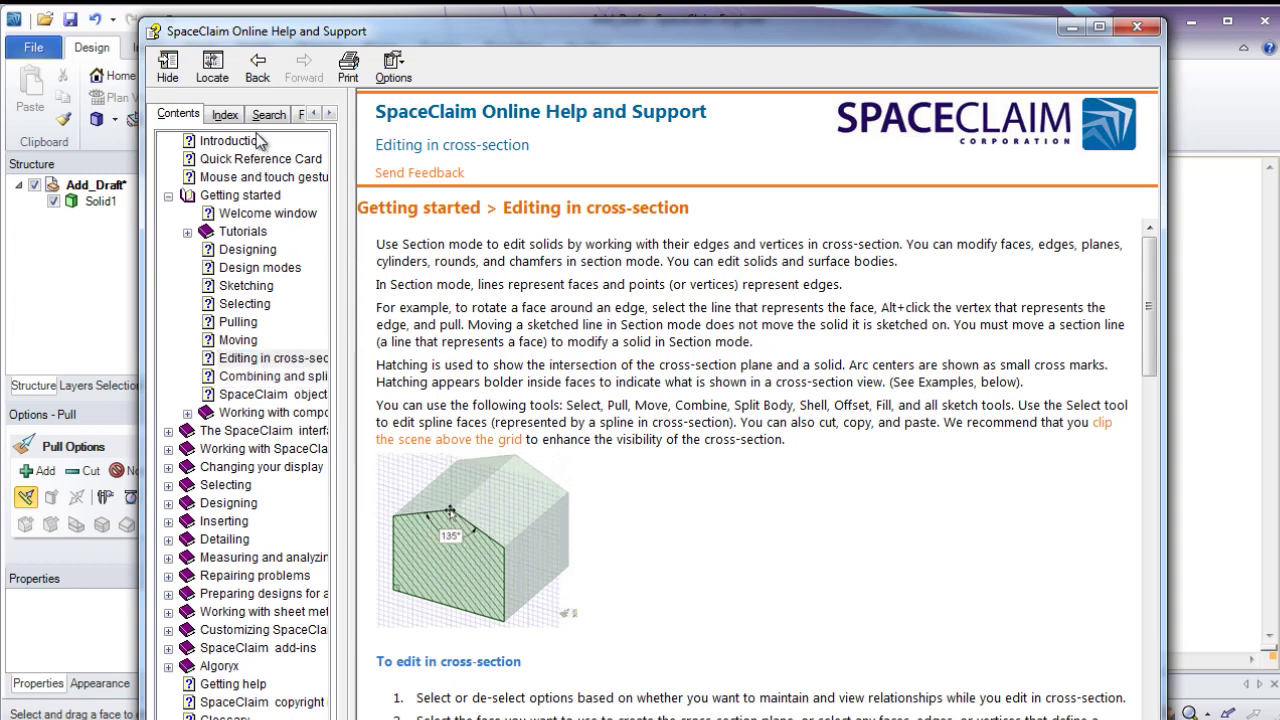
# Search the help for "dimension", view the top matching topics including Creating dimension annotations and Dimensions, and close the help
pyautogui.click(268, 114)
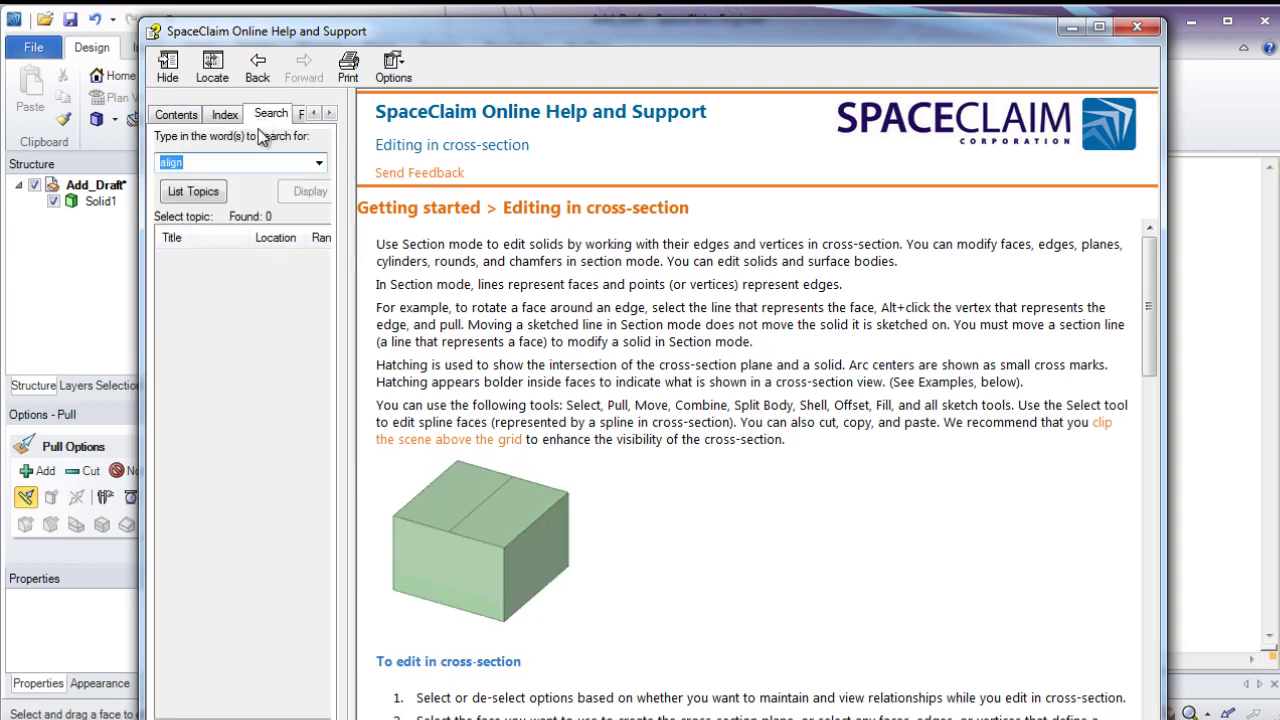
pyautogui.write('dimension')
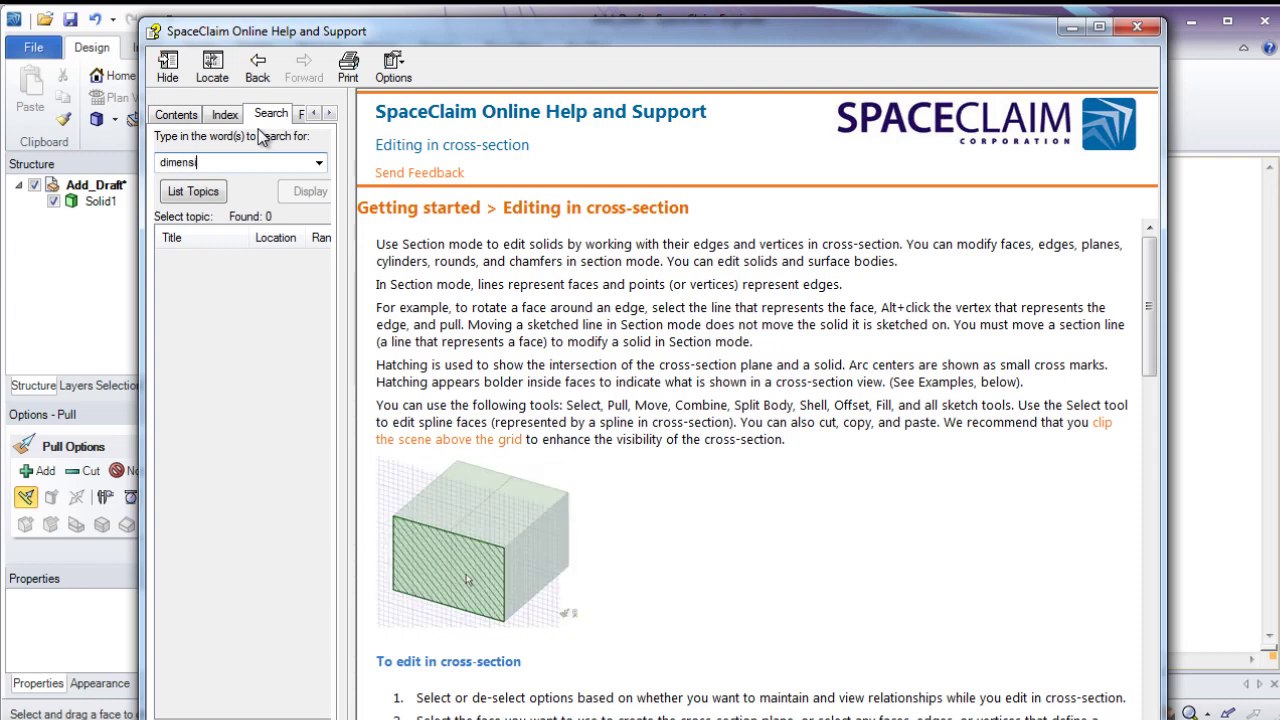
pyautogui.press('Return')
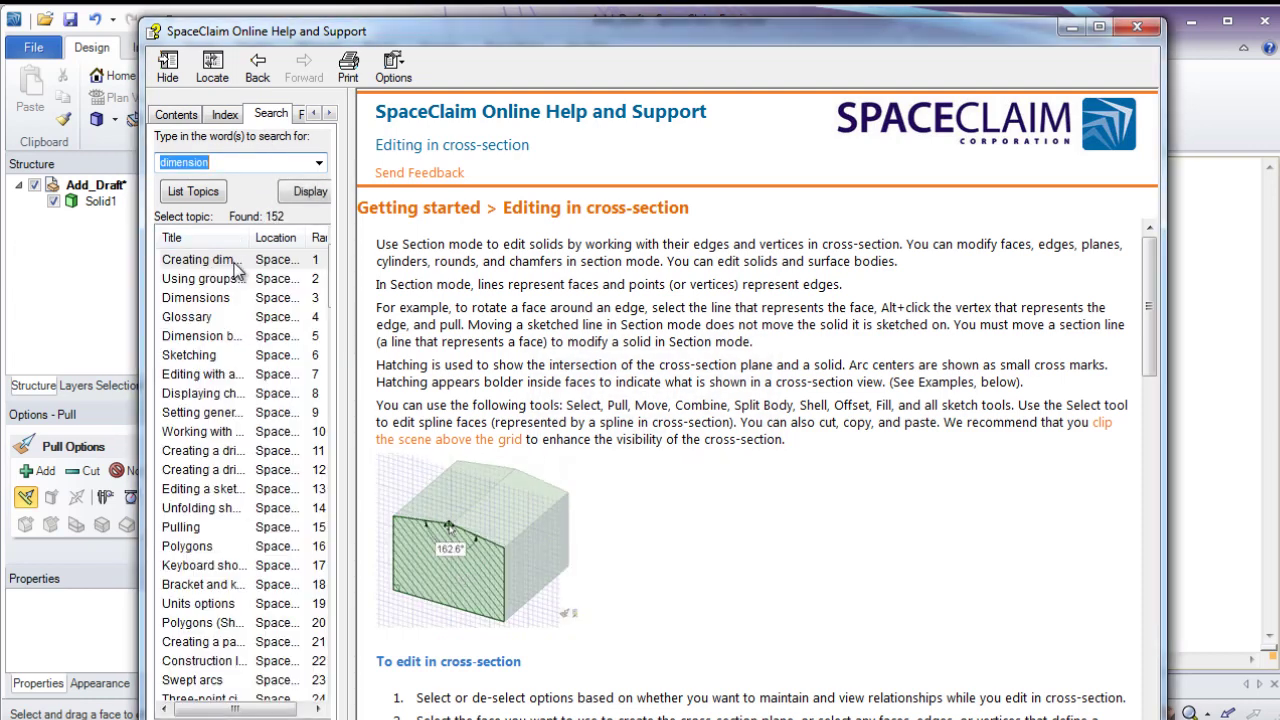
pyautogui.doubleClick(240, 262)
pyautogui.doubleClick(224, 281)
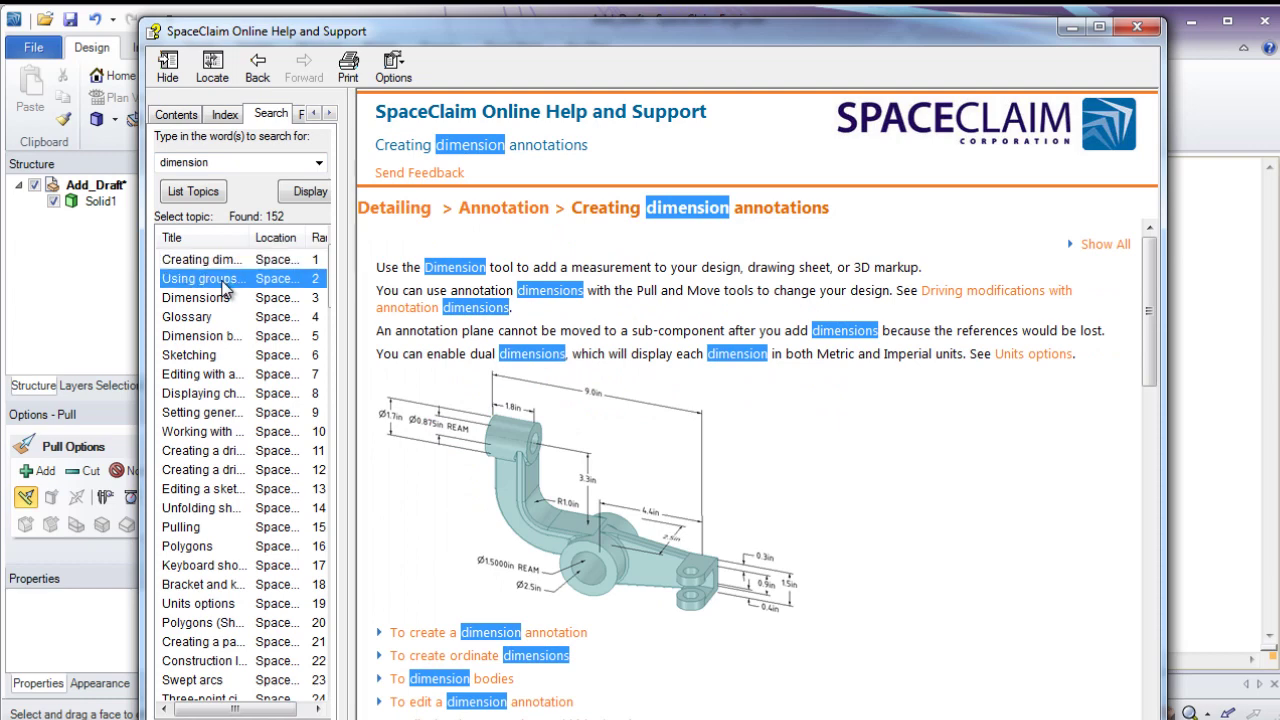
pyautogui.doubleClick(220, 300)
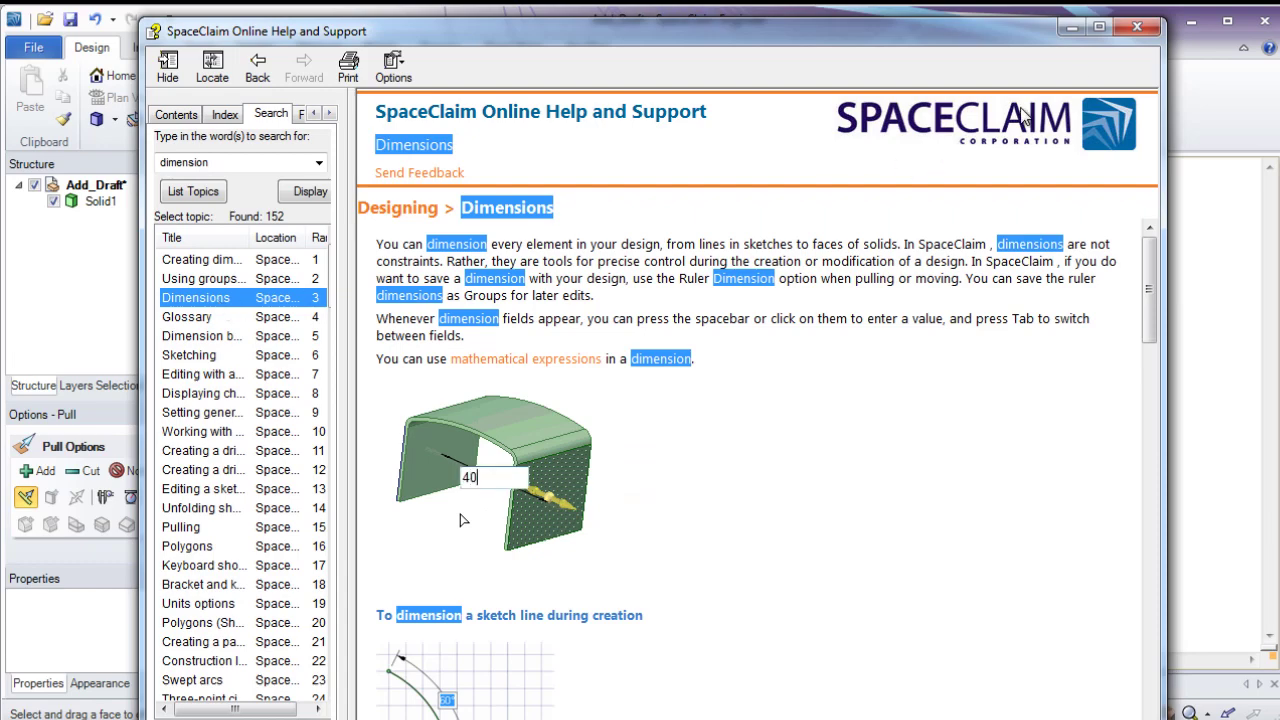
pyautogui.click(1137, 27)
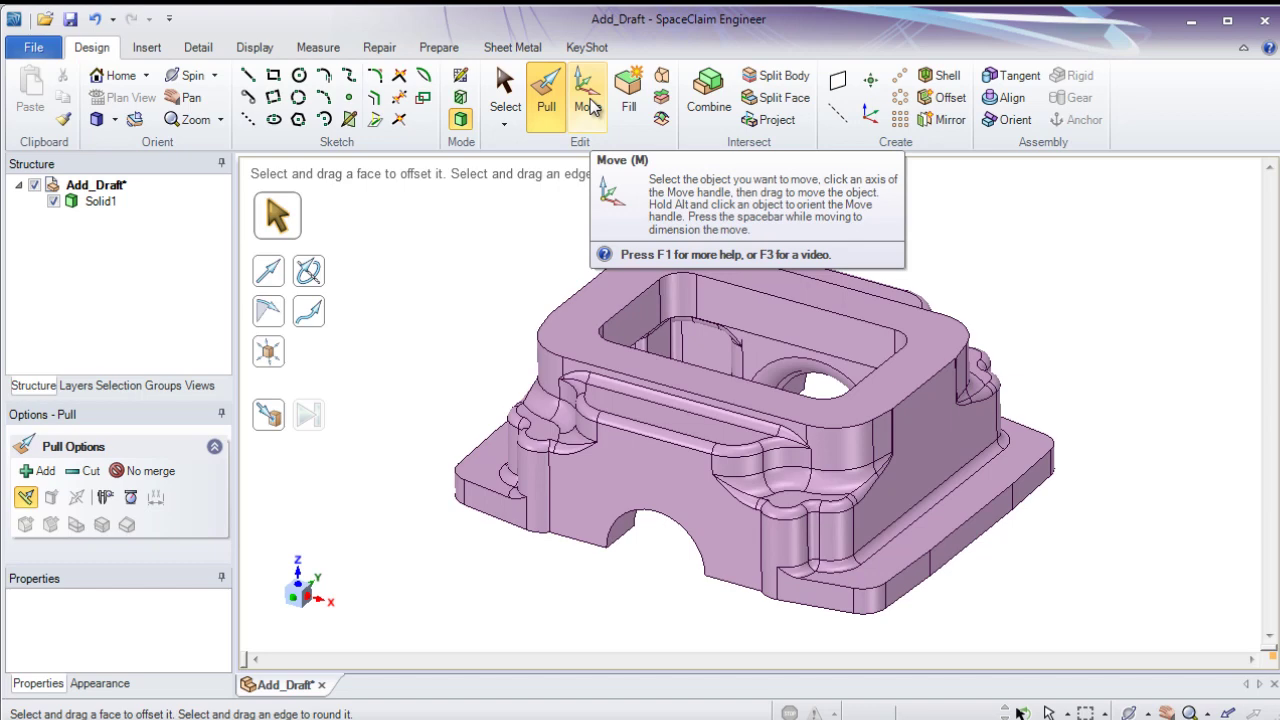
# Open the context help for the Move tool, read through the Moving topic, and close the help
pyautogui.press('F1')
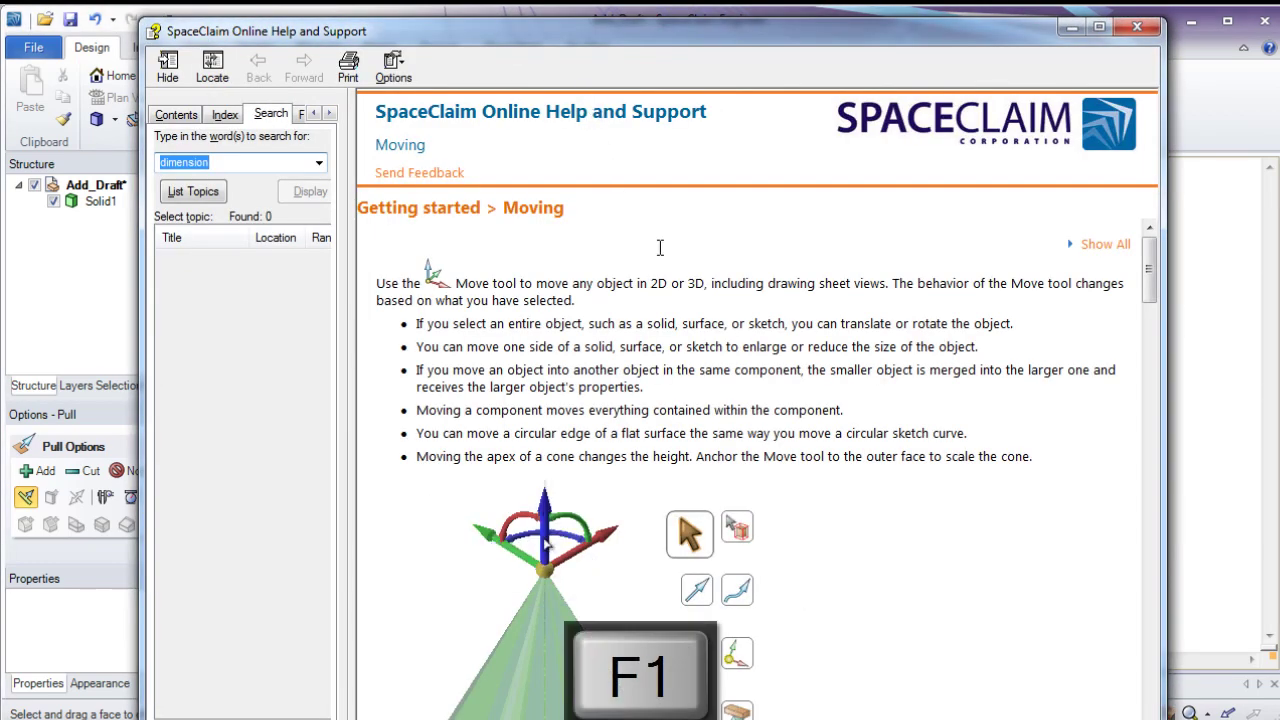
pyautogui.click(660, 247)
pyautogui.scroll(-3, 655, 258)
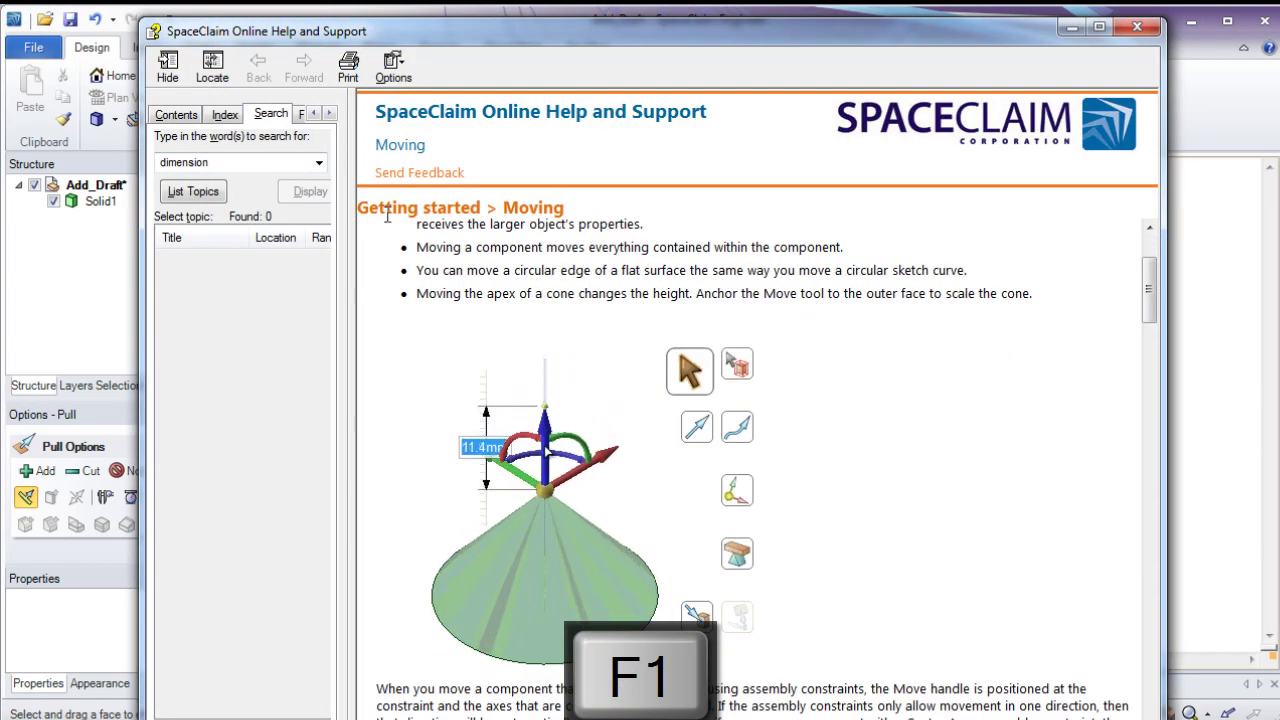
pyautogui.click(1140, 28)
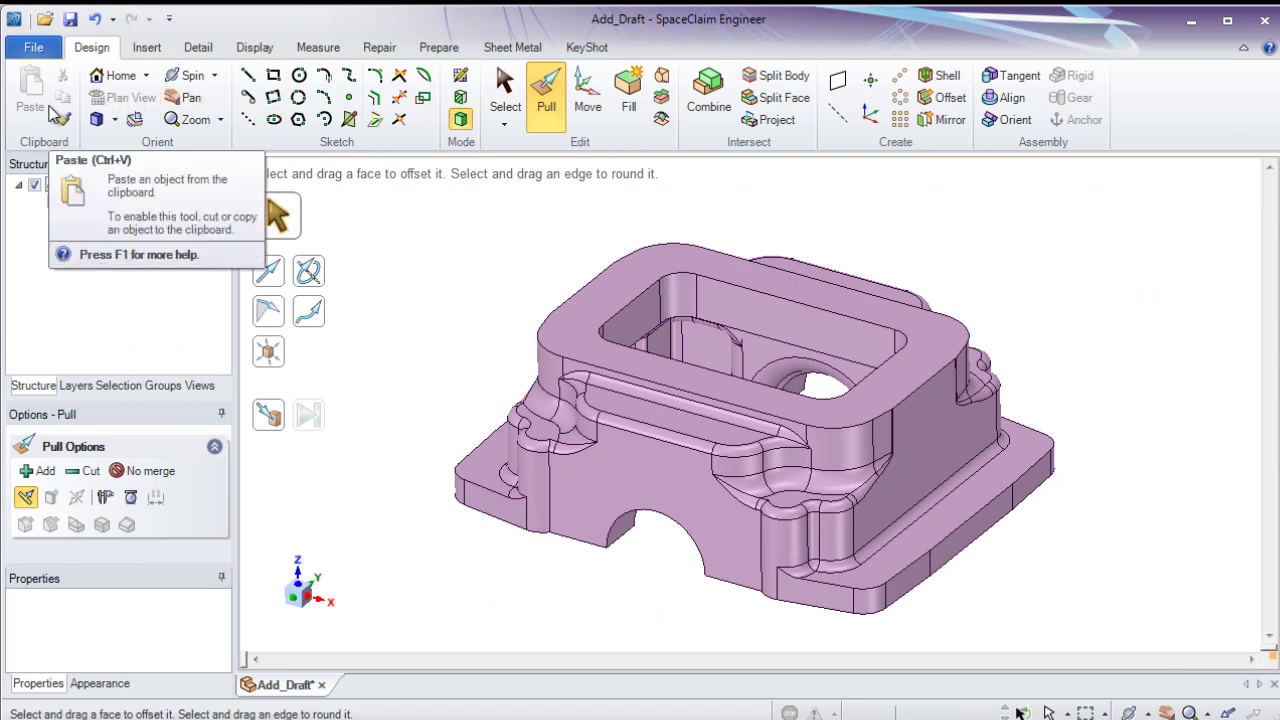
# Try the Spin tool and reorient the view of the model
pyautogui.scroll(-1, 53, 114)
pyautogui.scroll(1, 53, 114)
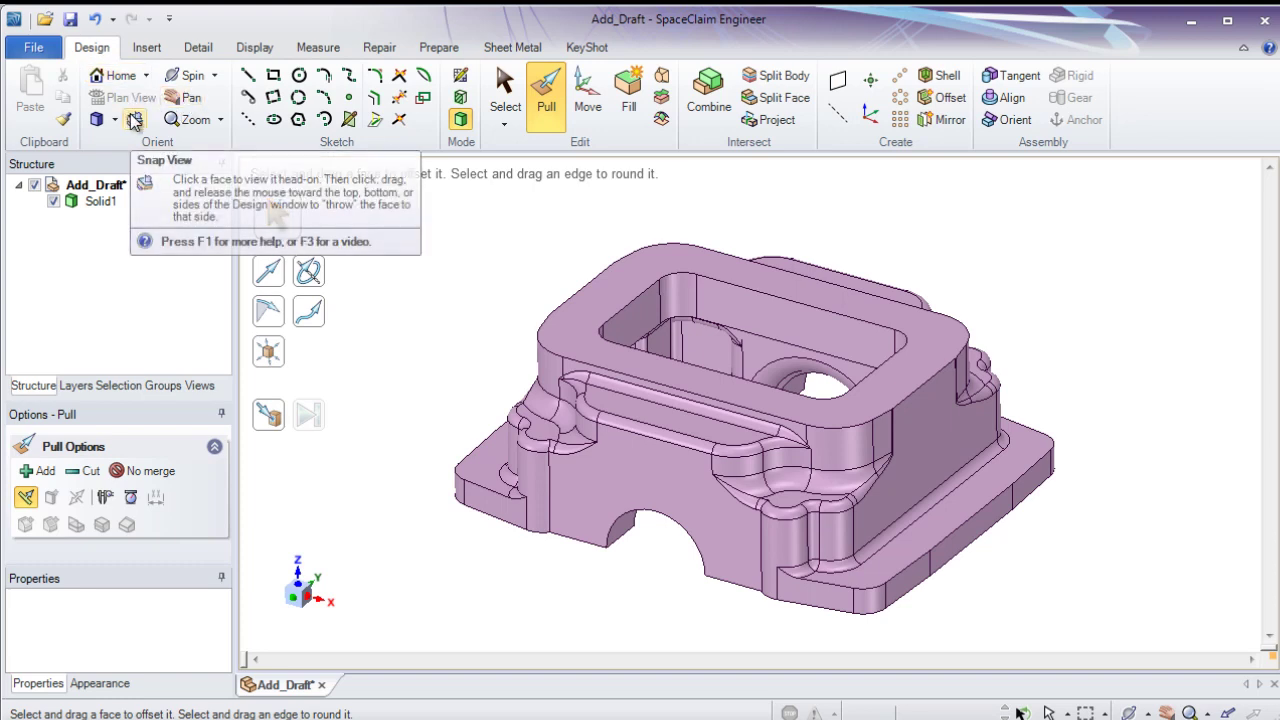
pyautogui.click(190, 78)
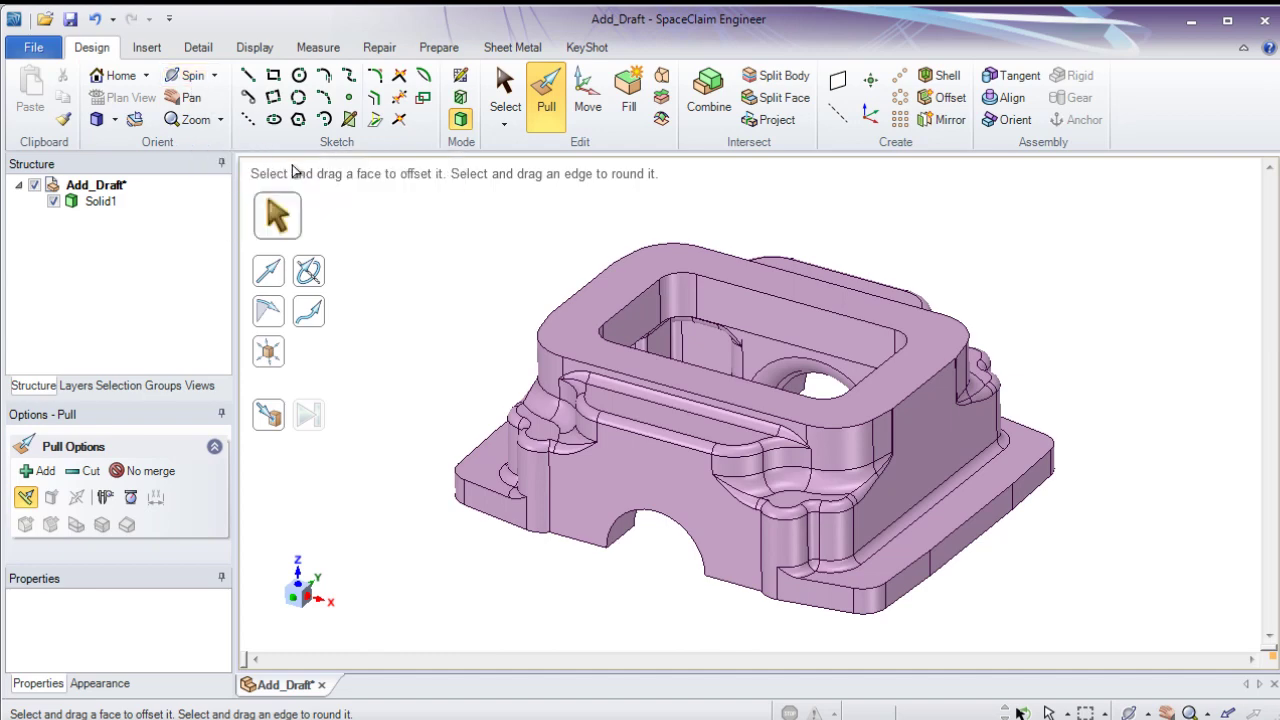
pyautogui.moveTo(452, 250)
pyautogui.mouseDown()
pyautogui.moveTo(429, 249)
pyautogui.moveTo(457, 223)
pyautogui.moveTo(471, 257)
pyautogui.moveTo(446, 246)
pyautogui.mouseUp()
pyautogui.moveTo(446, 246)
pyautogui.mouseDown(button='middle')
pyautogui.moveTo(479, 260)
pyautogui.moveTo(467, 263)
pyautogui.moveTo(486, 317)
pyautogui.moveTo(506, 257)
pyautogui.moveTo(503, 303)
pyautogui.moveTo(503, 274)
pyautogui.moveTo(512, 296)
pyautogui.moveTo(434, 303)
pyautogui.moveTo(457, 240)
pyautogui.moveTo(509, 289)
pyautogui.moveTo(443, 309)
pyautogui.moveTo(417, 246)
pyautogui.moveTo(460, 277)
pyautogui.moveTo(421, 242)
pyautogui.mouseUp(button='middle')
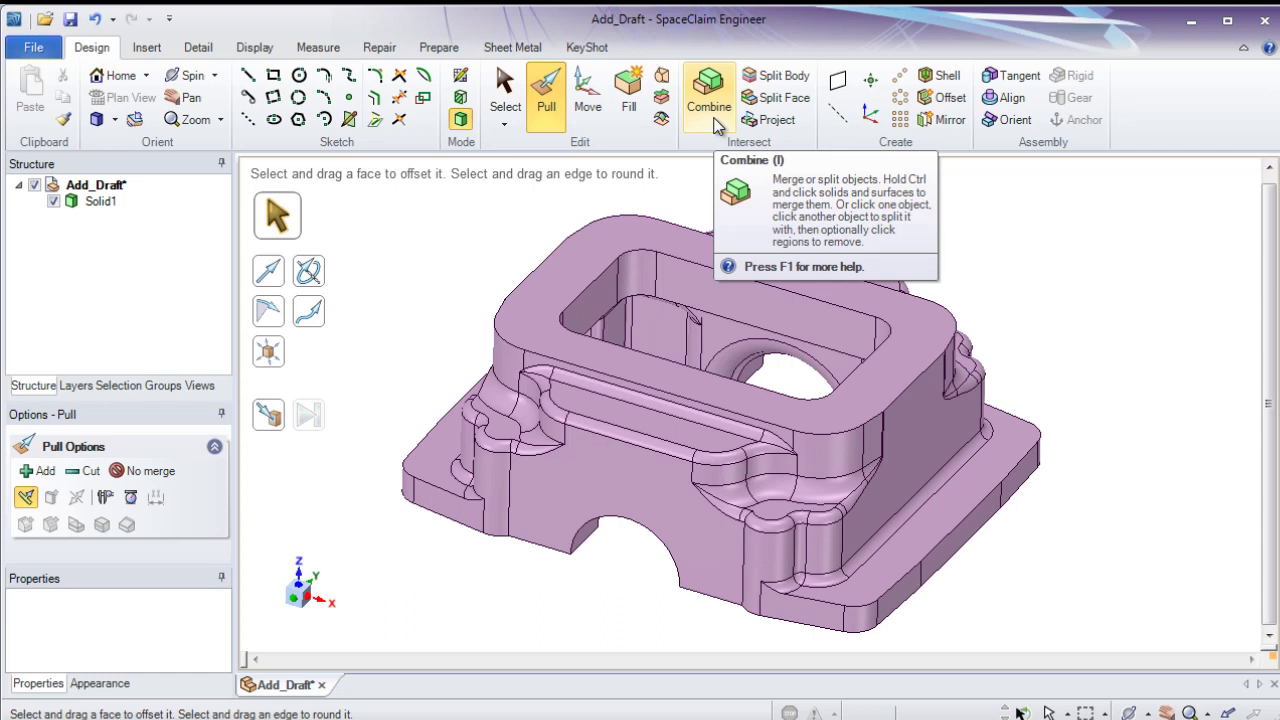
# Review the Insert and Detail tool sets and look through the color choices among the Display tools
pyautogui.click(148, 47)
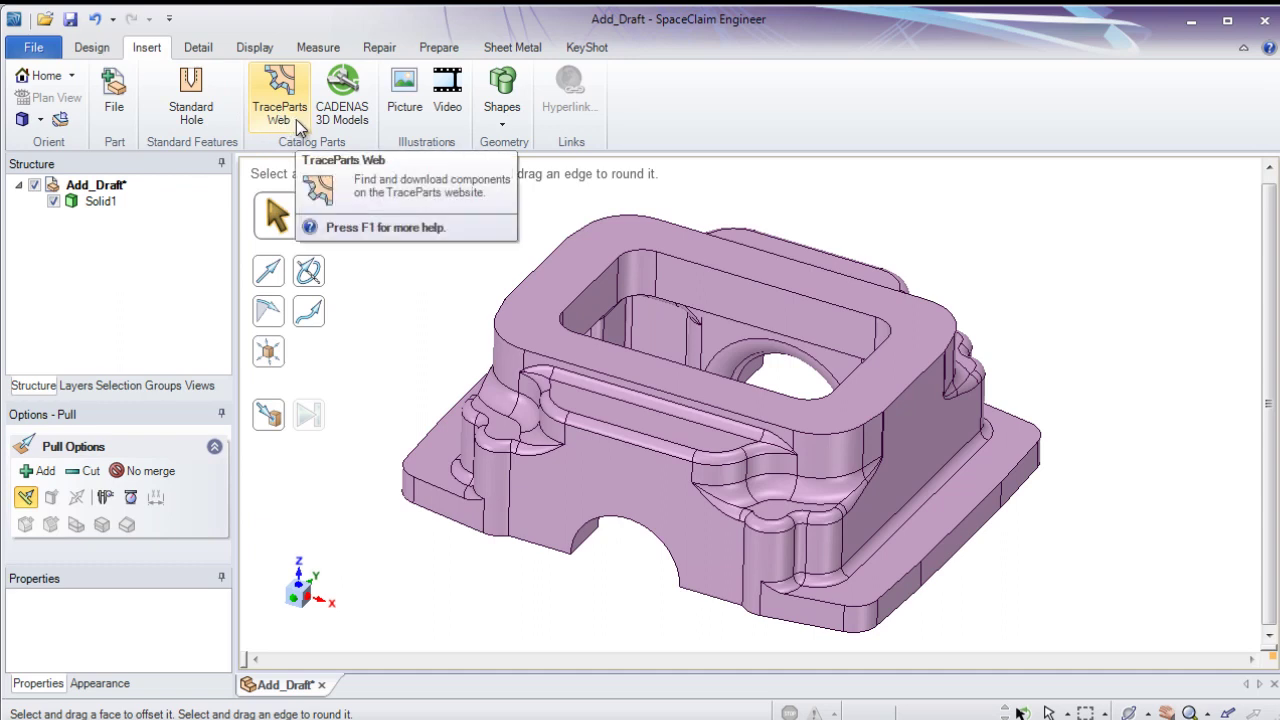
pyautogui.click(198, 48)
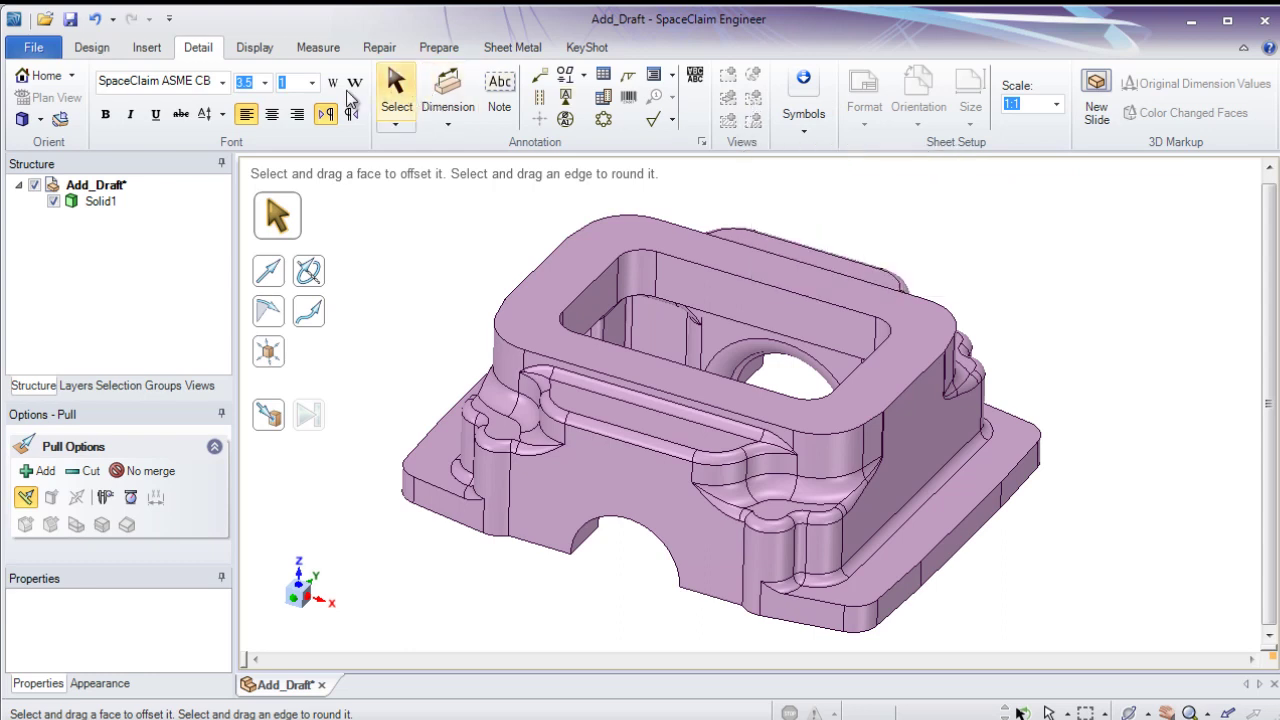
pyautogui.click(258, 52)
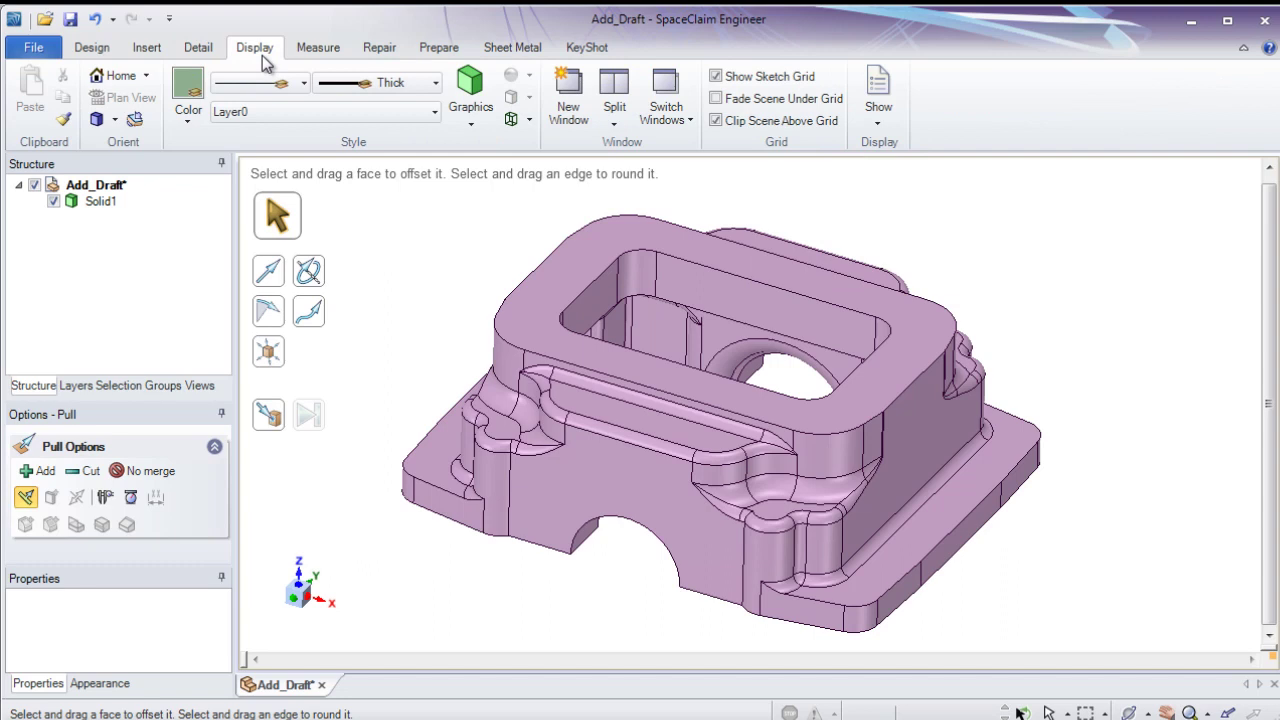
pyautogui.click(198, 120)
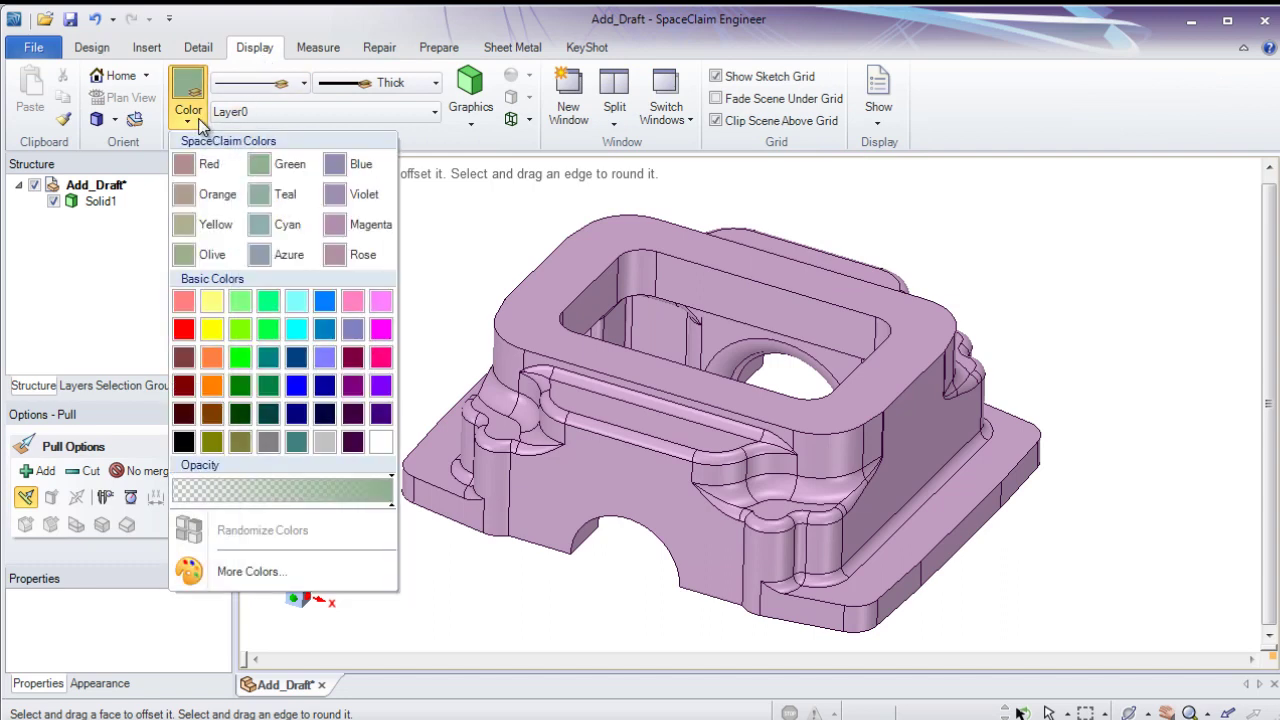
pyautogui.click(200, 122)
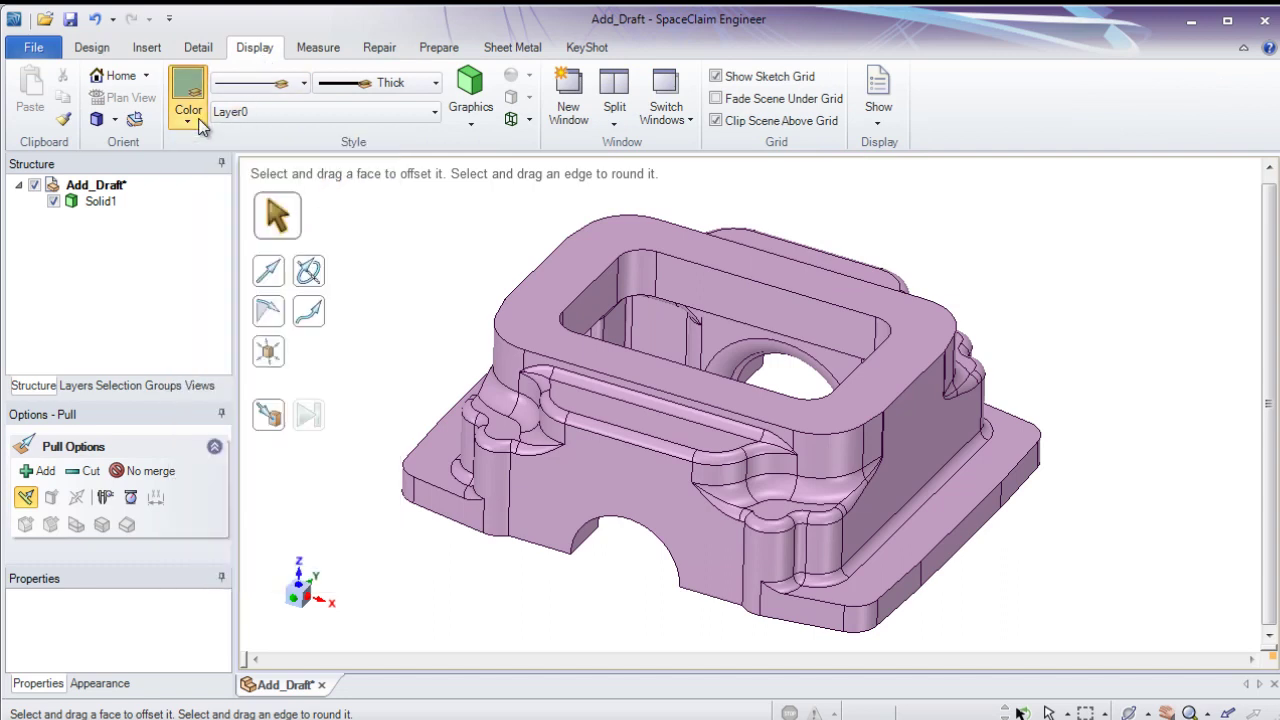
# Try the Hidden Line graphics style on the model and return it to Shaded
pyautogui.click(471, 126)
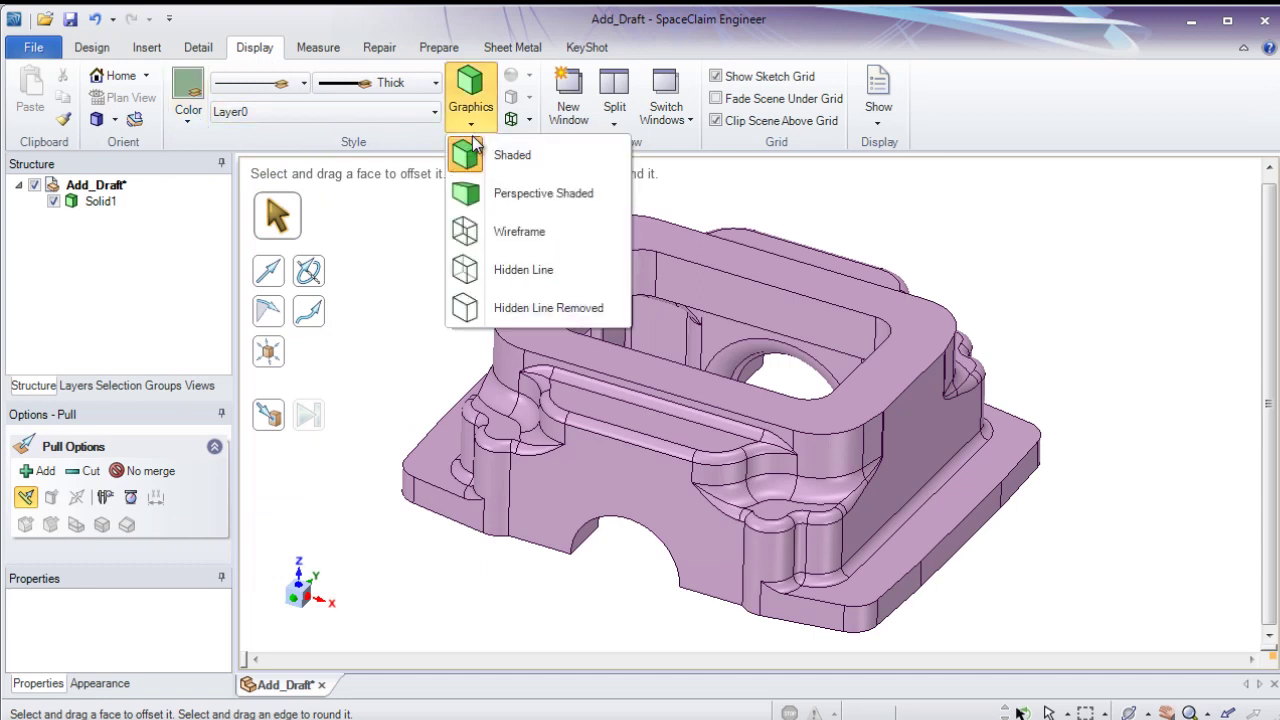
pyautogui.click(506, 269)
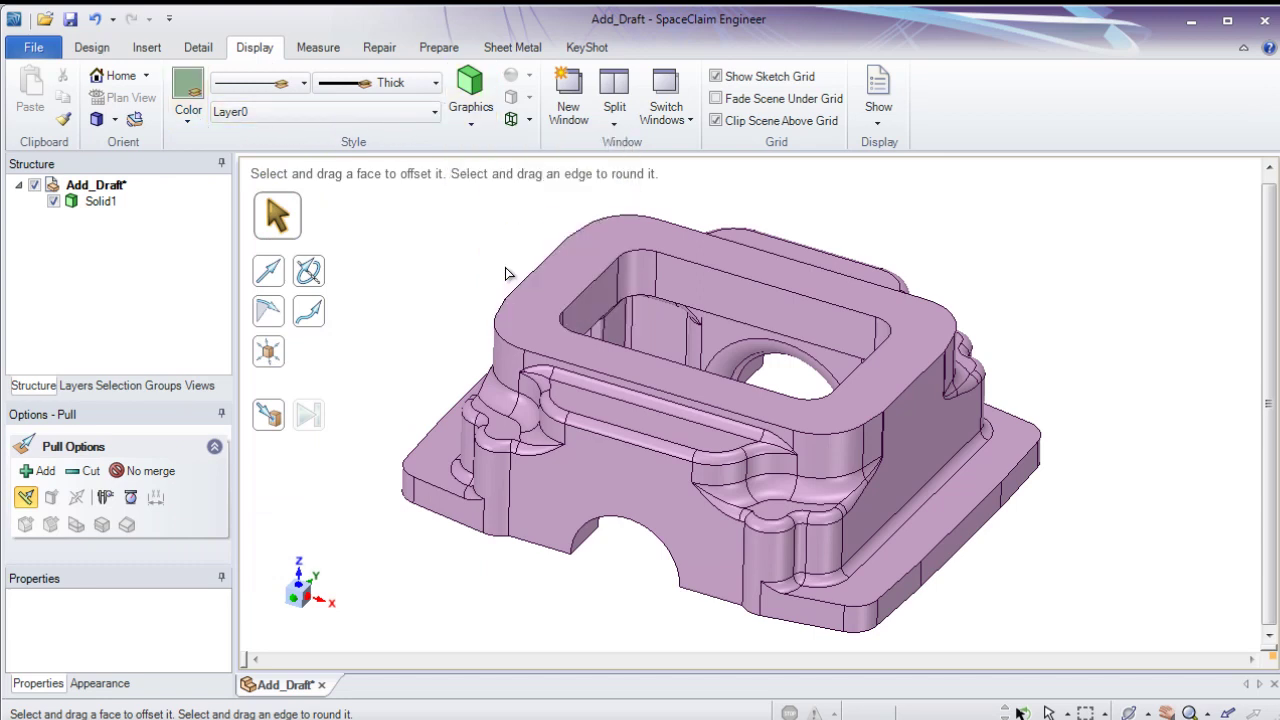
pyautogui.click(472, 130)
pyautogui.click(482, 151)
# Show the World Origin in the model and hide it again
pyautogui.click(877, 130)
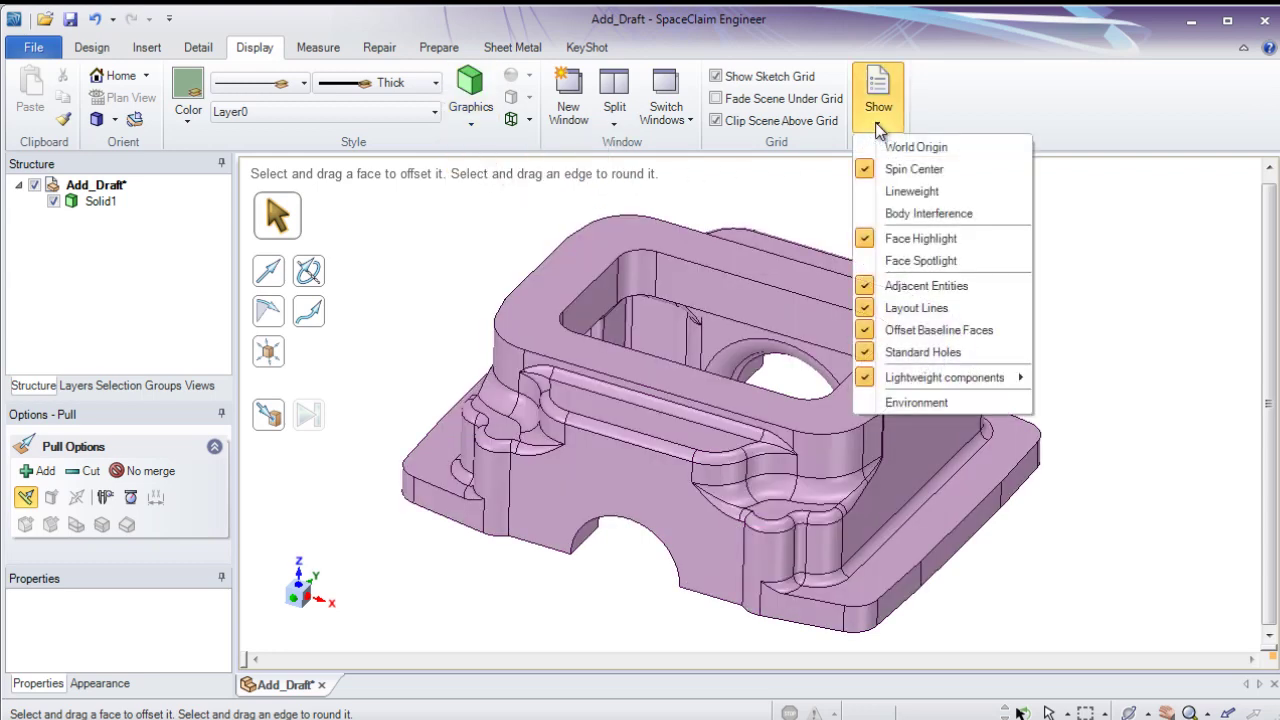
pyautogui.click(892, 148)
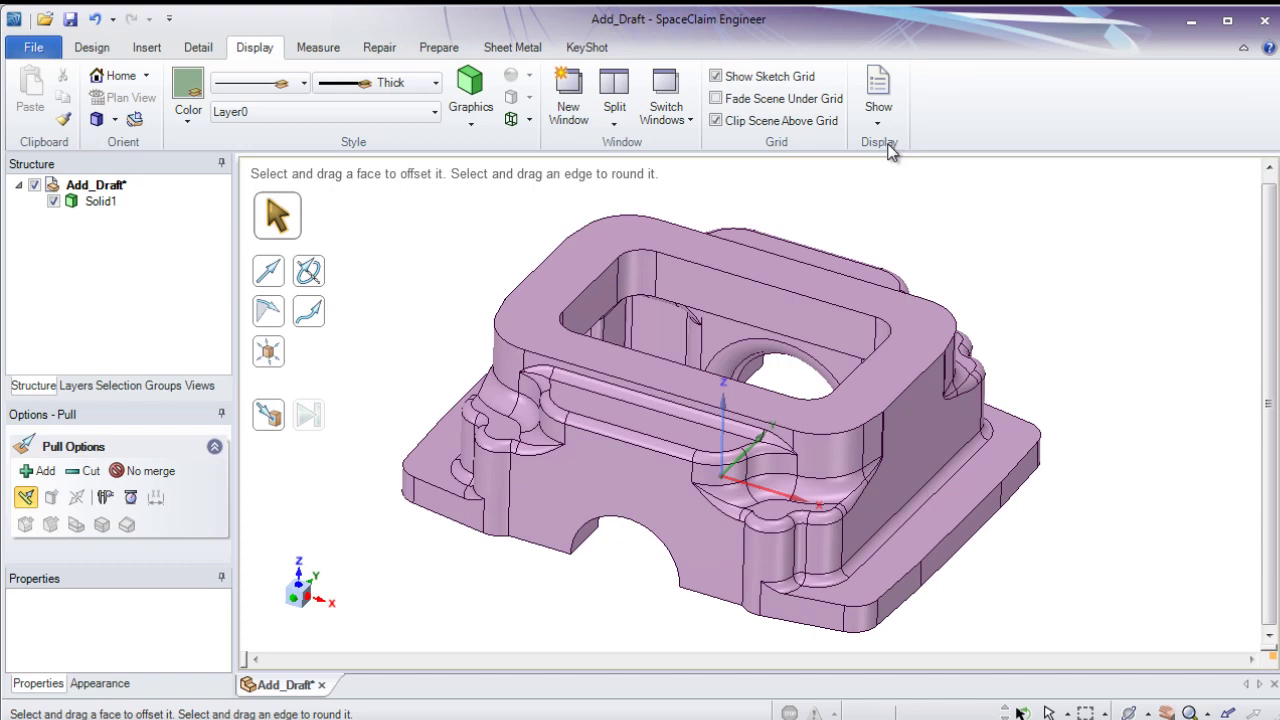
pyautogui.click(886, 134)
pyautogui.click(890, 148)
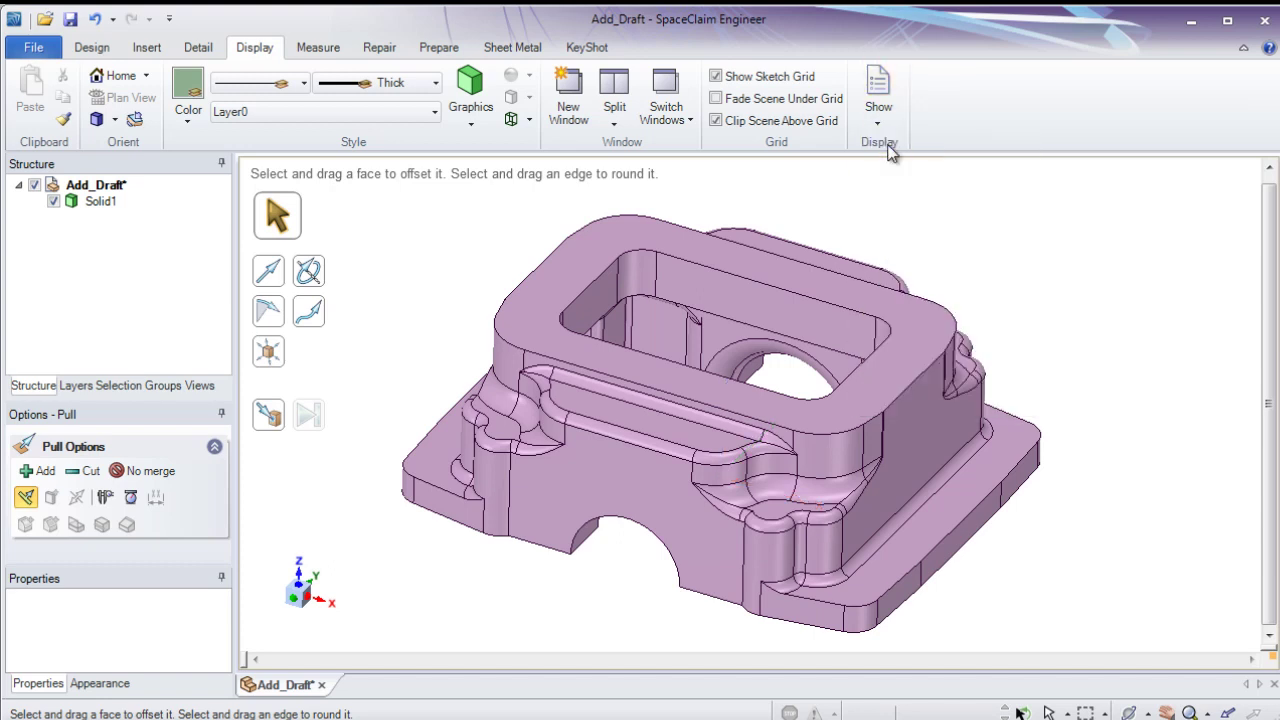
# Examine the Measure, Repair, Prepare and Sheet Metal tool sets in turn
pyautogui.click(318, 47)
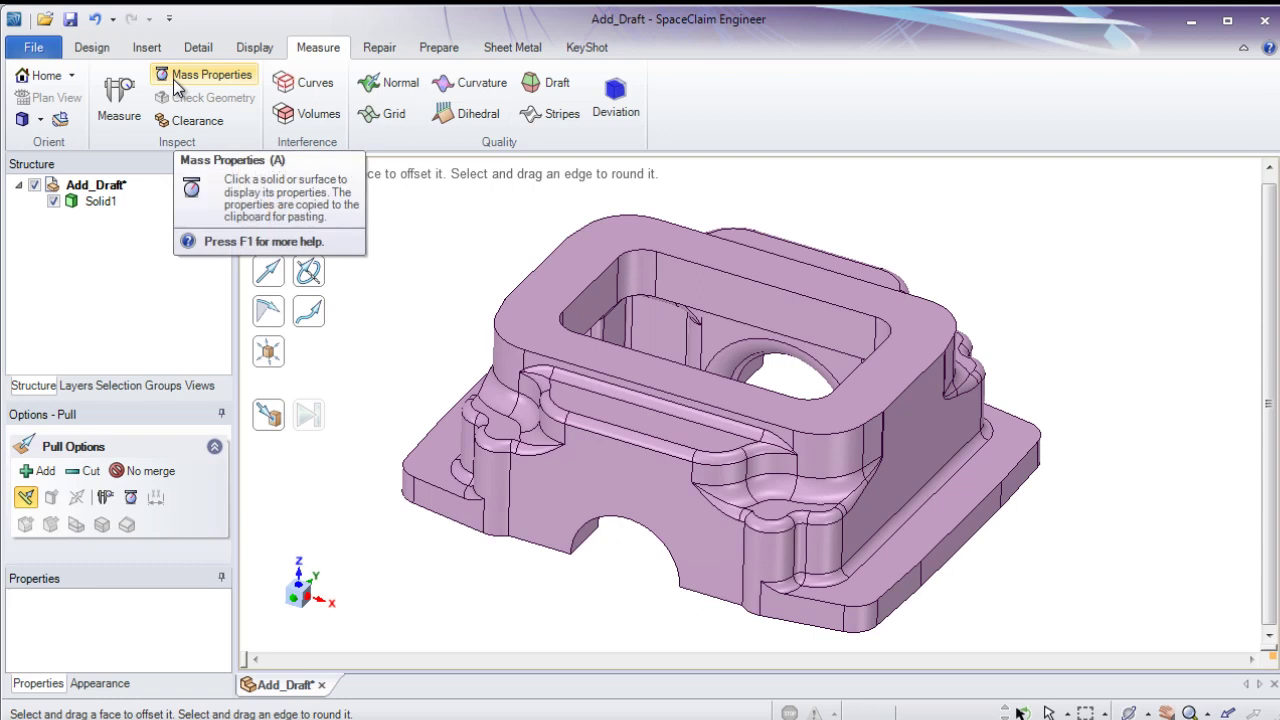
pyautogui.click(380, 52)
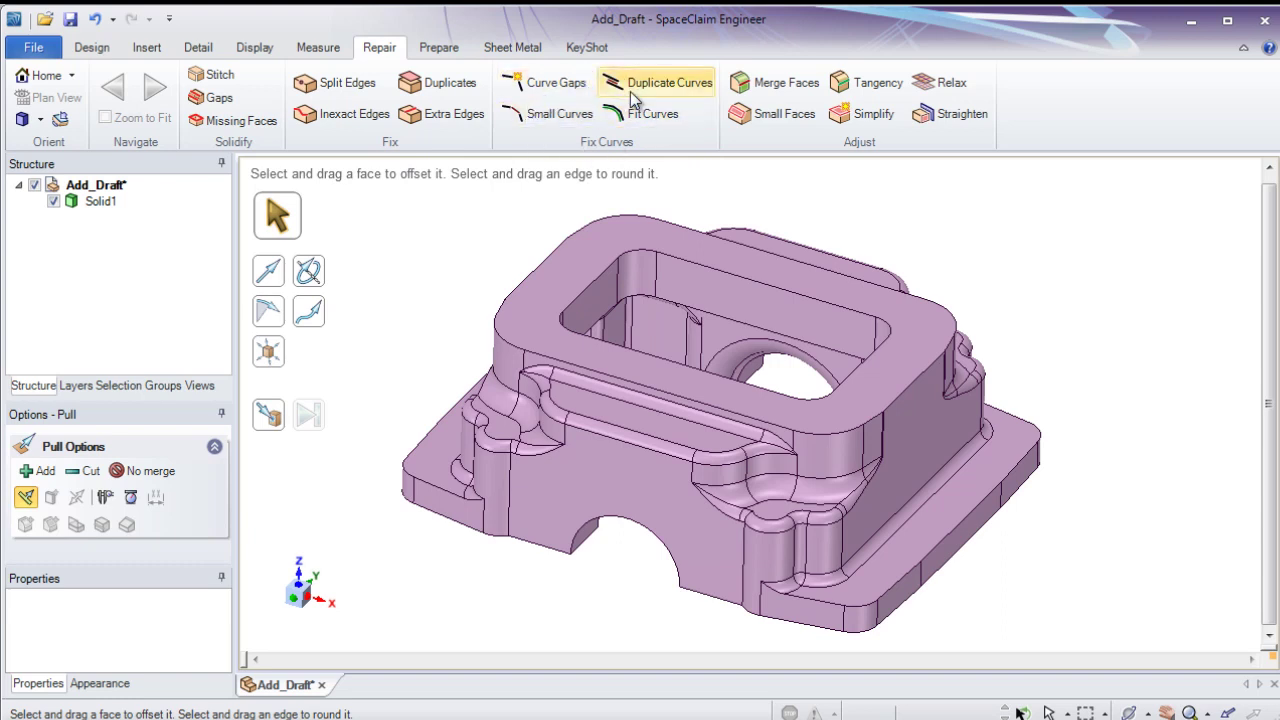
pyautogui.click(443, 54)
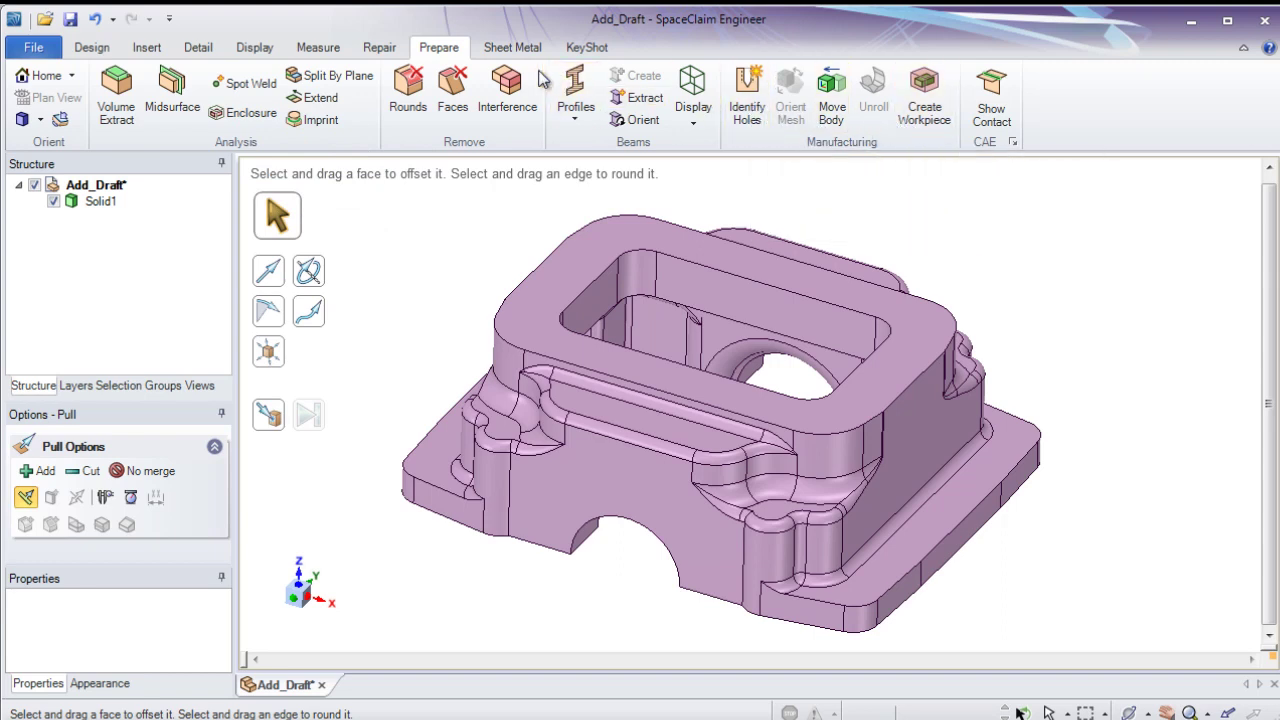
pyautogui.click(511, 48)
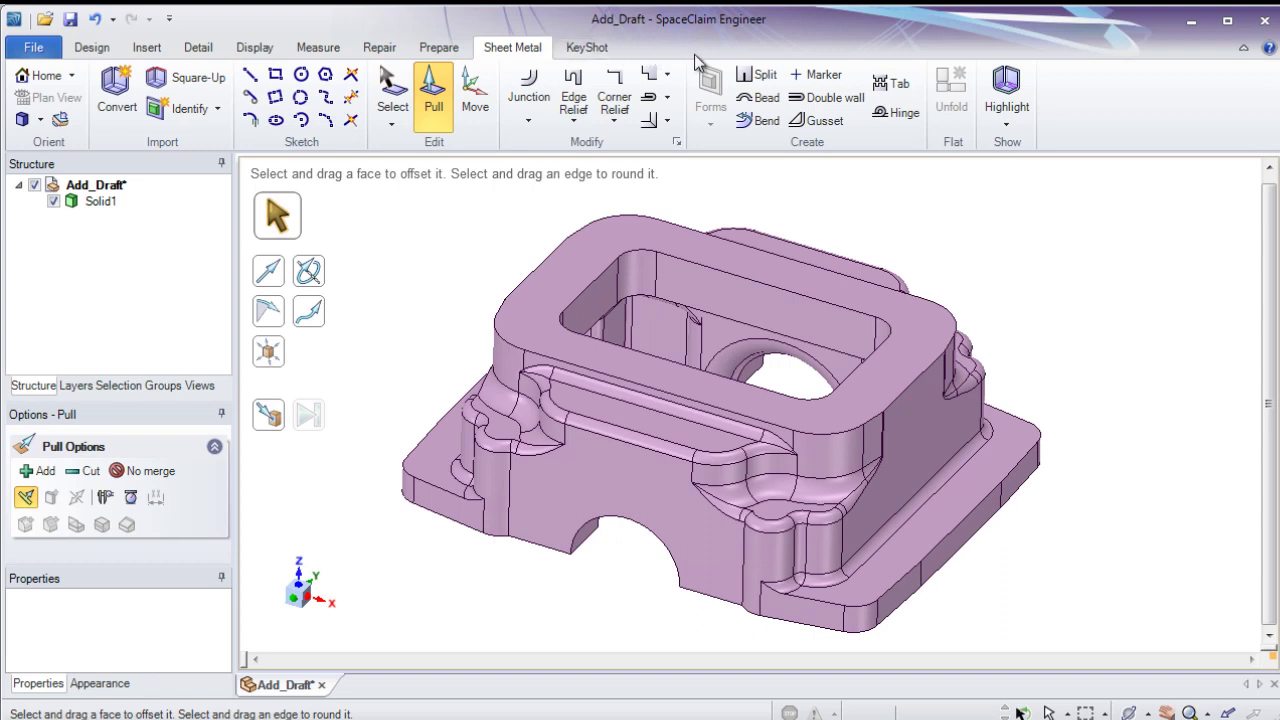
# Review the KeyShot material tools and the file commands for creating, saving, sharing and printing documents
pyautogui.click(588, 50)
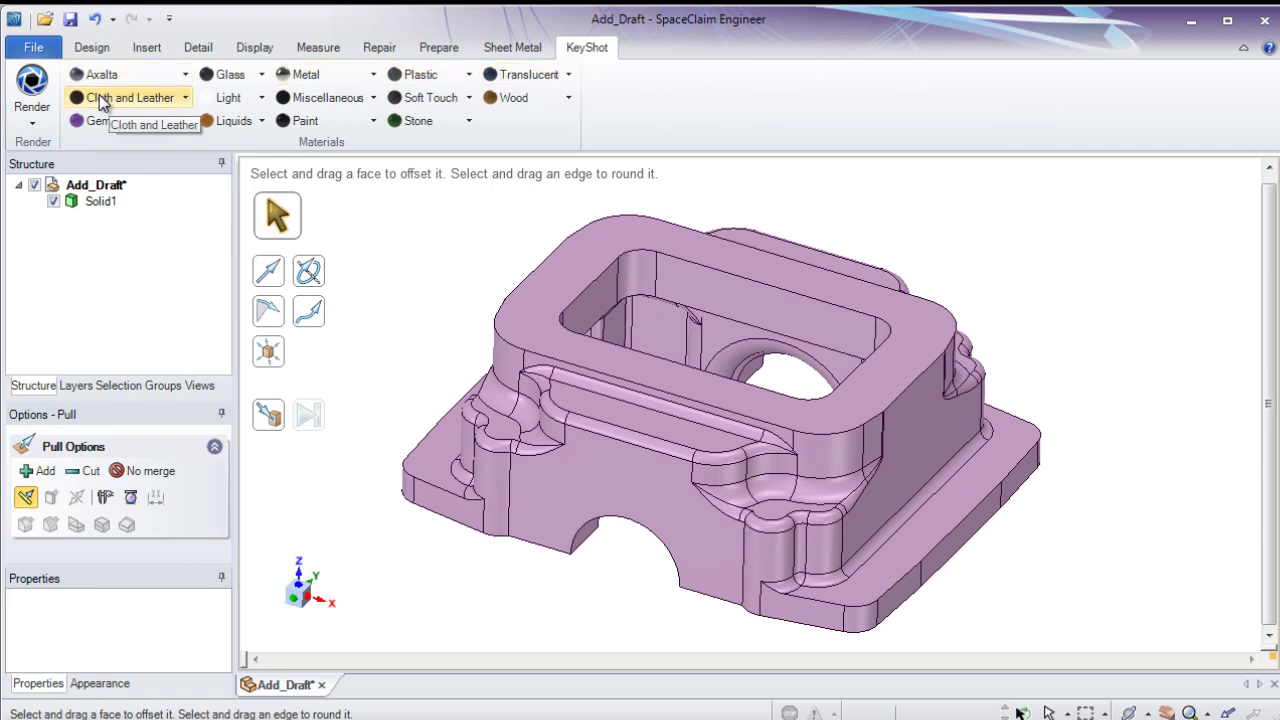
pyautogui.click(88, 47)
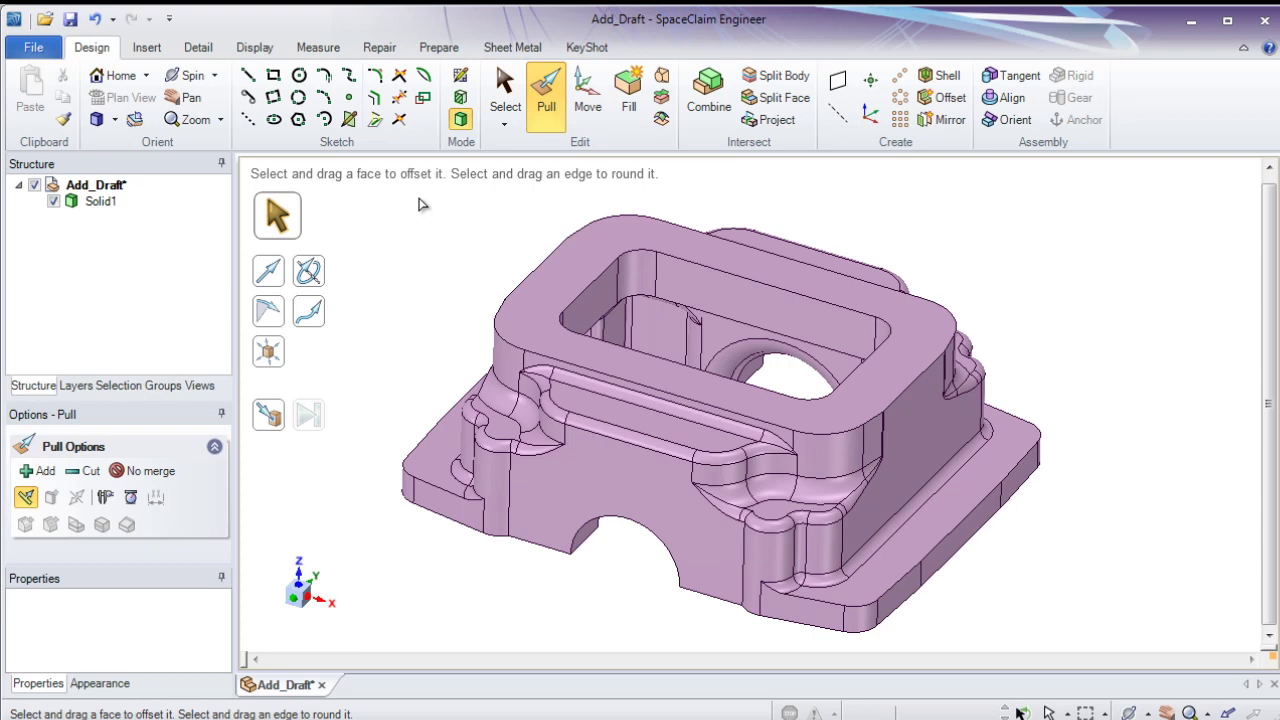
pyautogui.click(40, 52)
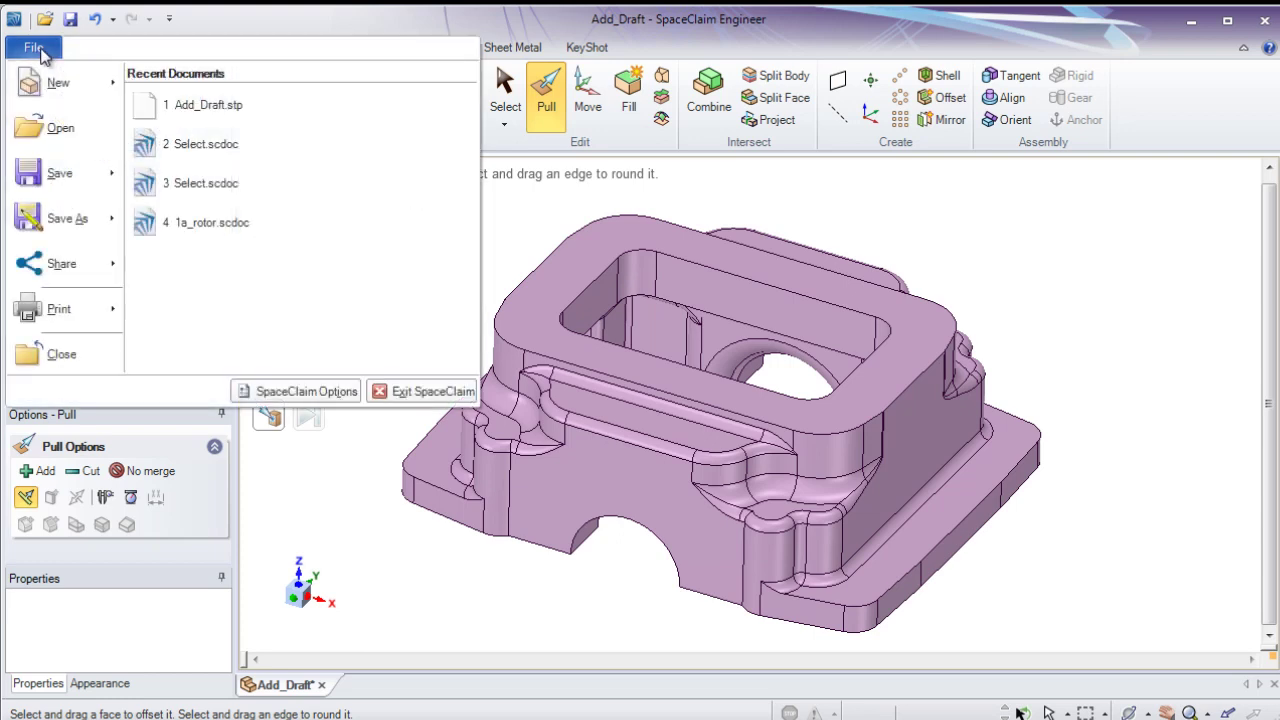
pyautogui.moveTo(57, 84)
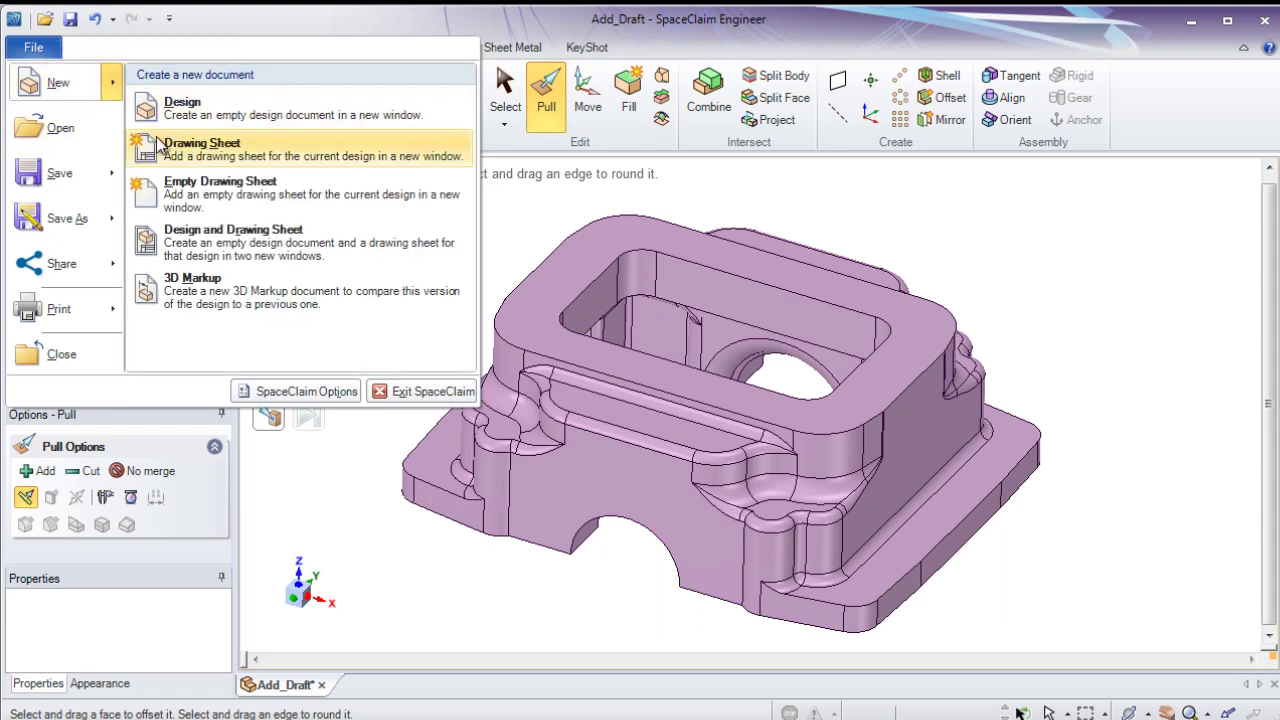
pyautogui.moveTo(88, 173)
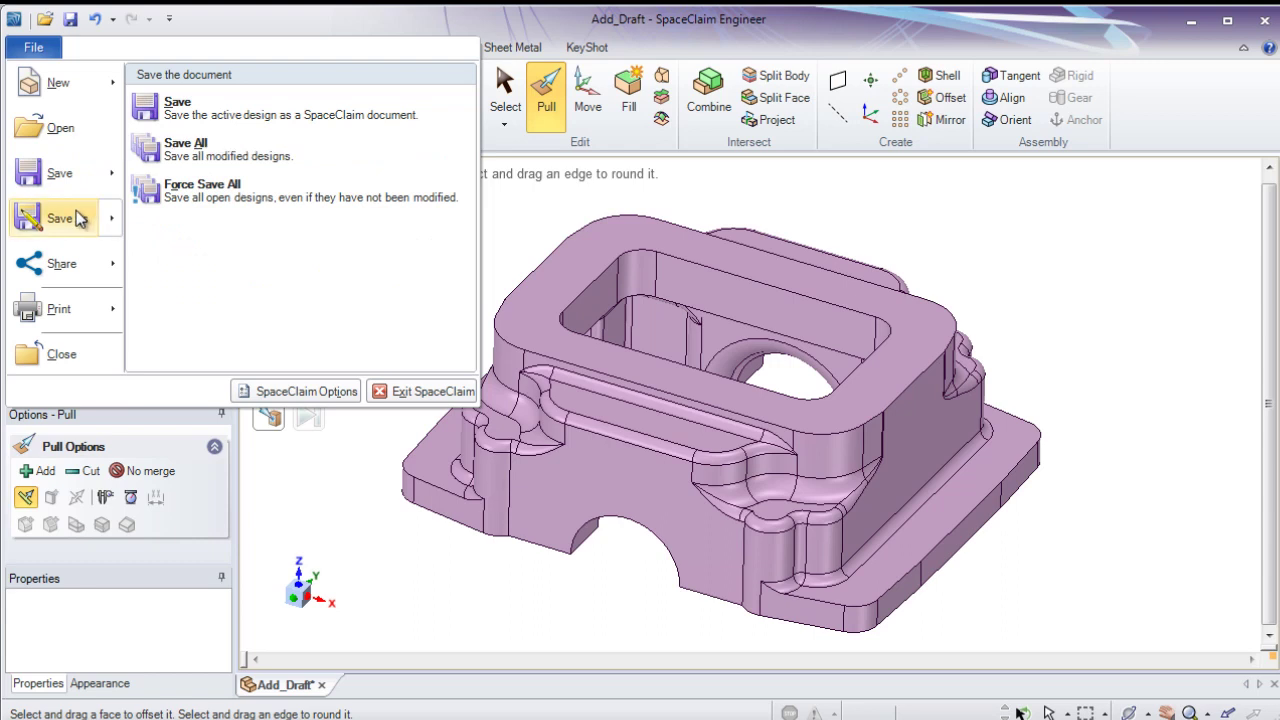
pyautogui.moveTo(74, 268)
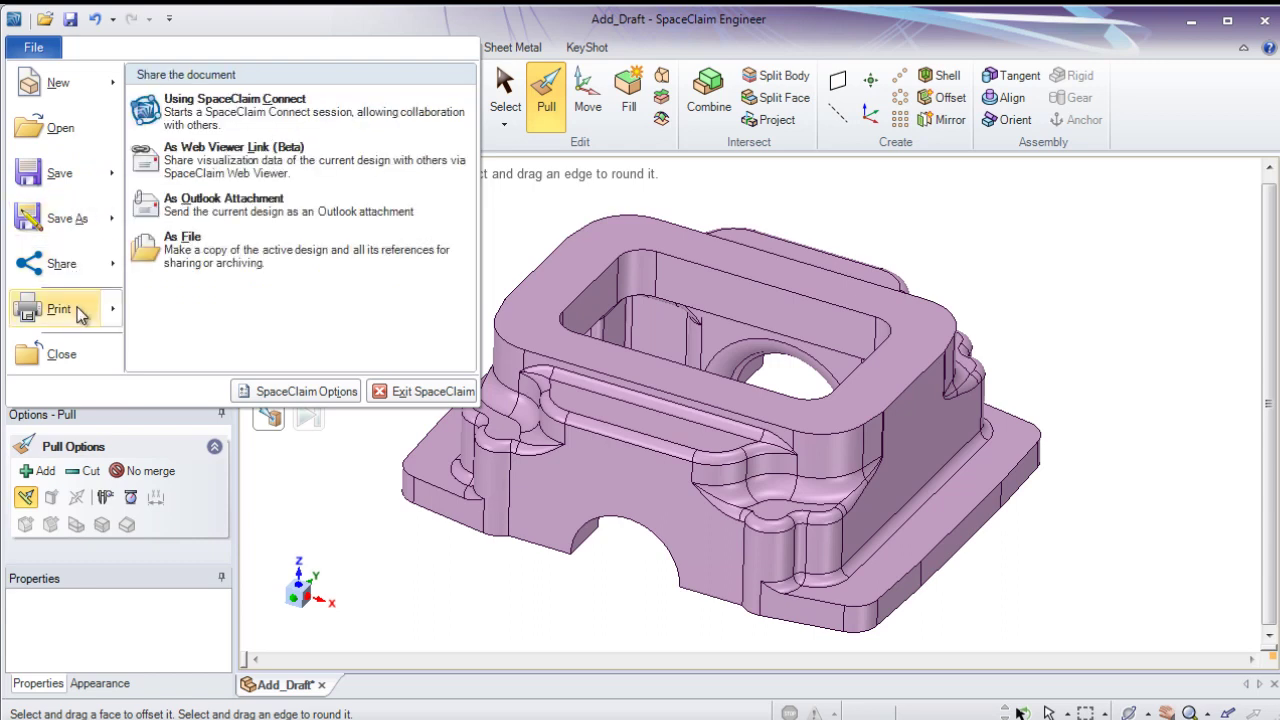
pyautogui.moveTo(80, 315)
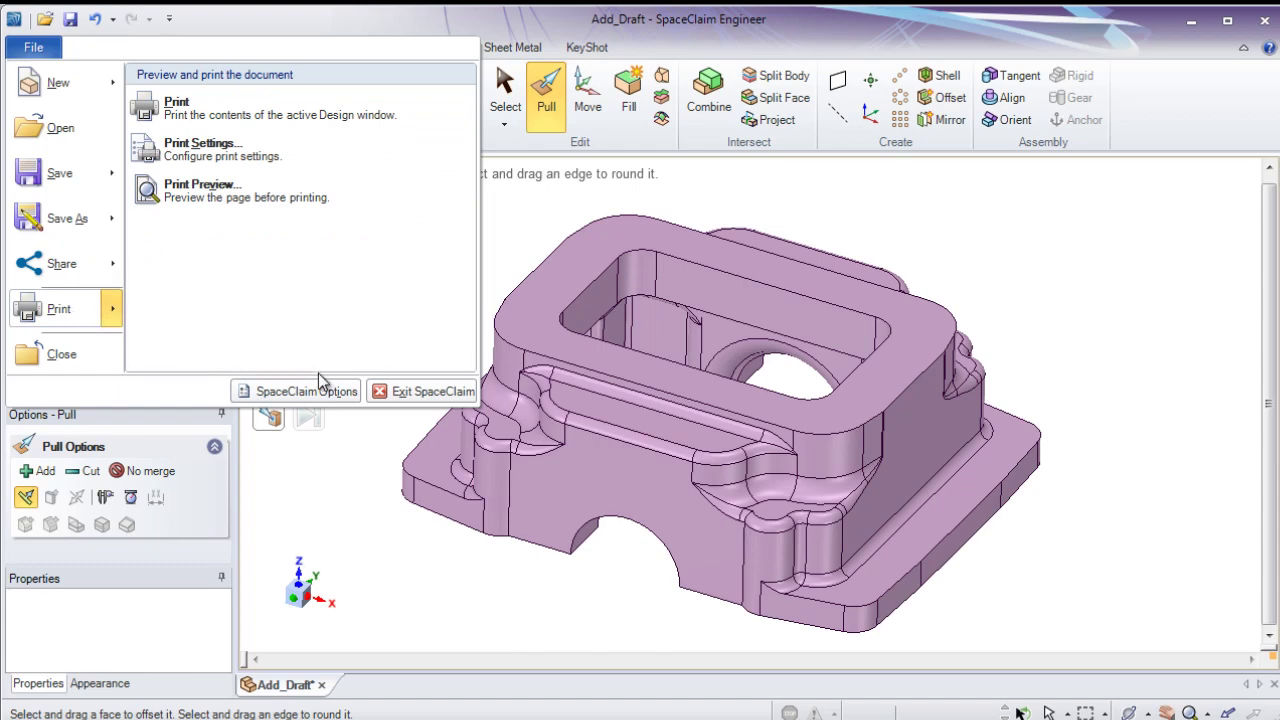
# Examine the units page of the program options, including the unit types, and show the units settings for All New Documents
pyautogui.click(322, 398)
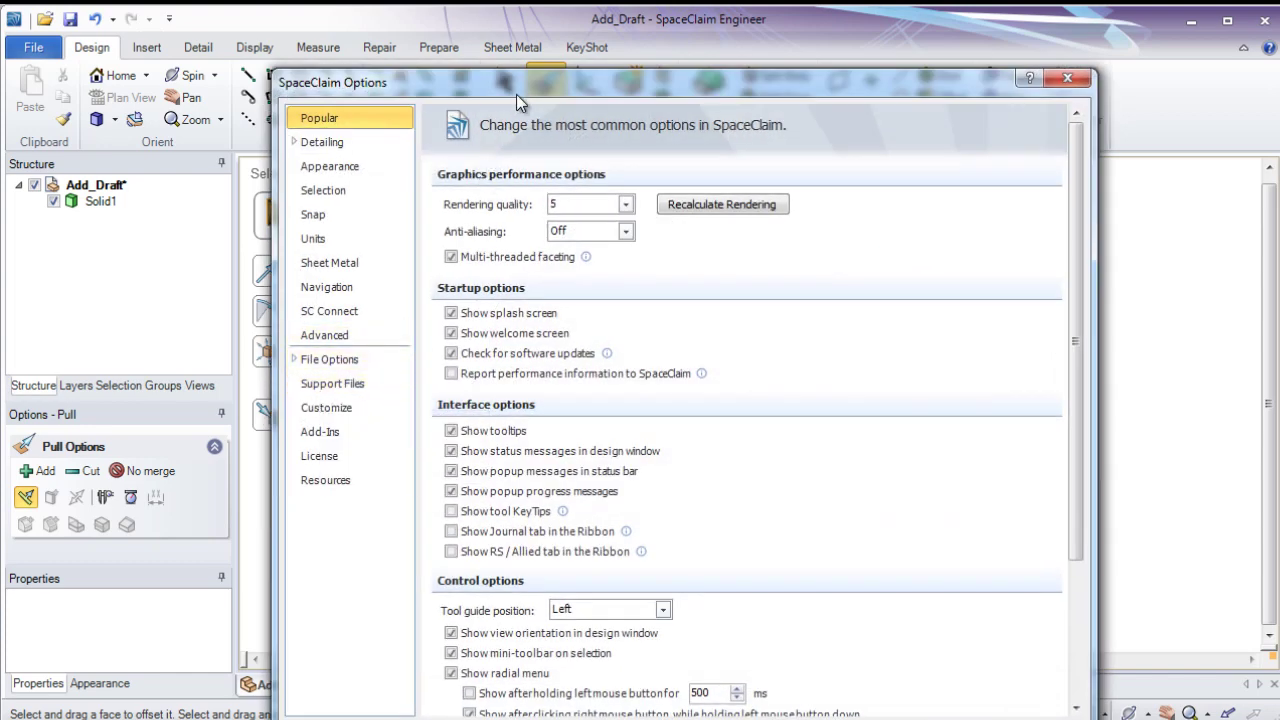
pyautogui.moveTo(533, 137); pyautogui.dragTo(523, 42)
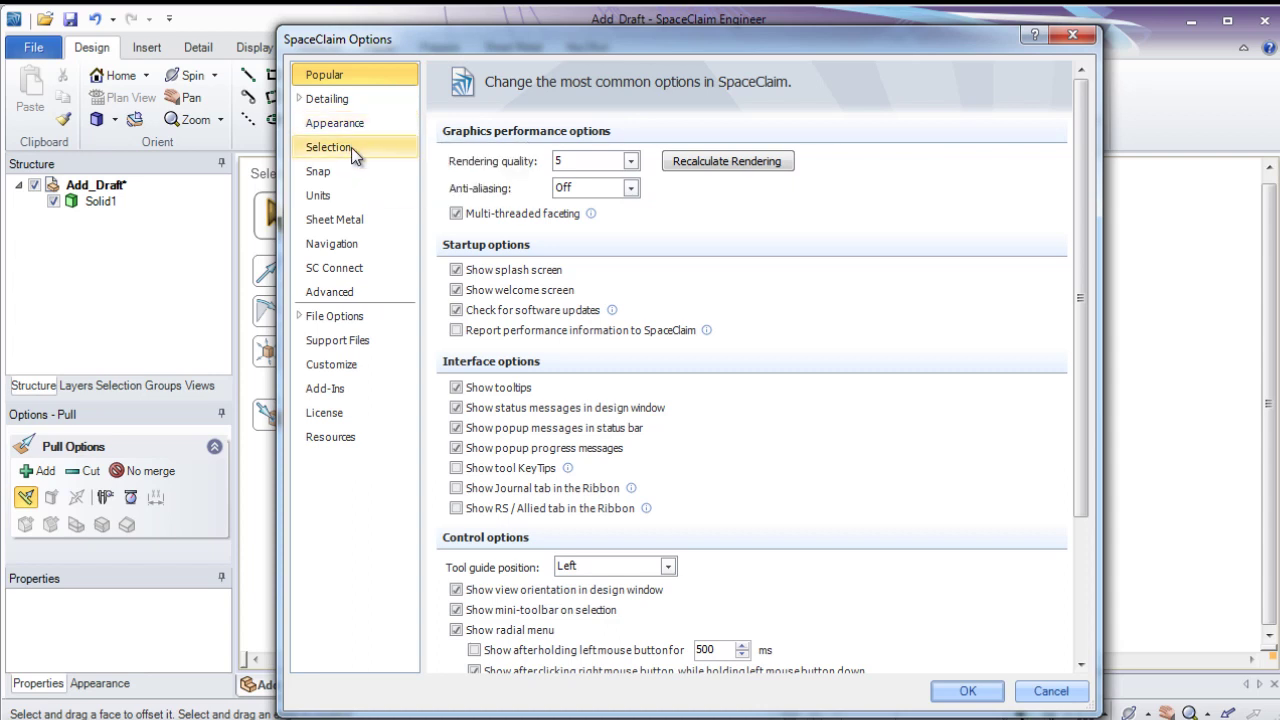
pyautogui.click(340, 195)
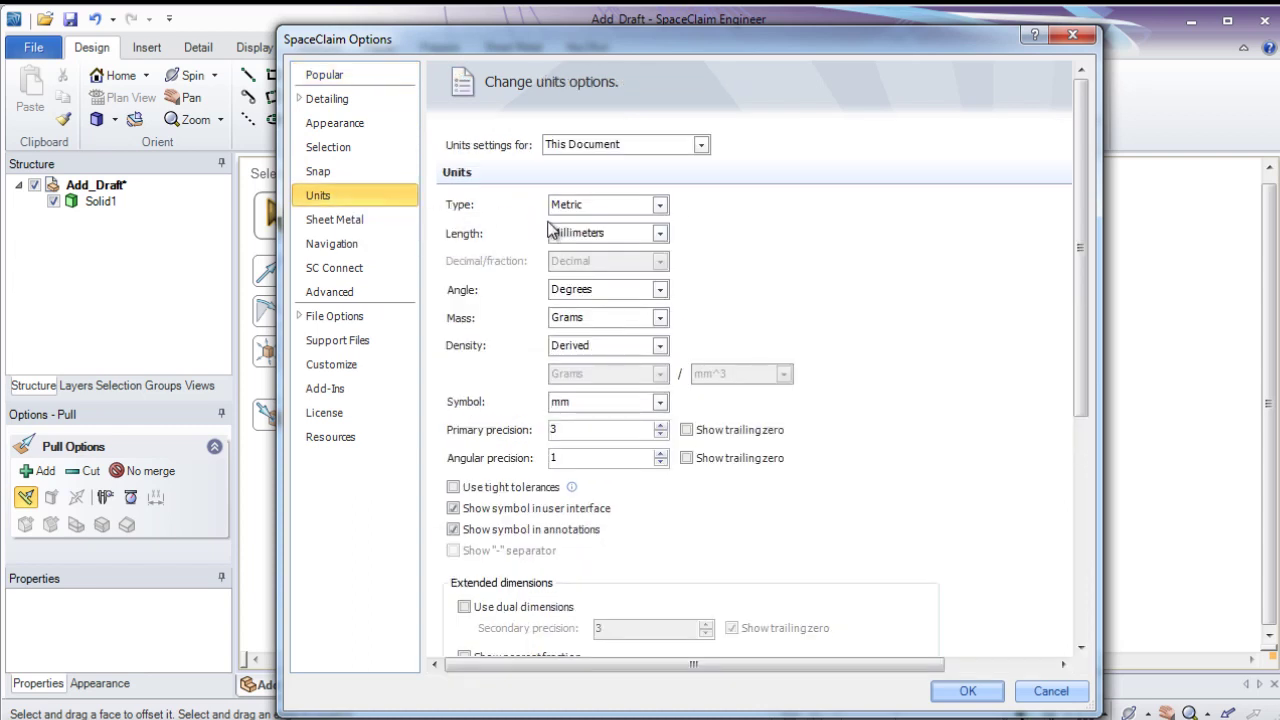
pyautogui.click(659, 205)
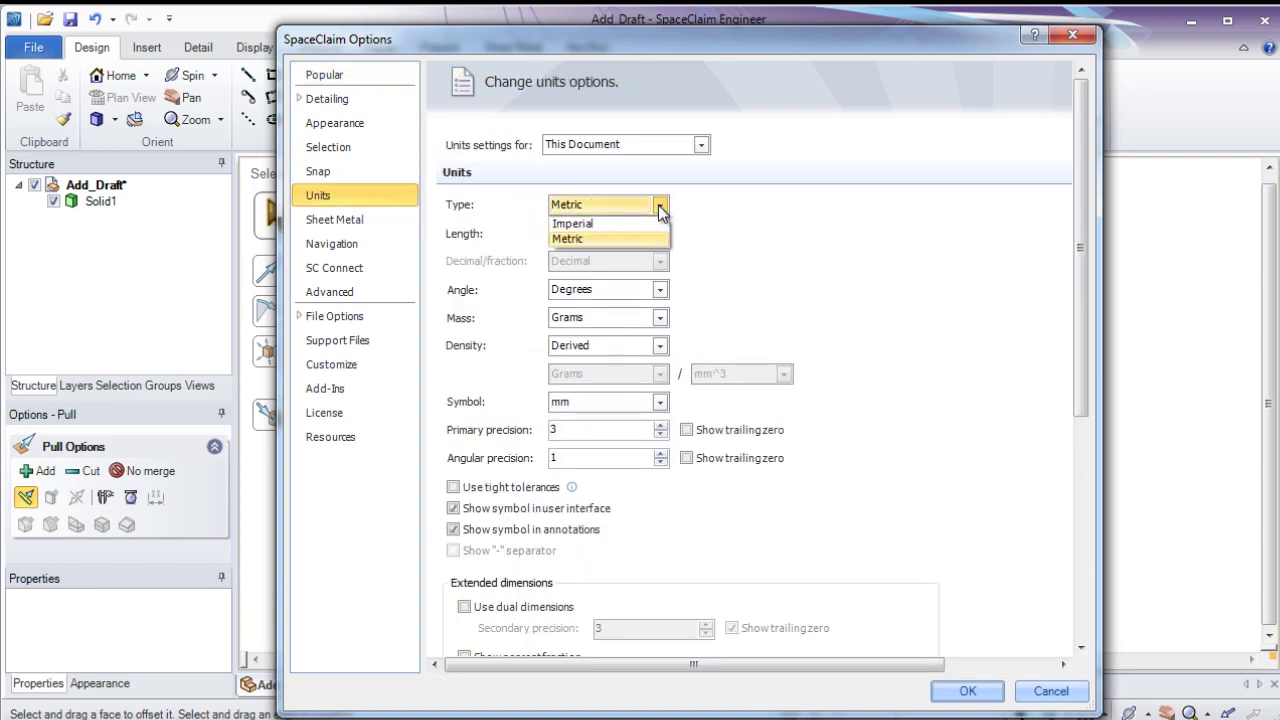
pyautogui.click(659, 206)
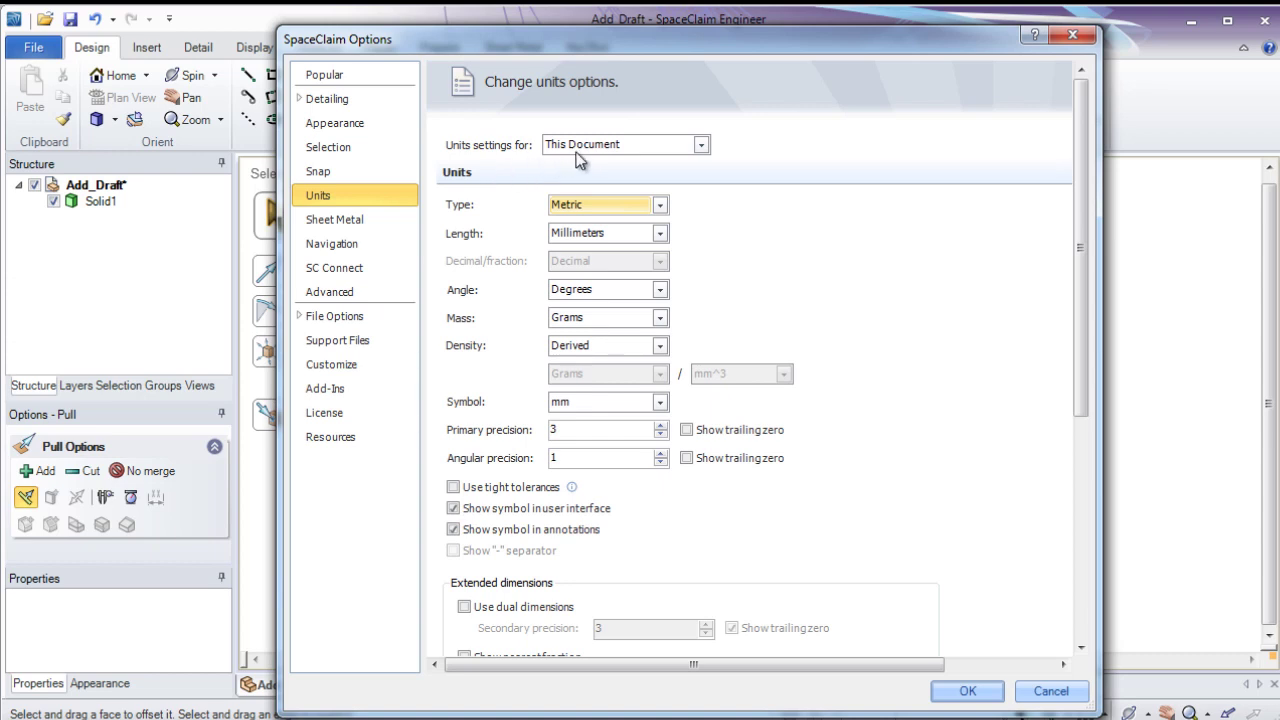
pyautogui.click(702, 147)
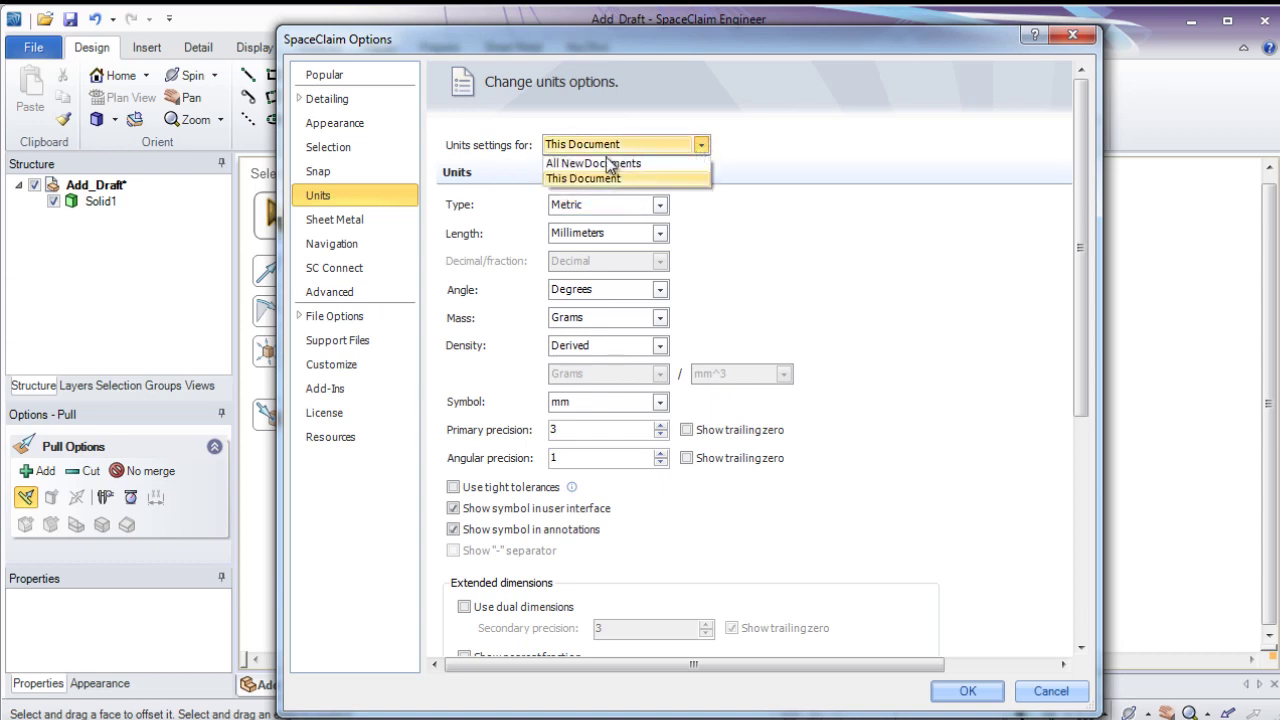
pyautogui.click(576, 164)
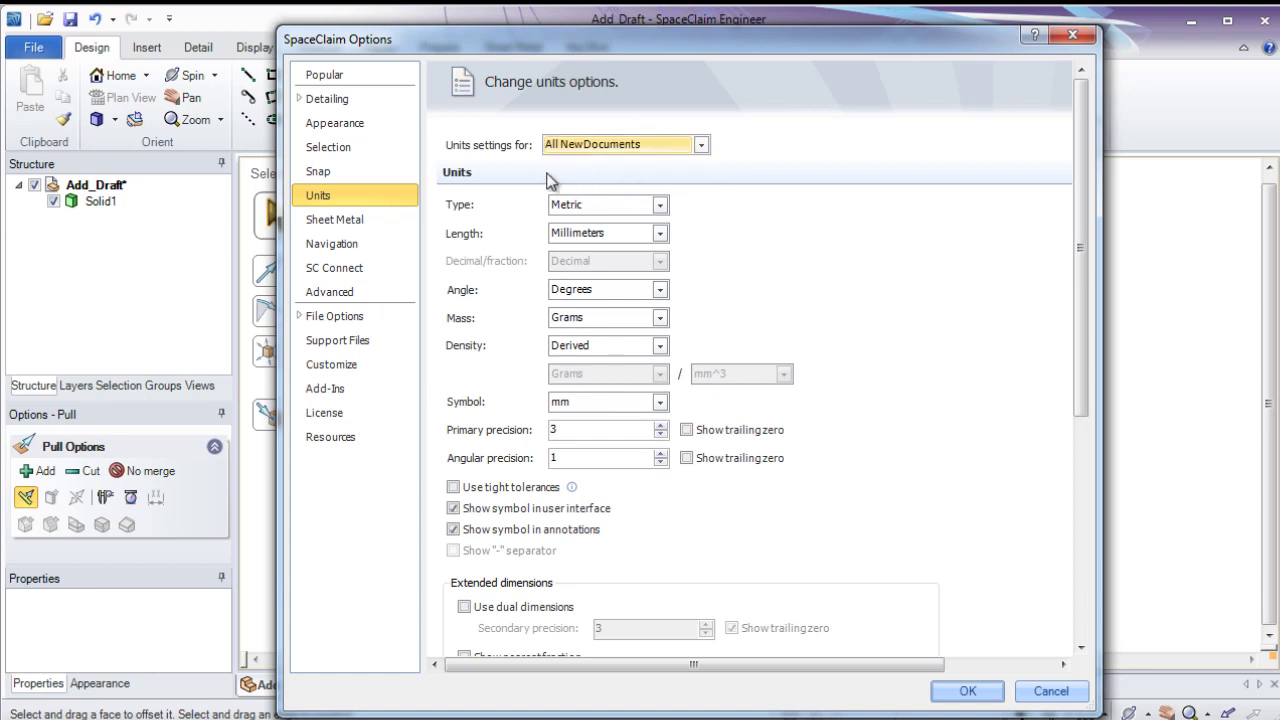
# Examine the navigation options and the key and mouse combinations available for Spin, Pan and Zoom
pyautogui.click(367, 249)
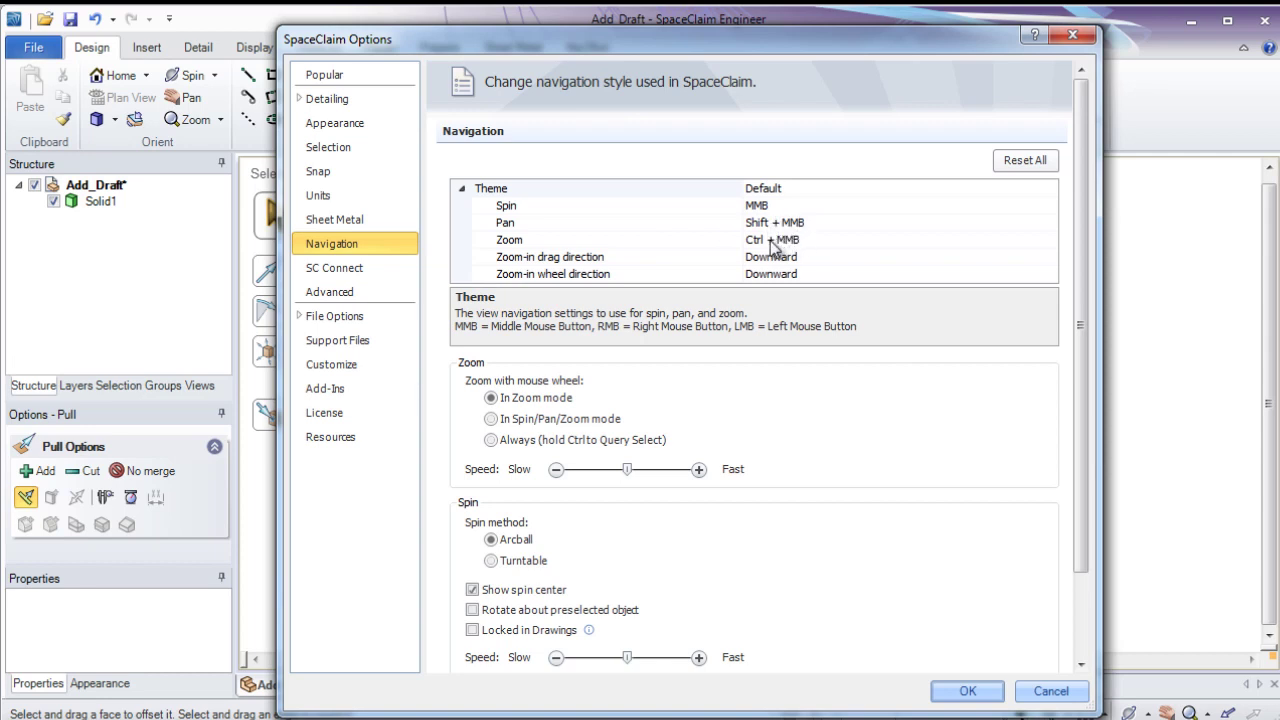
pyautogui.click(1048, 206)
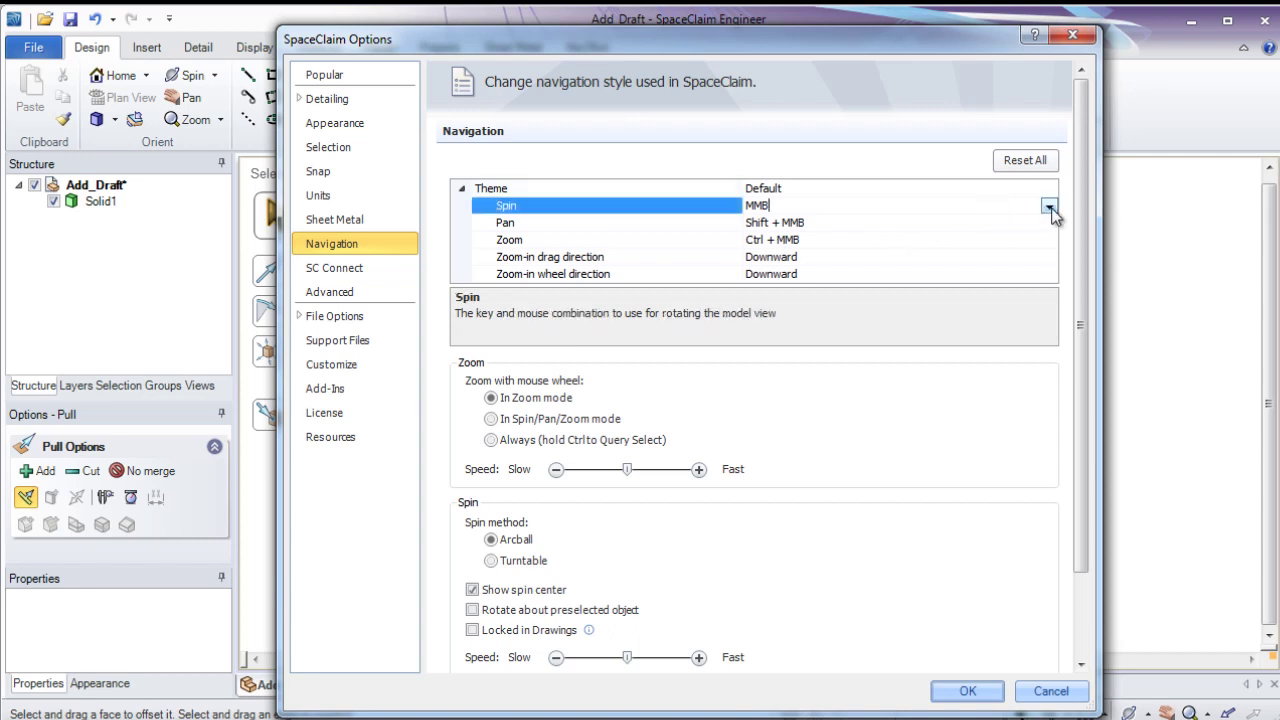
pyautogui.click(1049, 206)
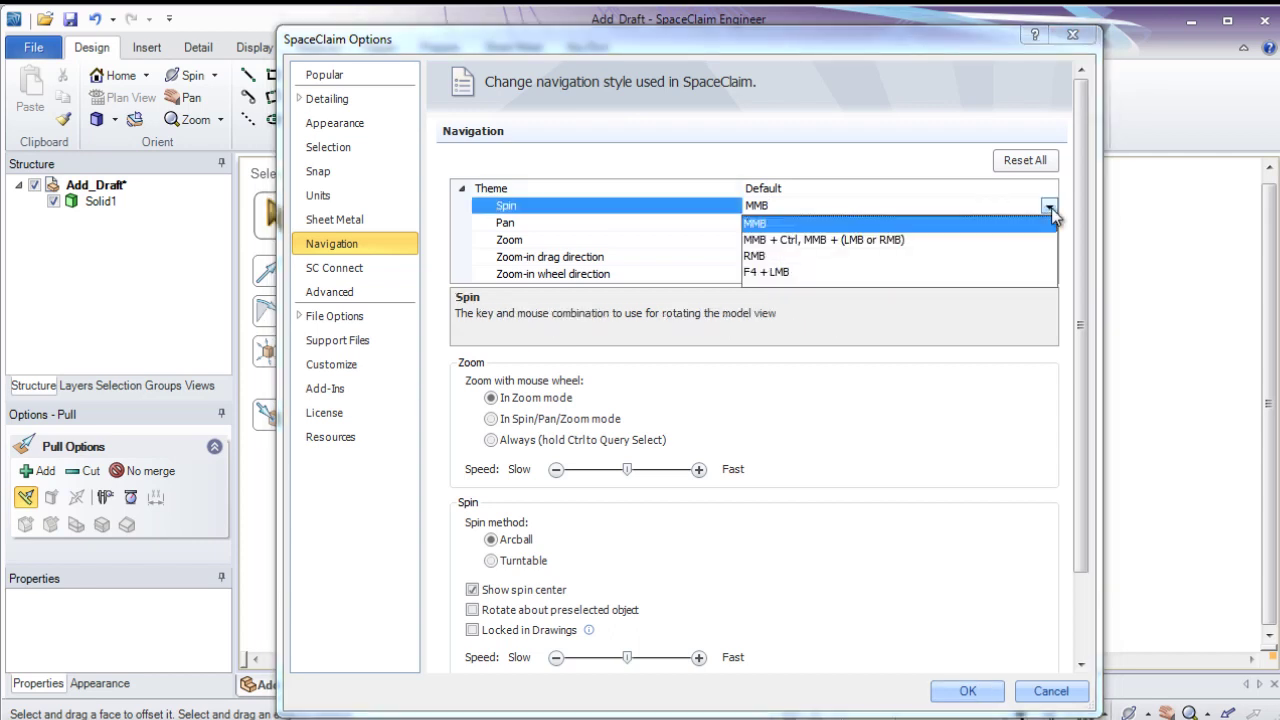
pyautogui.click(1051, 208)
pyautogui.click(1050, 222)
pyautogui.click(1051, 225)
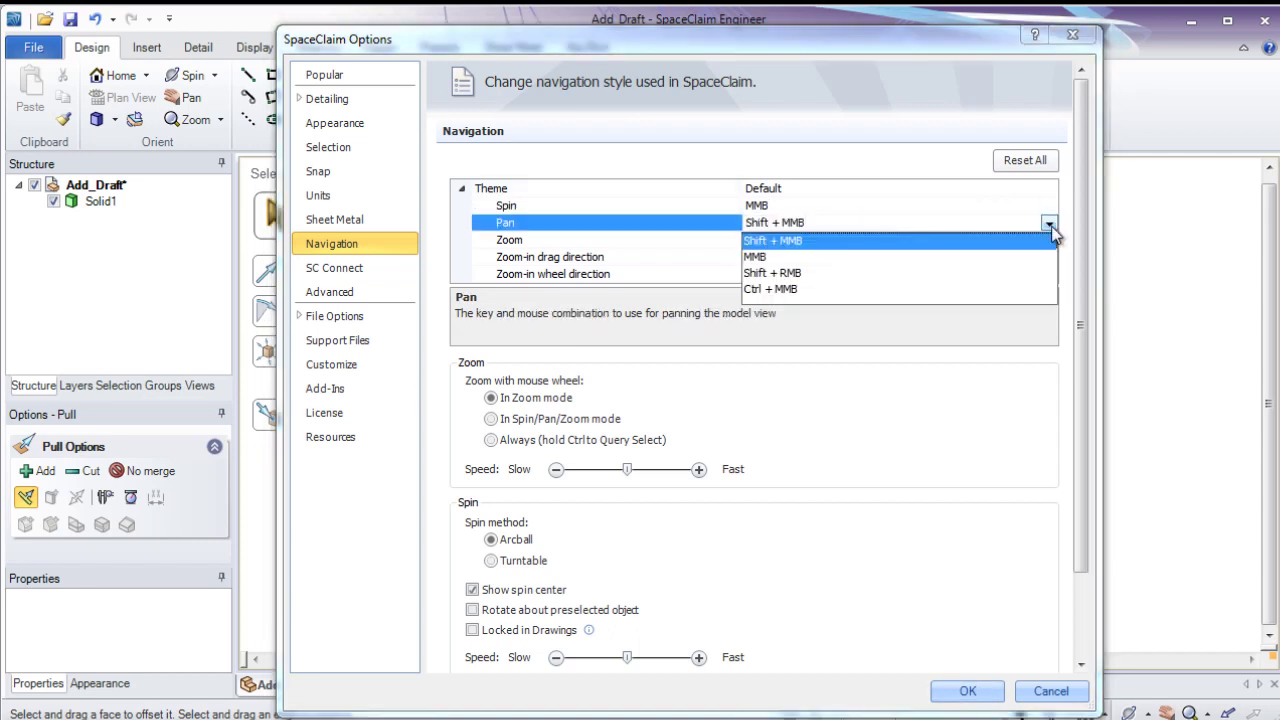
pyautogui.click(1051, 226)
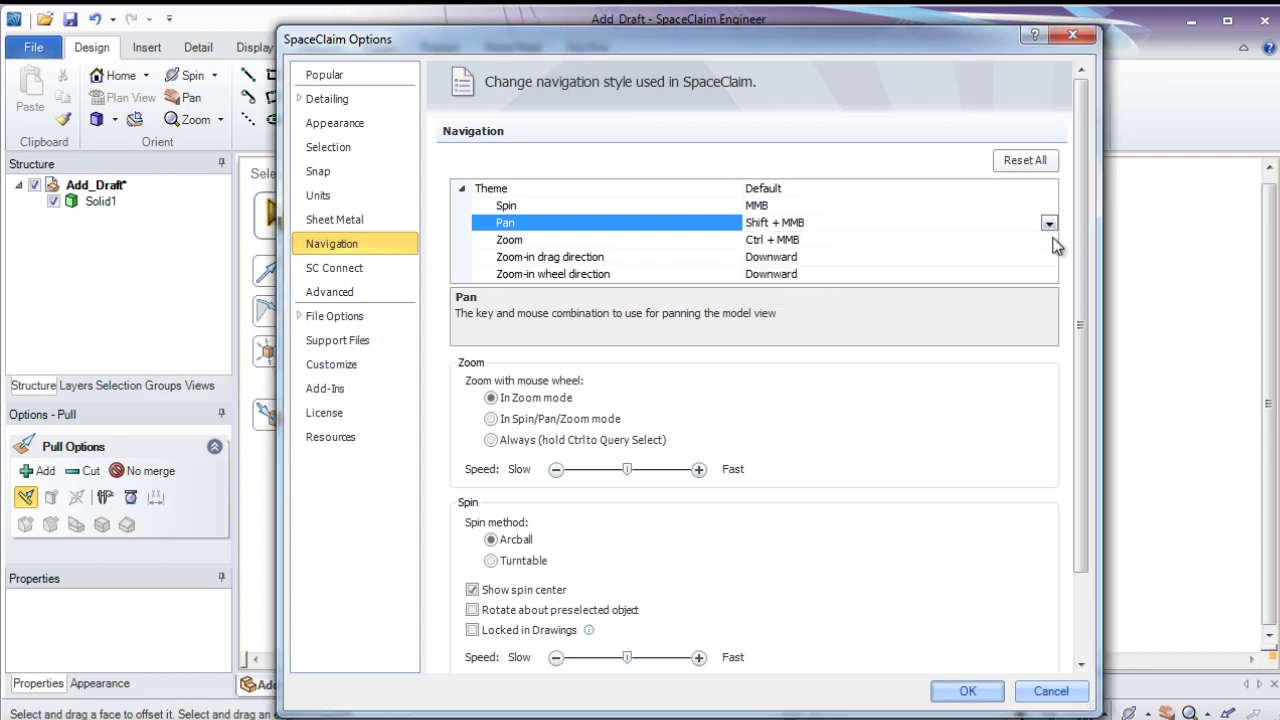
pyautogui.click(1051, 240)
pyautogui.click(1049, 240)
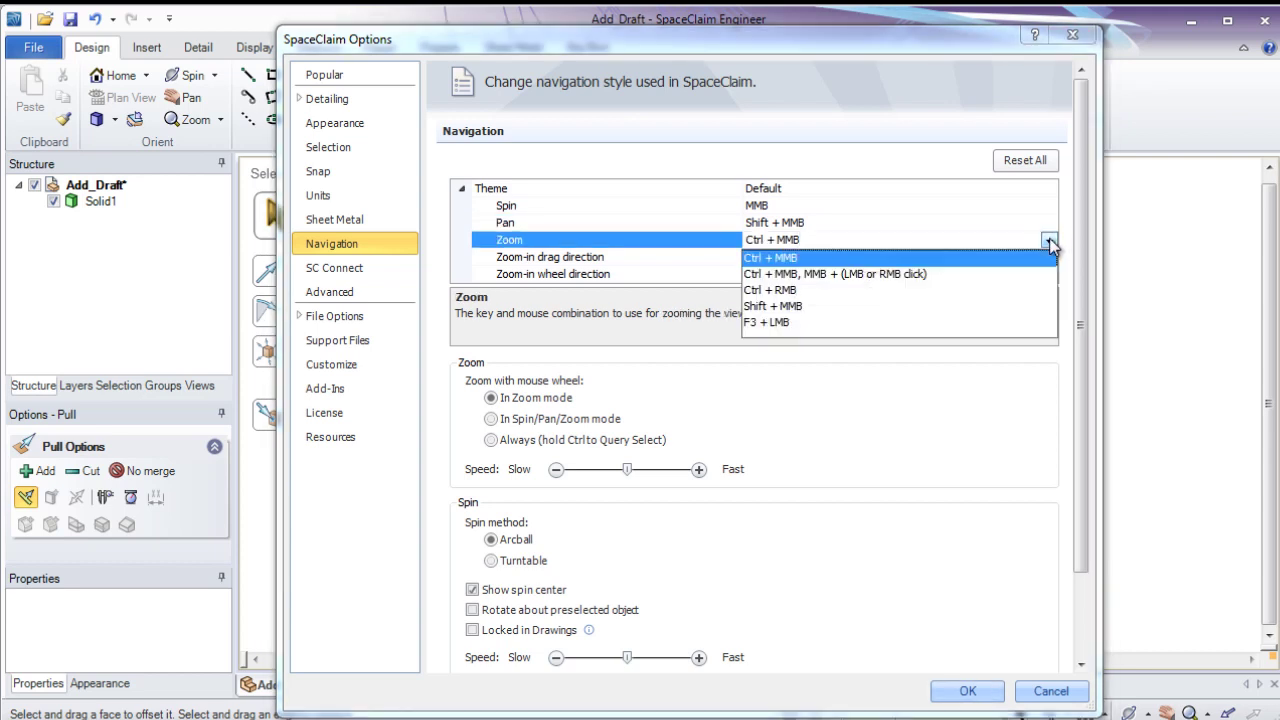
pyautogui.click(1049, 240)
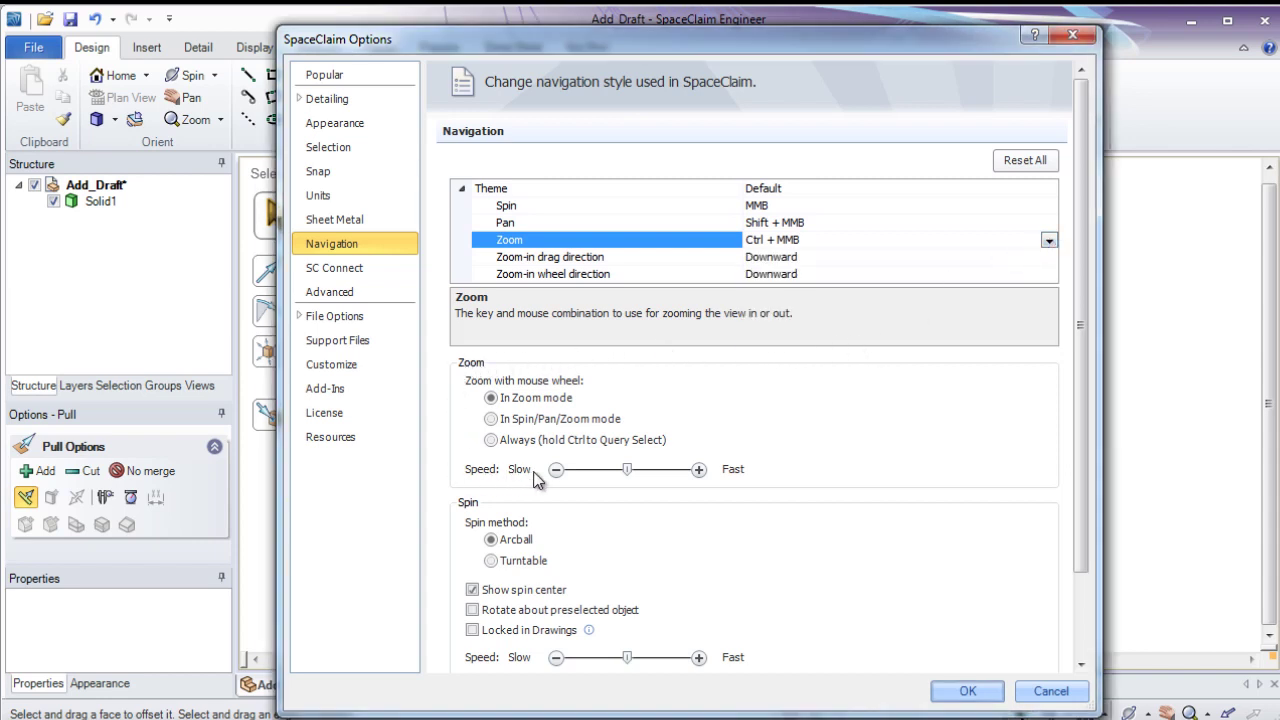
# Try the Always setting for zooming with the mouse wheel, return it to In Zoom mode and accept the options
pyautogui.click(492, 439)
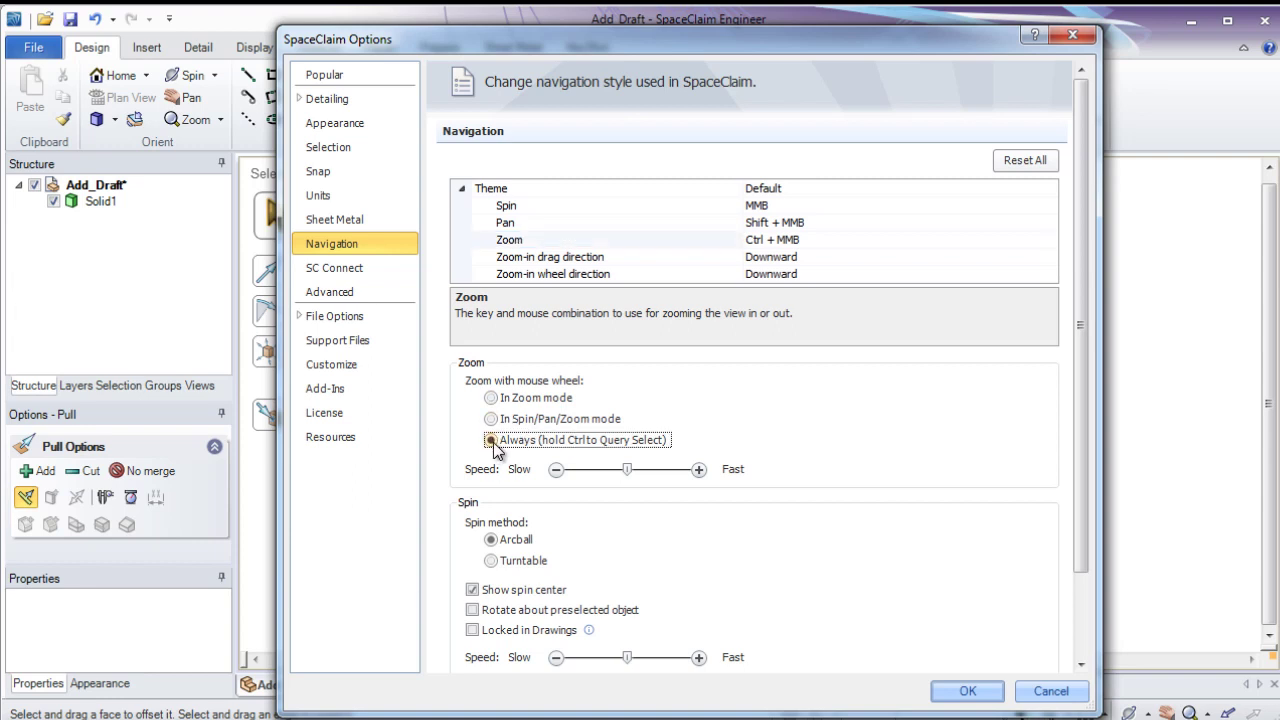
pyautogui.click(493, 398)
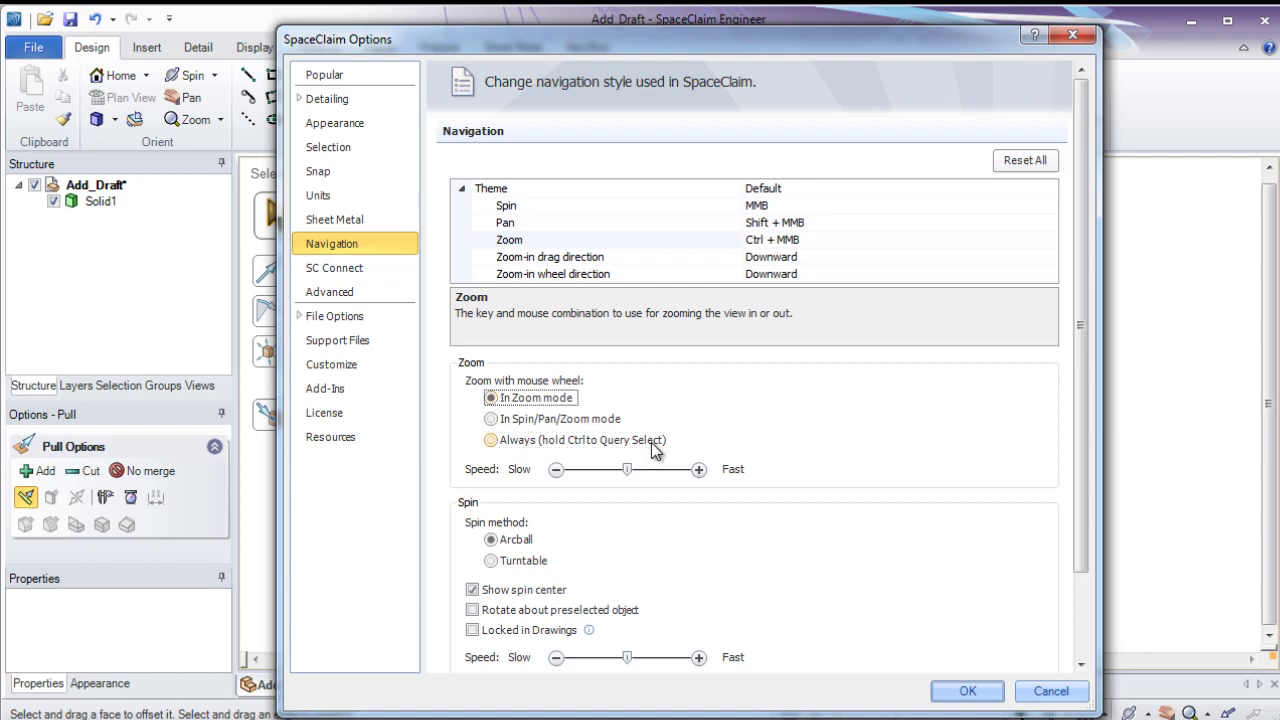
pyautogui.click(968, 690)
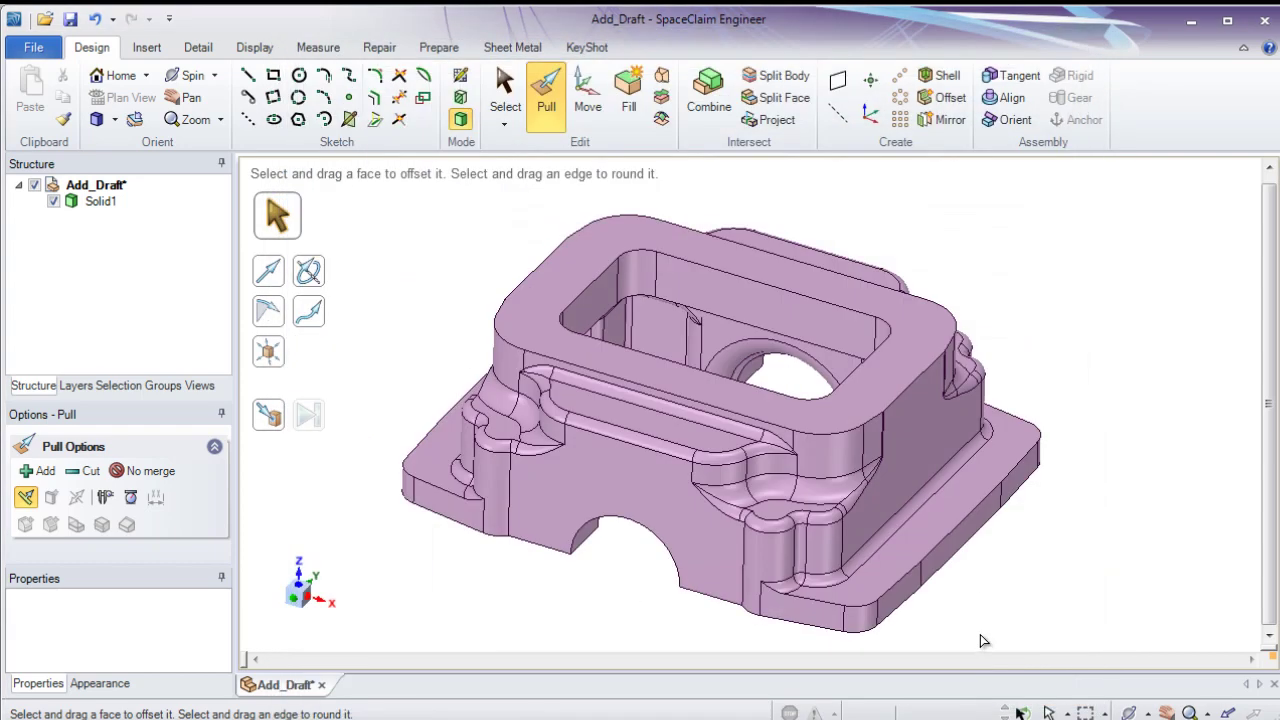
# Select the model's front face with the semicircular cutout, clear it, and select the Add_Draft part in the structure tree
pyautogui.click(731, 598)
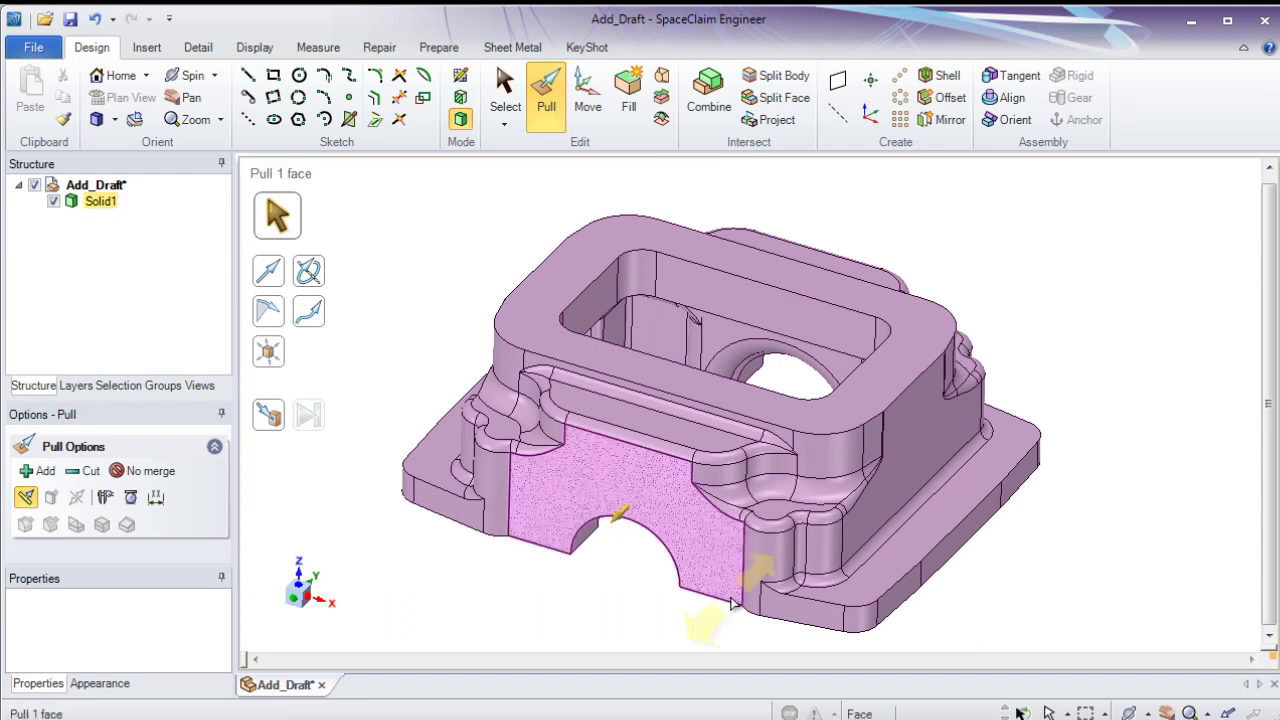
pyautogui.click(354, 428)
pyautogui.click(100, 186)
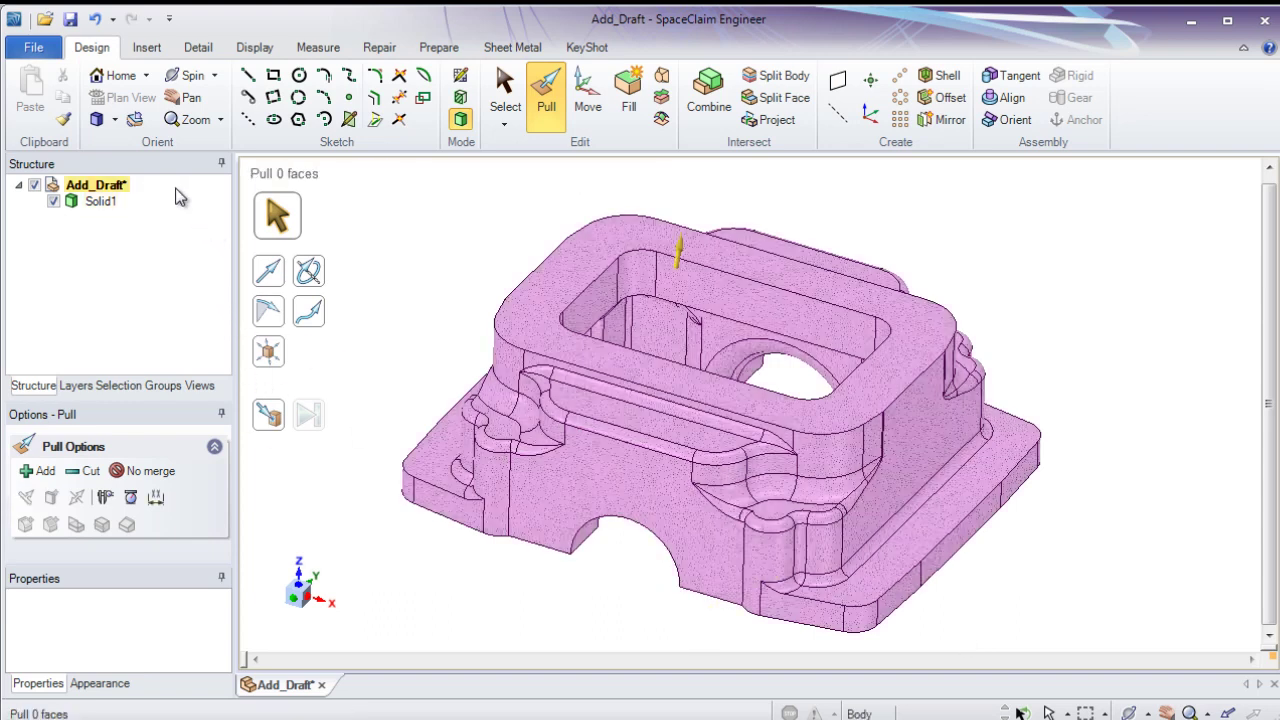
pyautogui.click(55, 256)
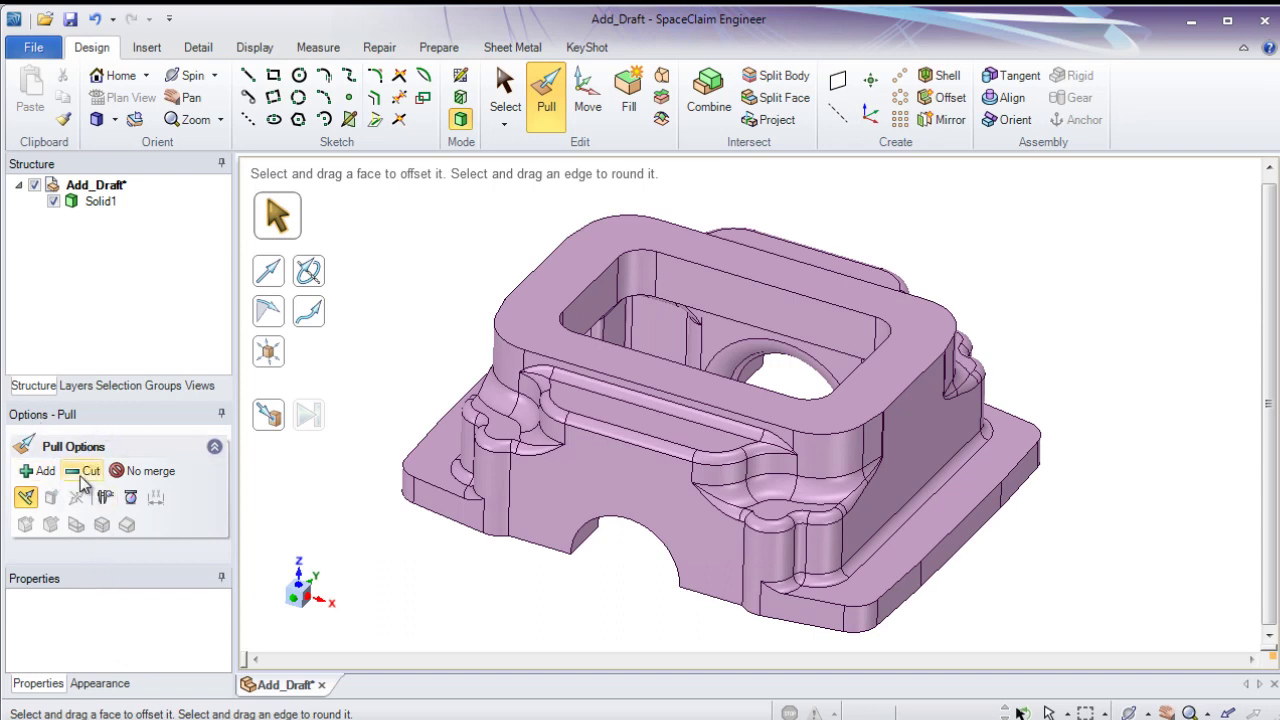
pyautogui.click(97, 191)
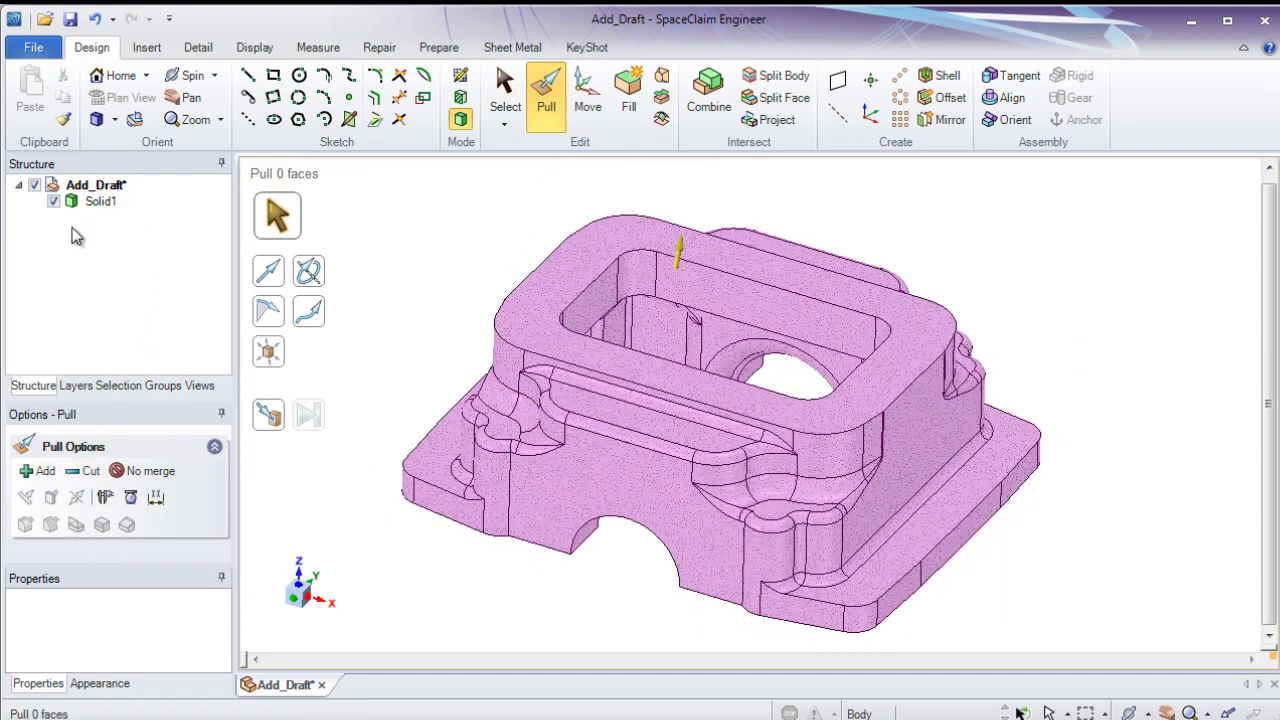
pyautogui.click(77, 236)
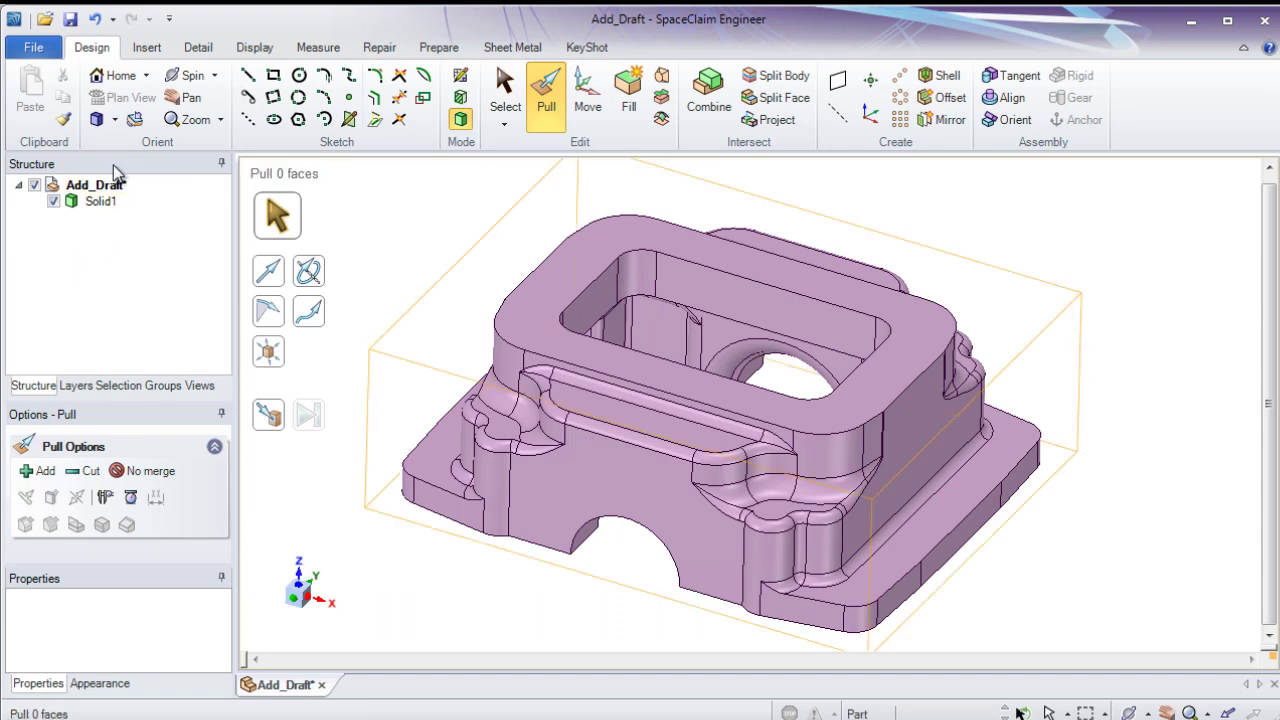
# Dock the Structure panel on the opposite side of the design window, auto-hide the Options and Properties panels, and clear the selection
pyautogui.moveTo(110, 164); pyautogui.dragTo(1230, 366)
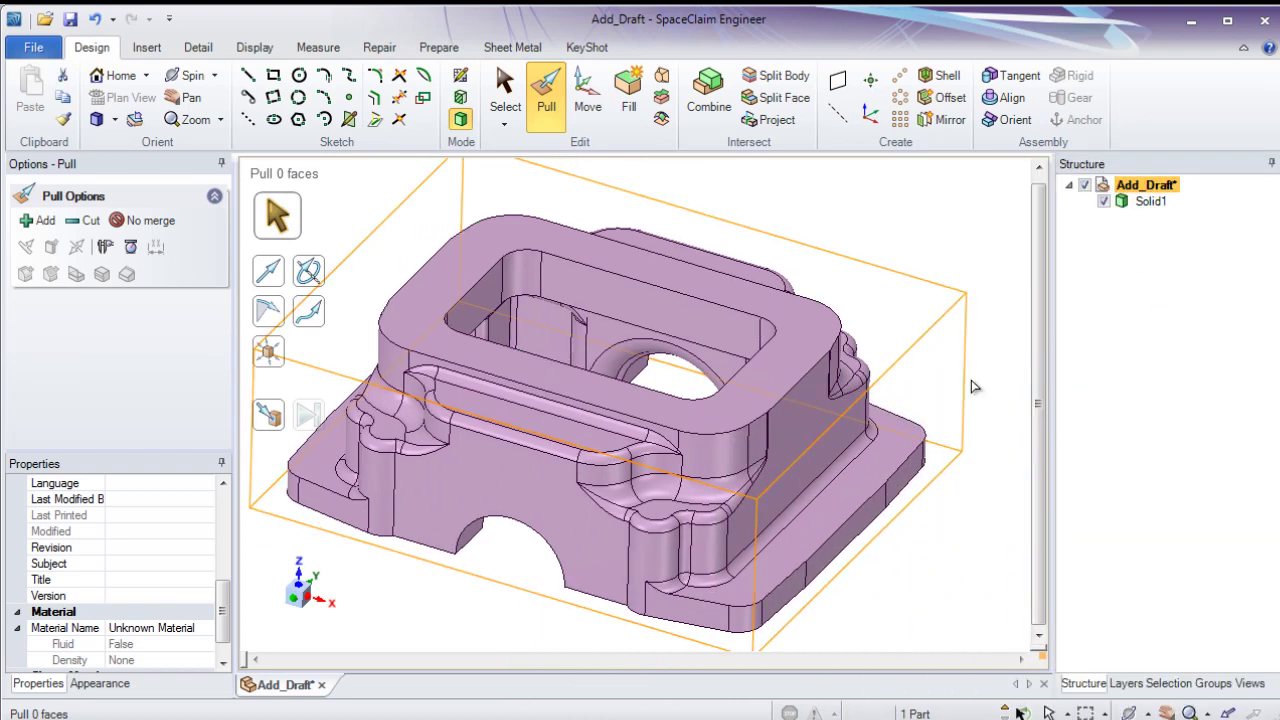
pyautogui.click(224, 166)
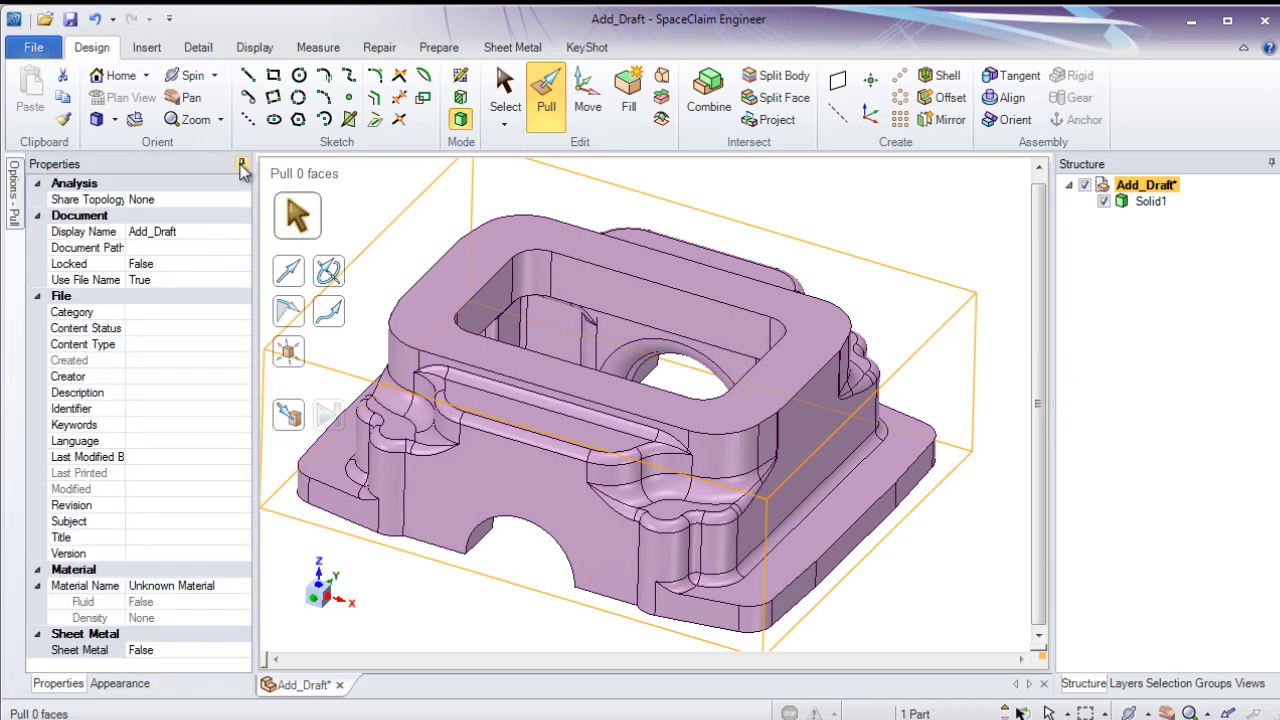
pyautogui.click(222, 166)
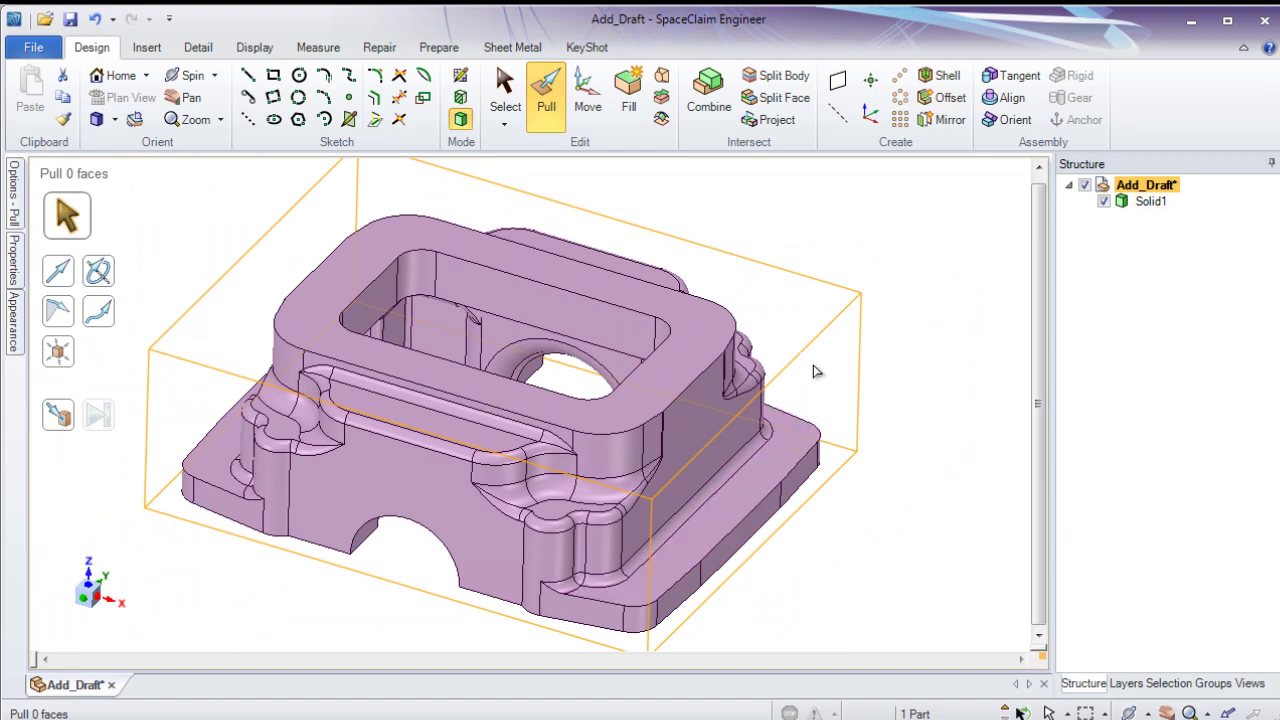
pyautogui.click(817, 371)
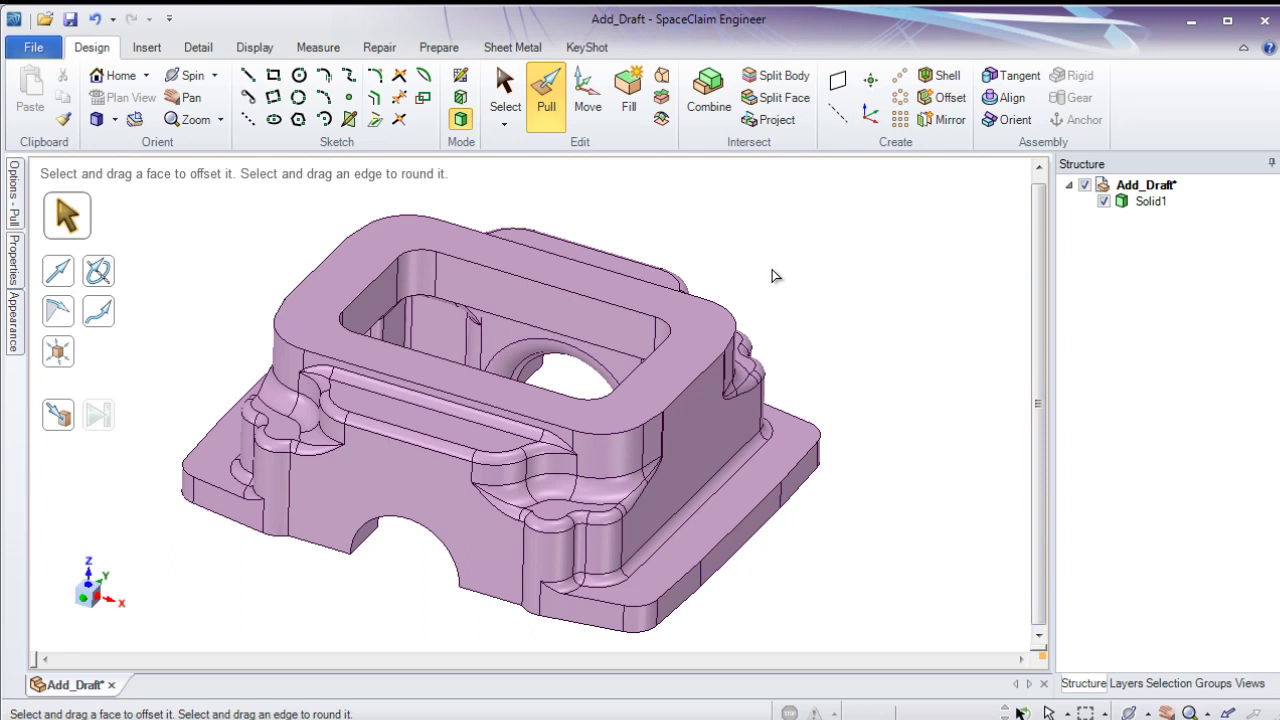
# Reset all user settings in the advanced SpaceClaim options and acknowledge the restart notice
pyautogui.click(34, 49)
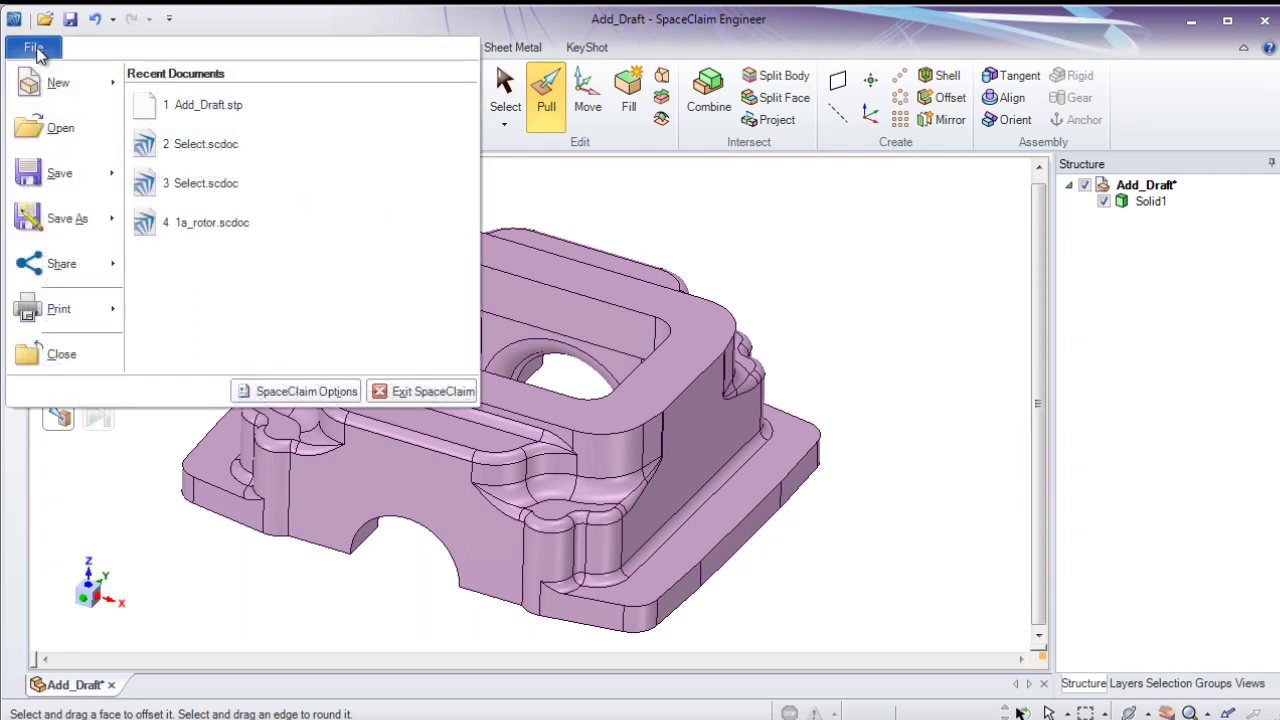
pyautogui.click(320, 395)
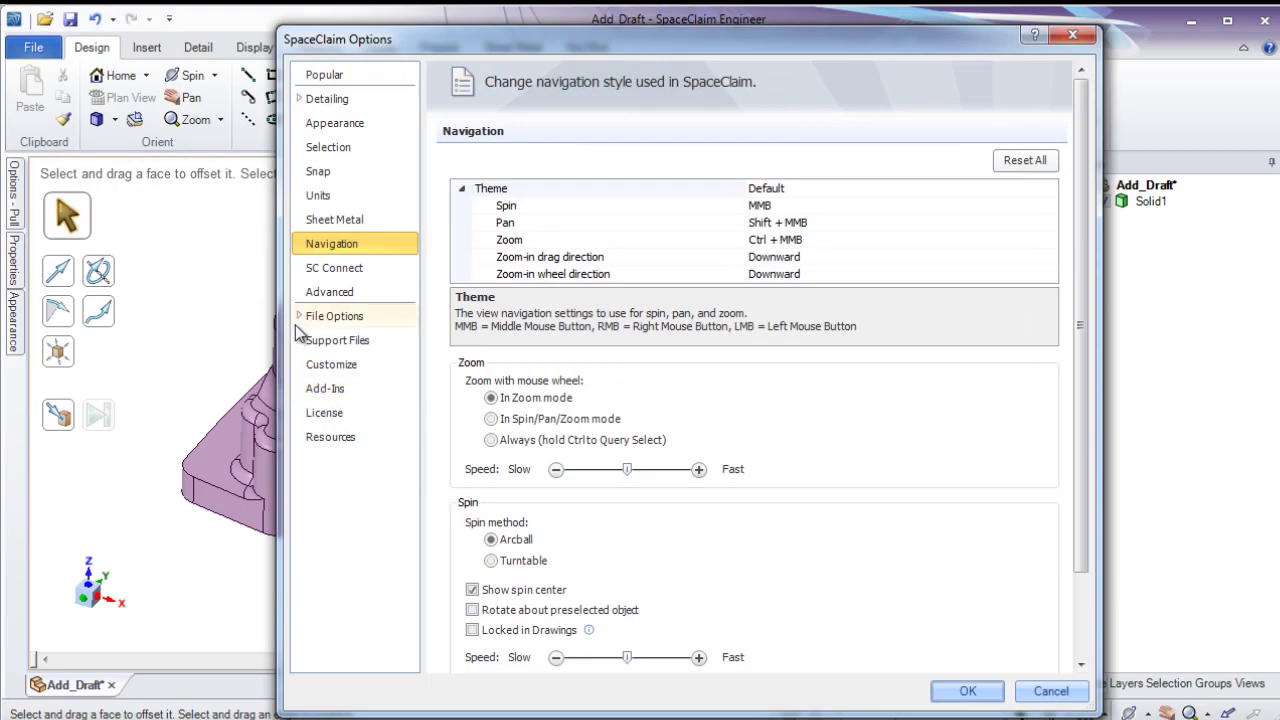
pyautogui.click(341, 295)
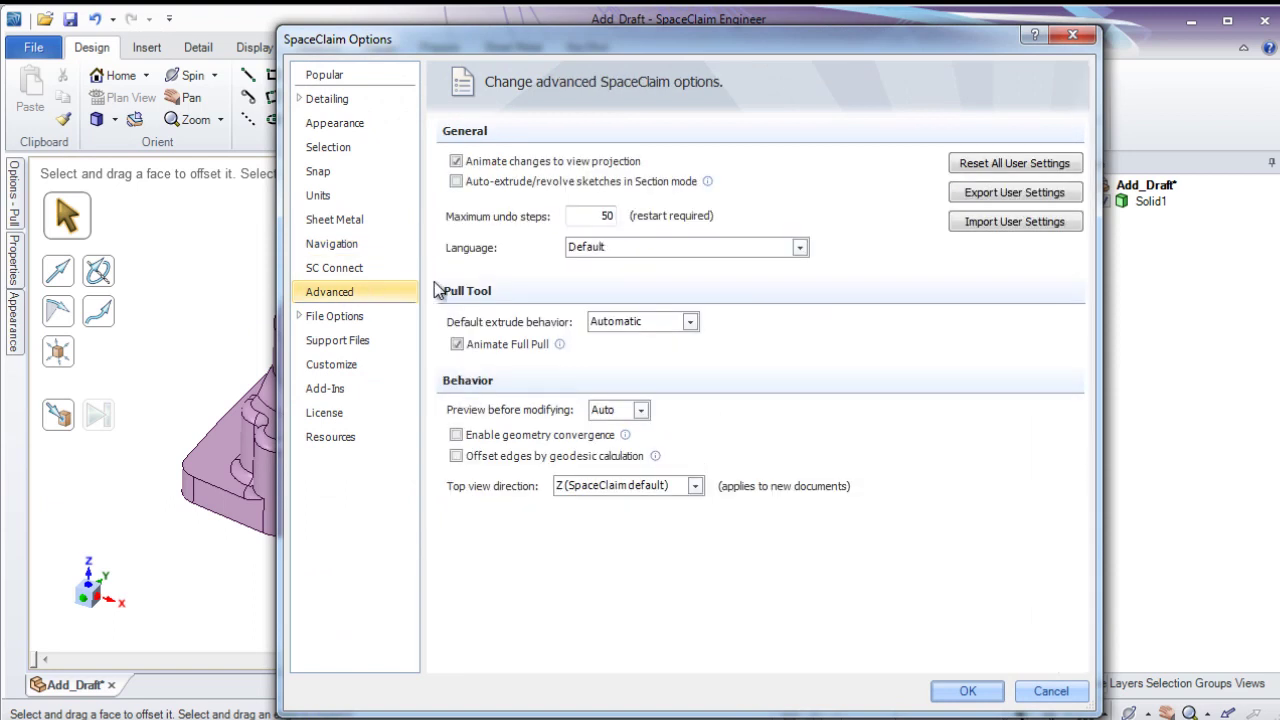
pyautogui.click(1006, 168)
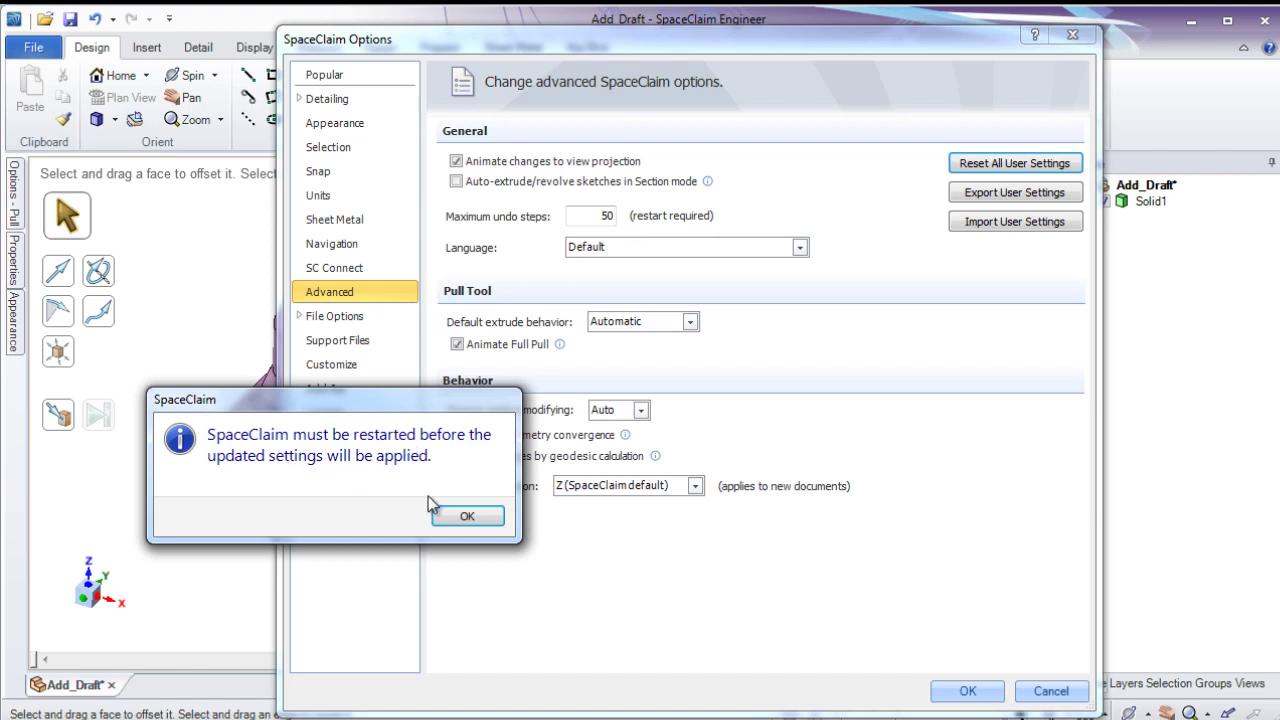
pyautogui.click(472, 520)
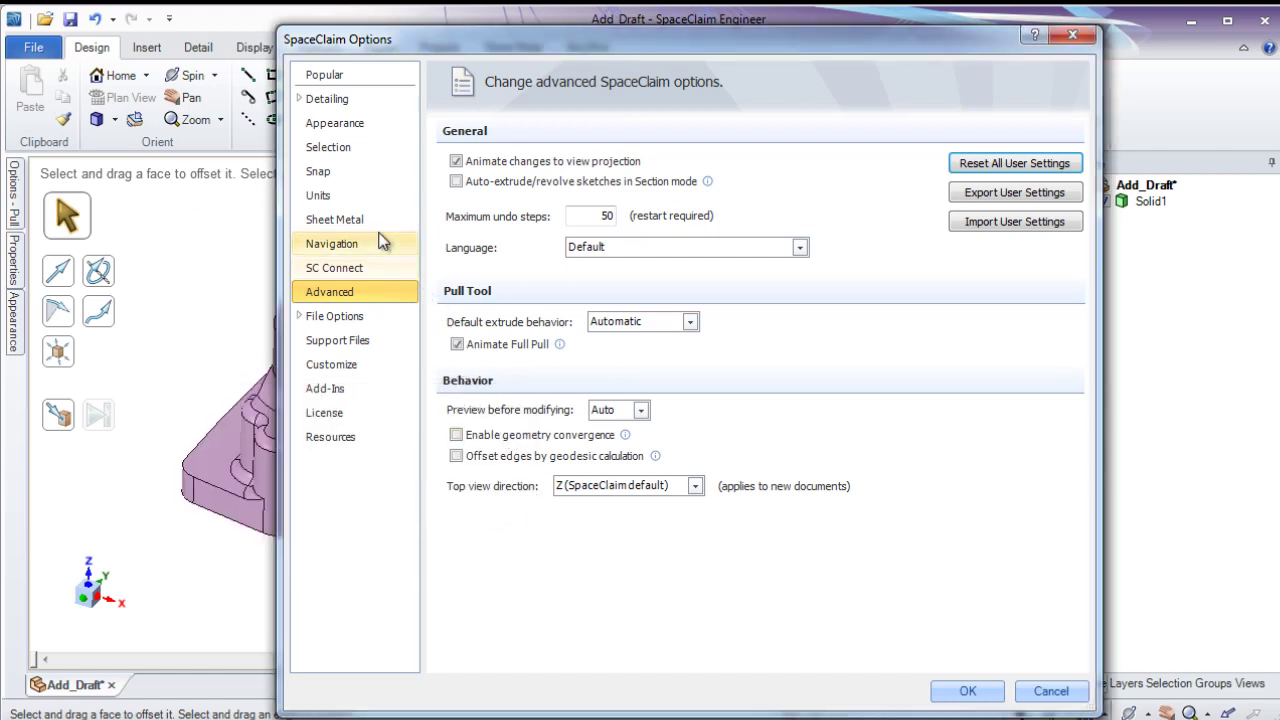
# Reset the docking layout of the panels in the appearance options and accept the options
pyautogui.click(355, 123)
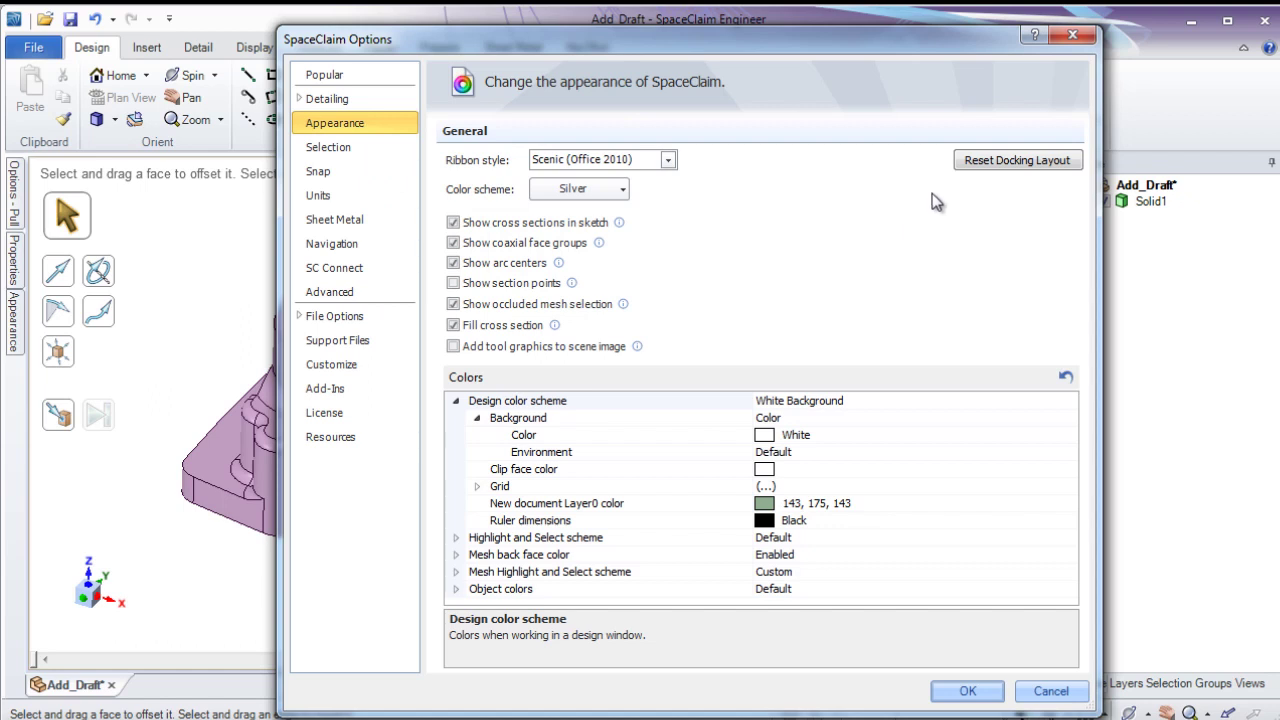
pyautogui.click(995, 162)
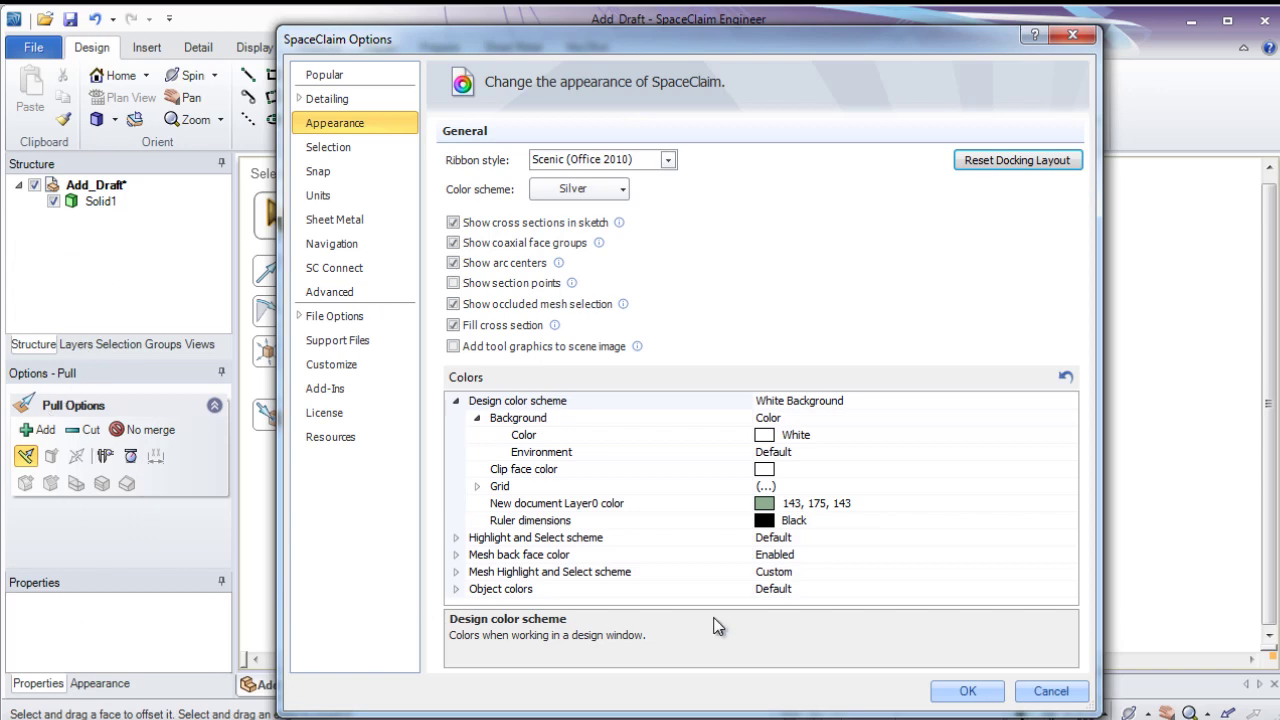
pyautogui.click(962, 691)
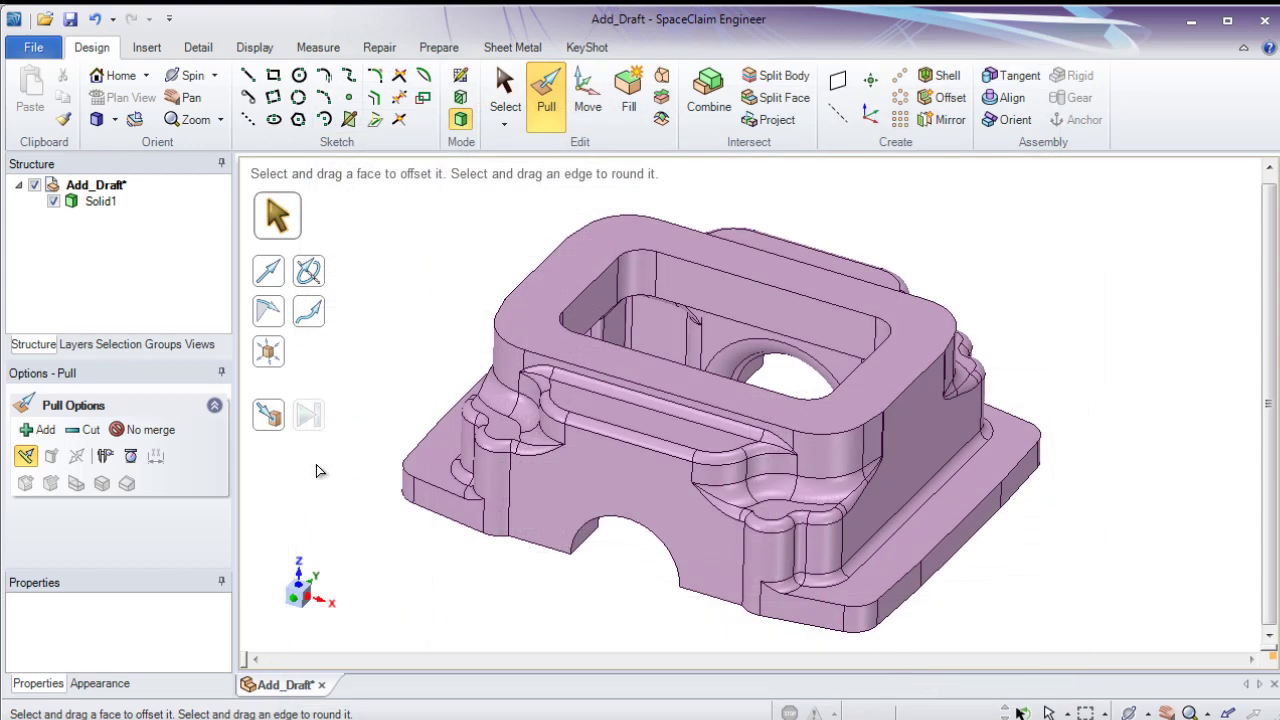